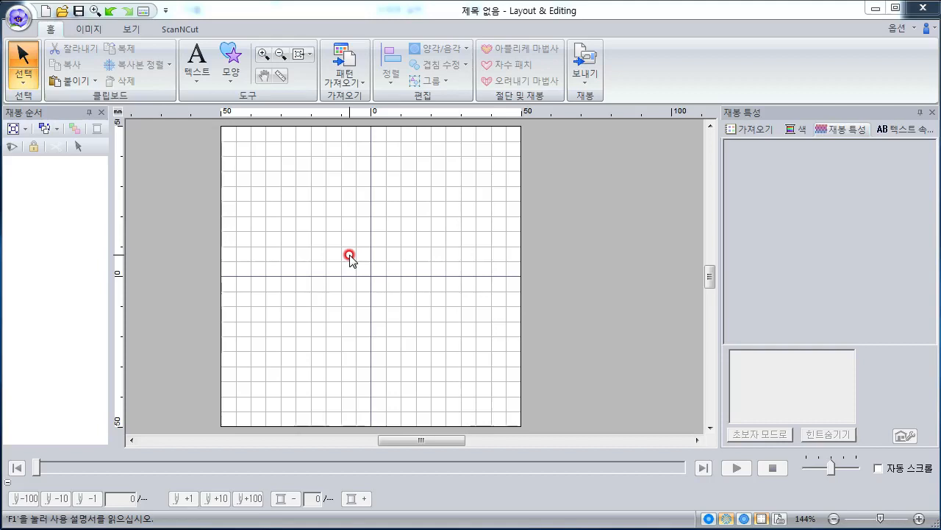
Draw a rectangle in the upper-left part of the design page and resize it to about 39.3 by 25.4 mm
click(231, 59)
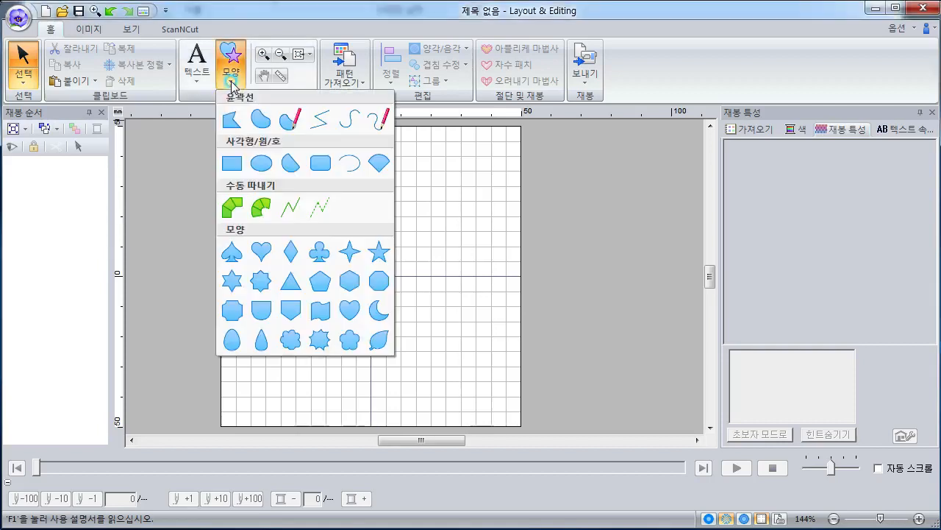
click(233, 160)
drag(253, 167, 389, 265)
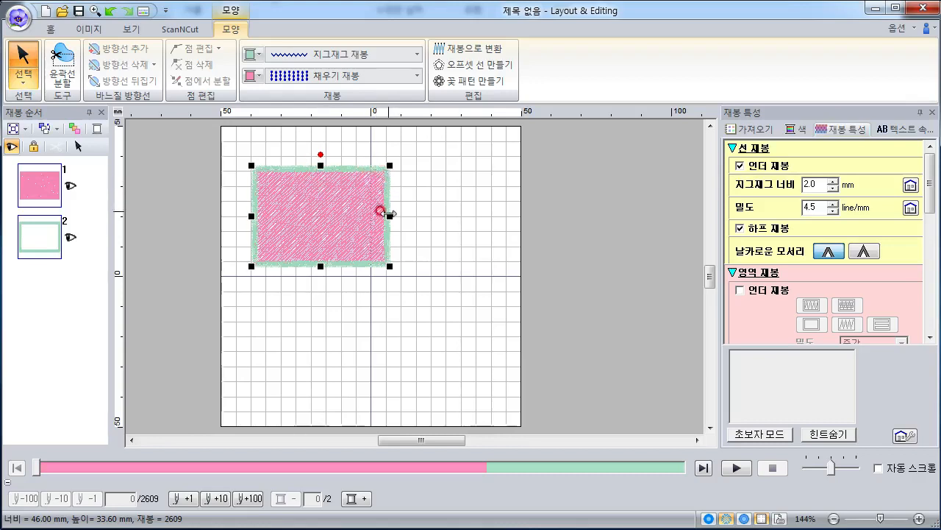
drag(390, 215, 409, 216)
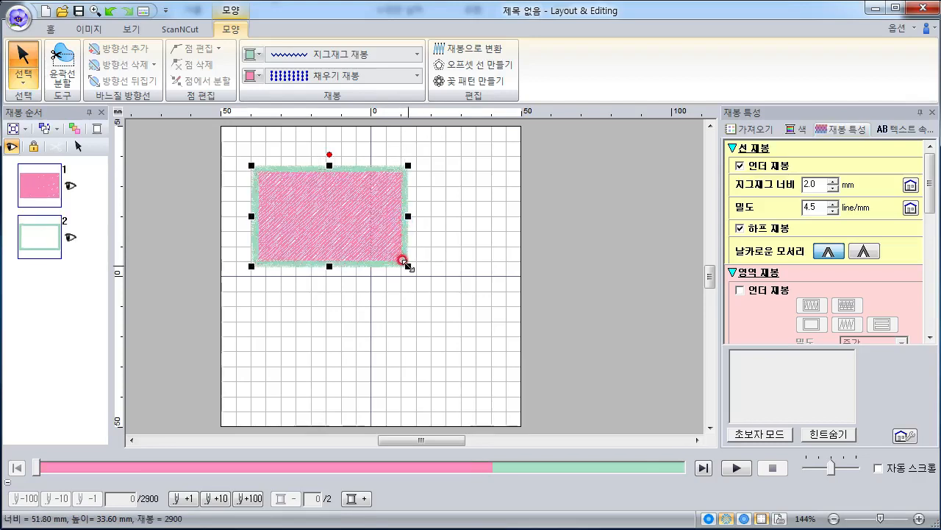
drag(395, 294, 370, 250)
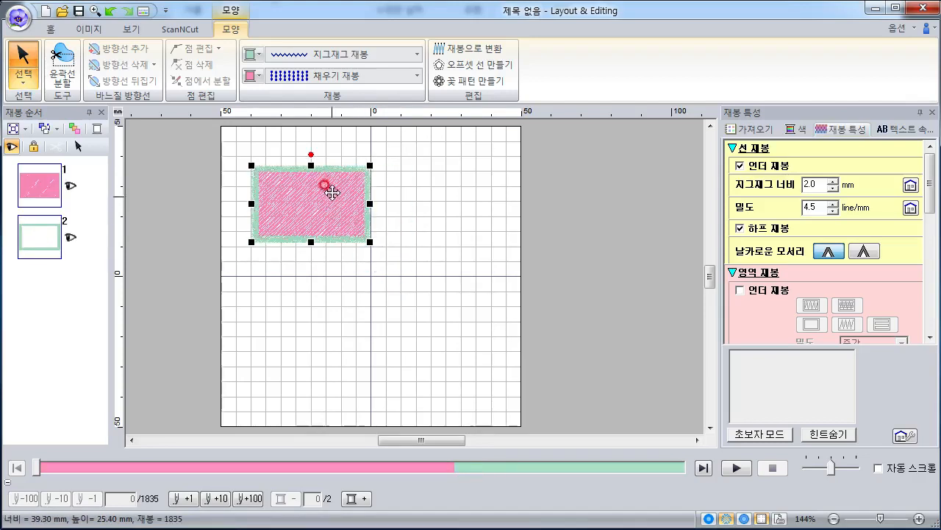
Switch to point selection and select the rectangle's corner and bottom-edge points one at a time
click(25, 81)
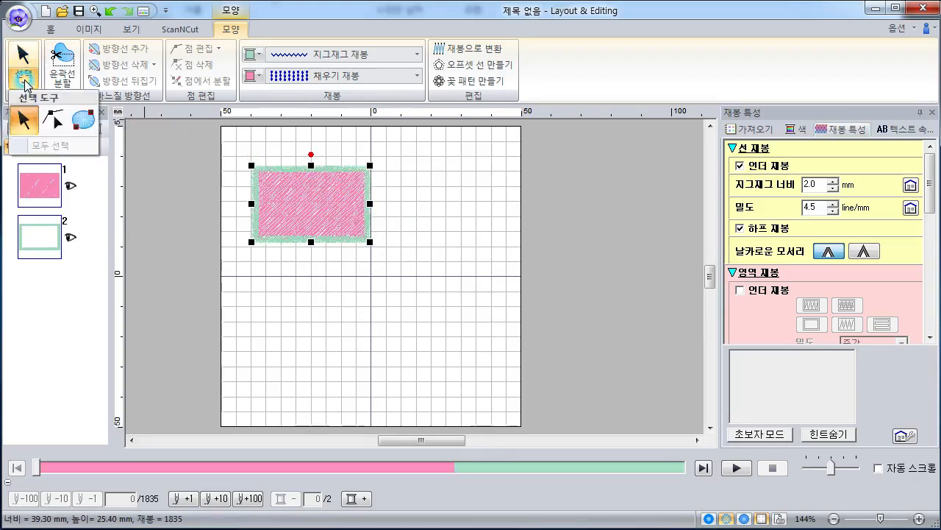
click(51, 119)
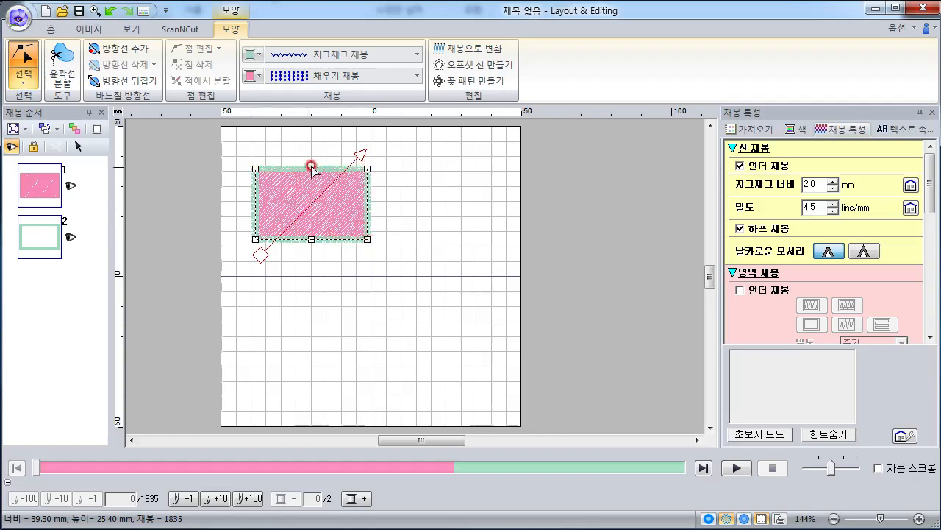
click(311, 240)
click(367, 240)
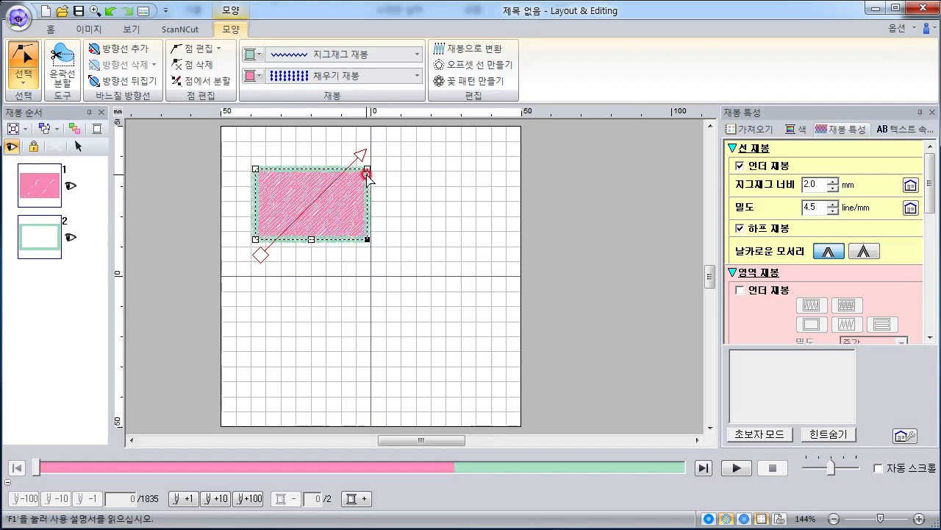
click(255, 170)
click(312, 239)
Draw a filled arc closed by a straight chord, about 30 by 31 mm, below and to the right of the rectangle
click(51, 28)
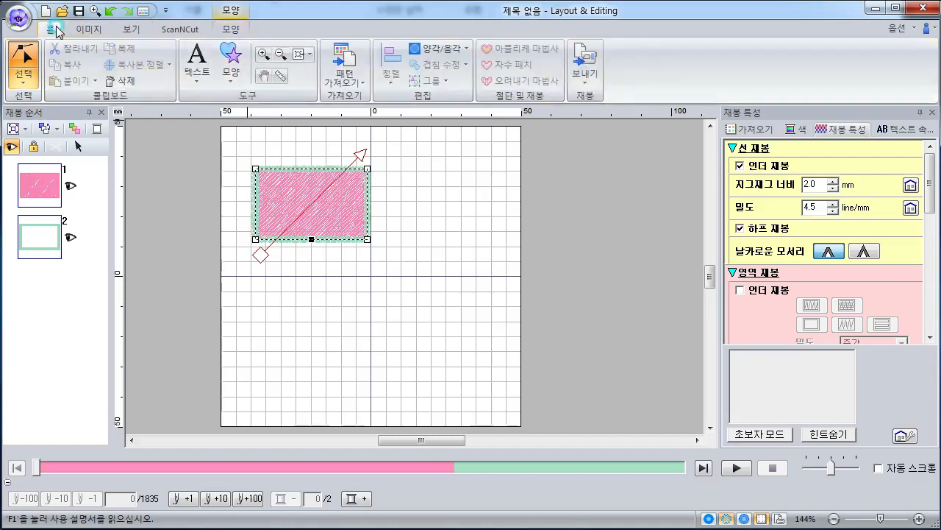
click(231, 75)
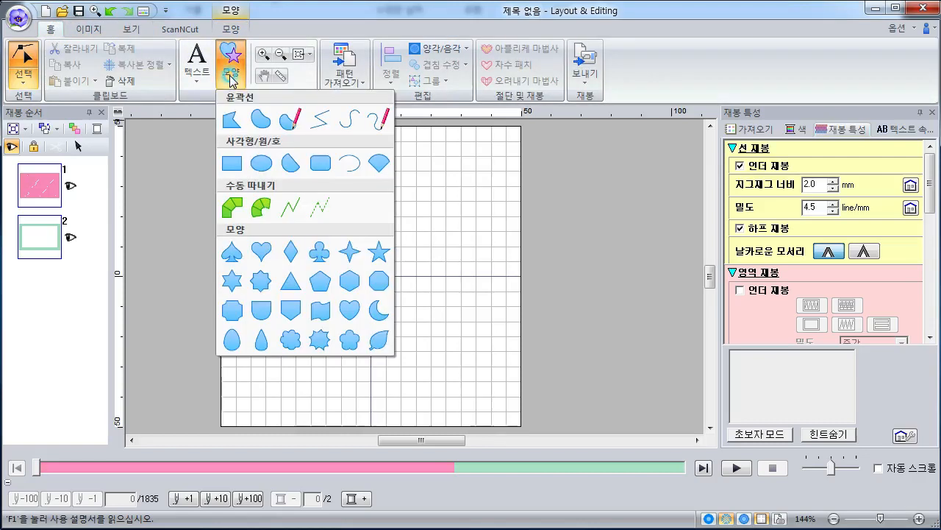
click(346, 172)
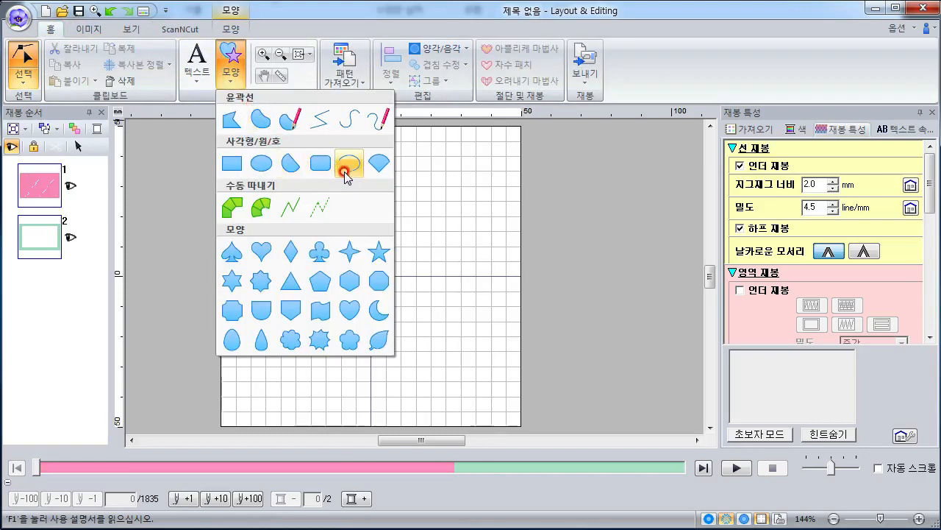
click(296, 165)
drag(352, 278, 436, 370)
click(434, 352)
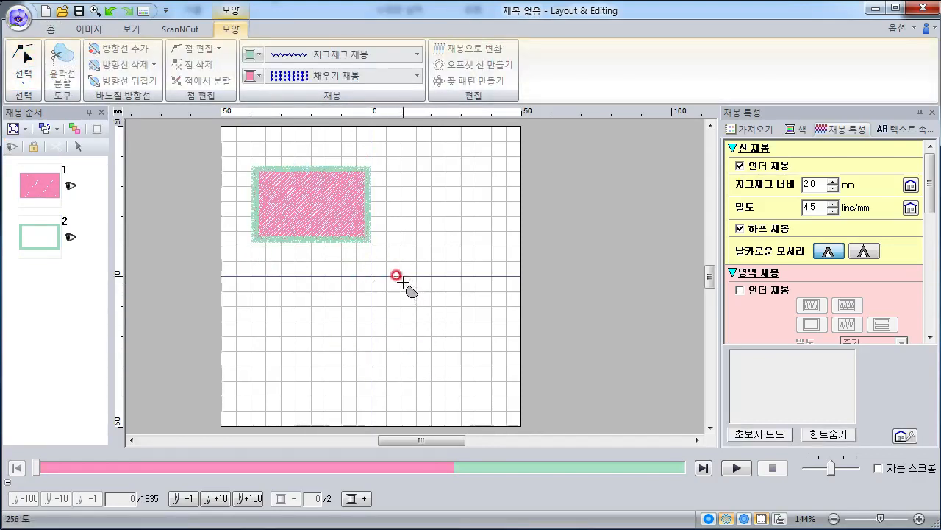
click(364, 279)
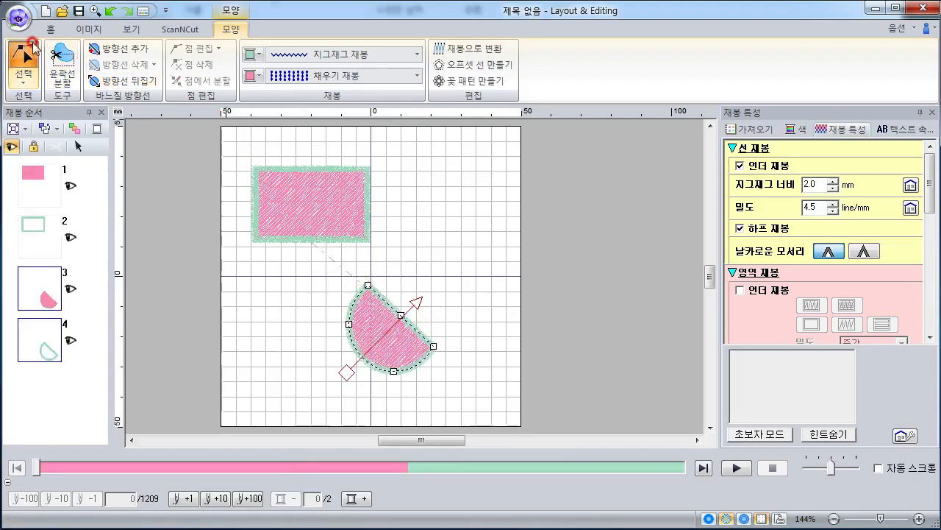
Draw a fan shape about 25 by 28 mm with a wedge opening on its right side, right of the rectangle
click(50, 29)
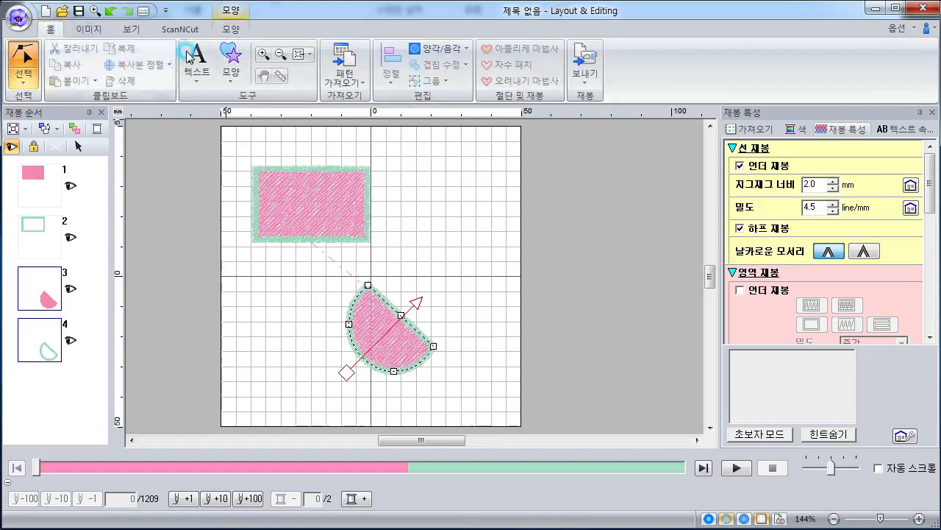
click(226, 71)
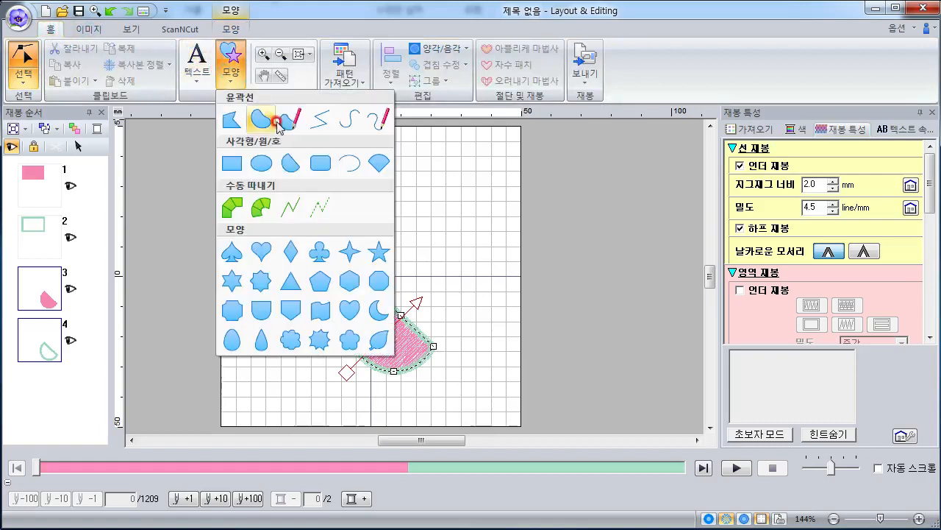
click(373, 169)
click(418, 183)
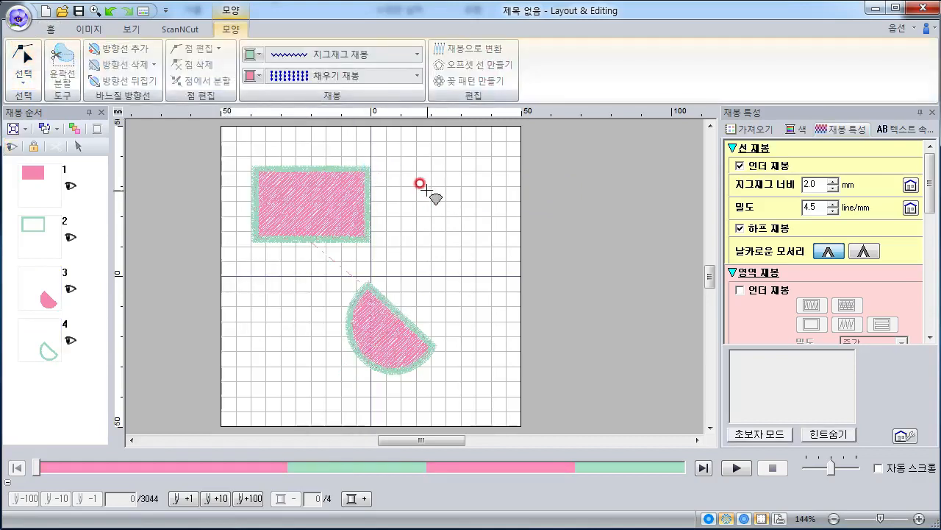
drag(419, 180, 487, 260)
click(478, 260)
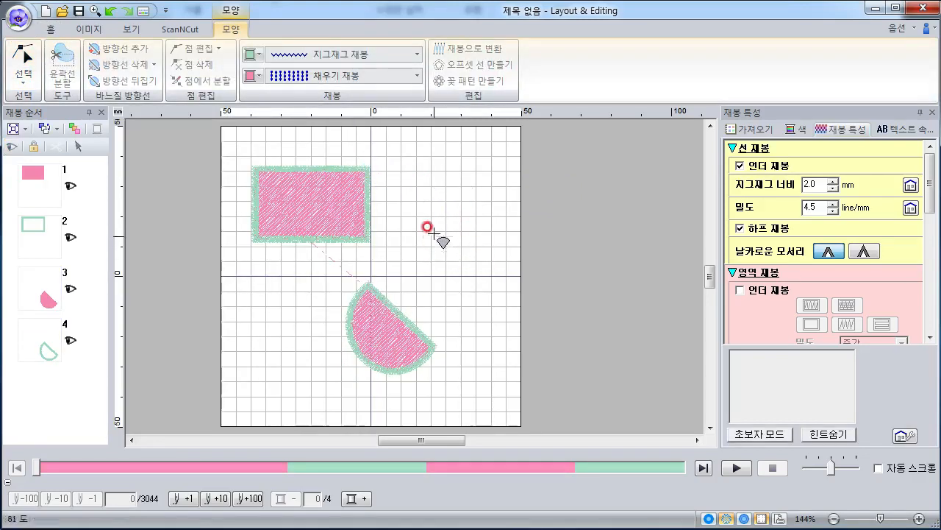
click(482, 220)
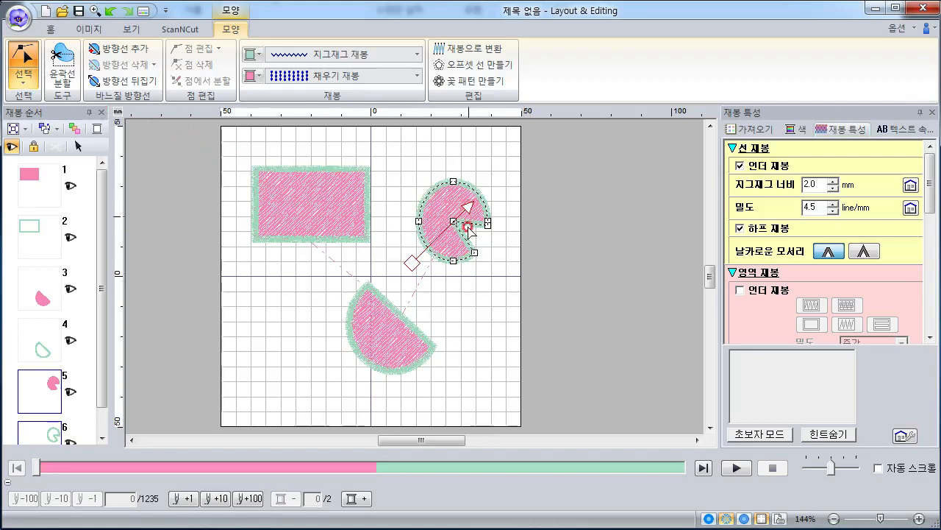
Select the rectangle and the fan shape in turn, and go through the fan's outline points one by one
click(348, 212)
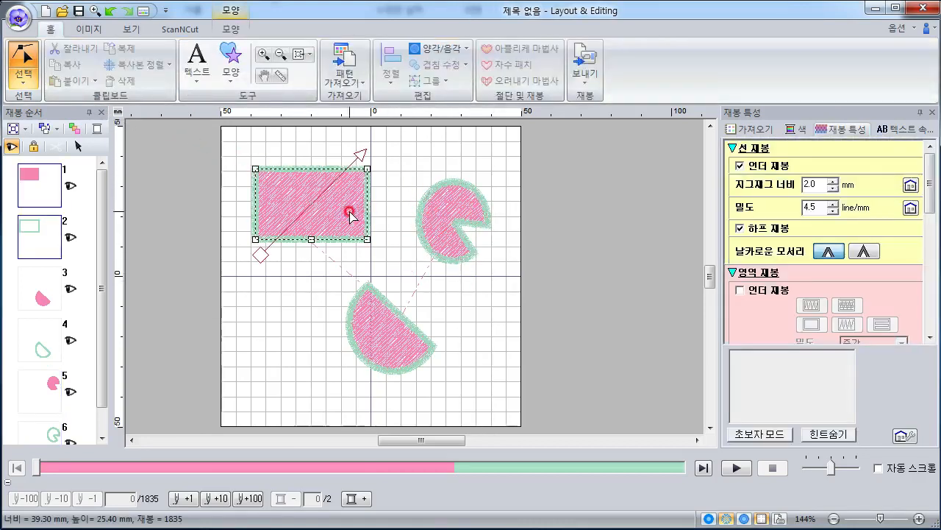
click(436, 222)
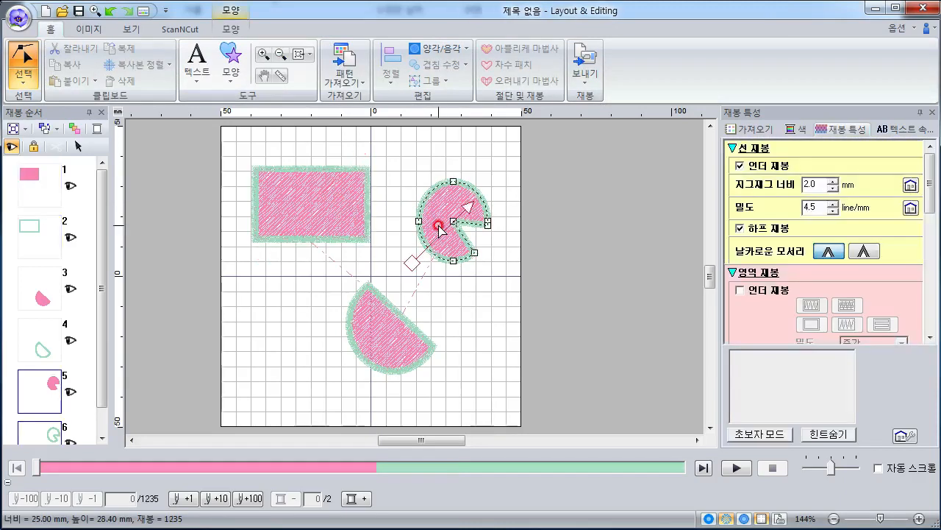
click(454, 181)
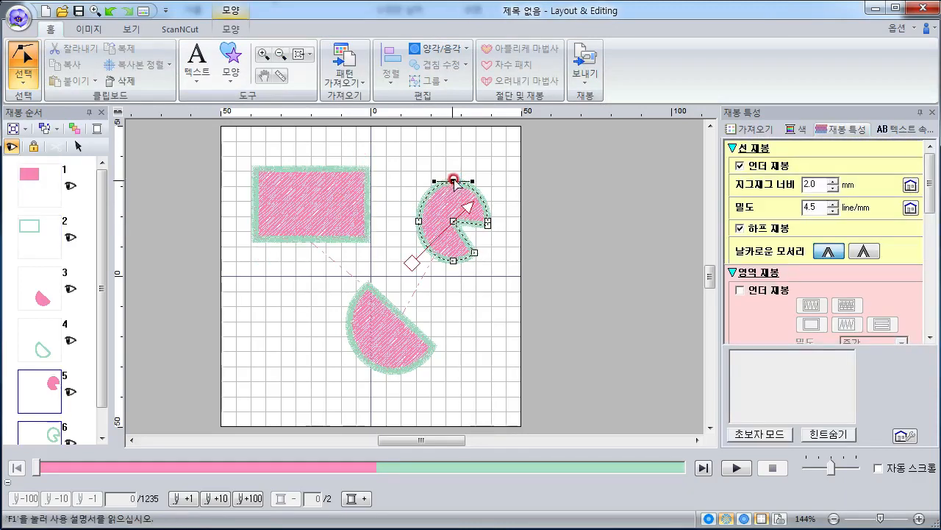
click(418, 221)
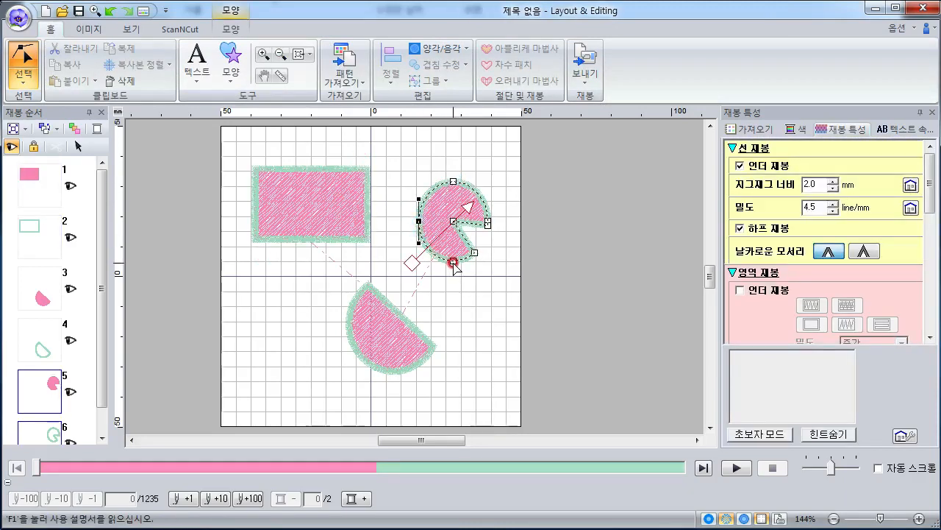
click(453, 261)
click(474, 253)
click(453, 221)
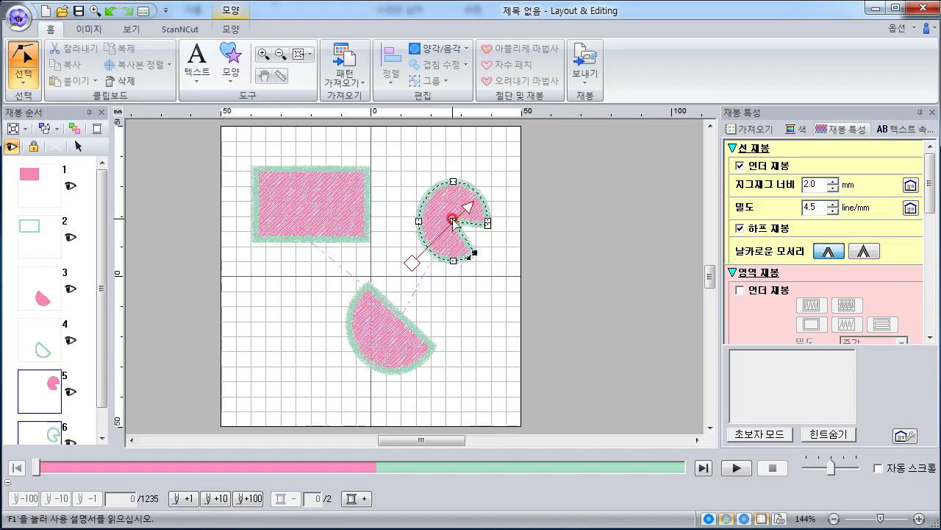
Select the rectangle again and move its bottom-edge middle point slightly below the original edge
click(358, 212)
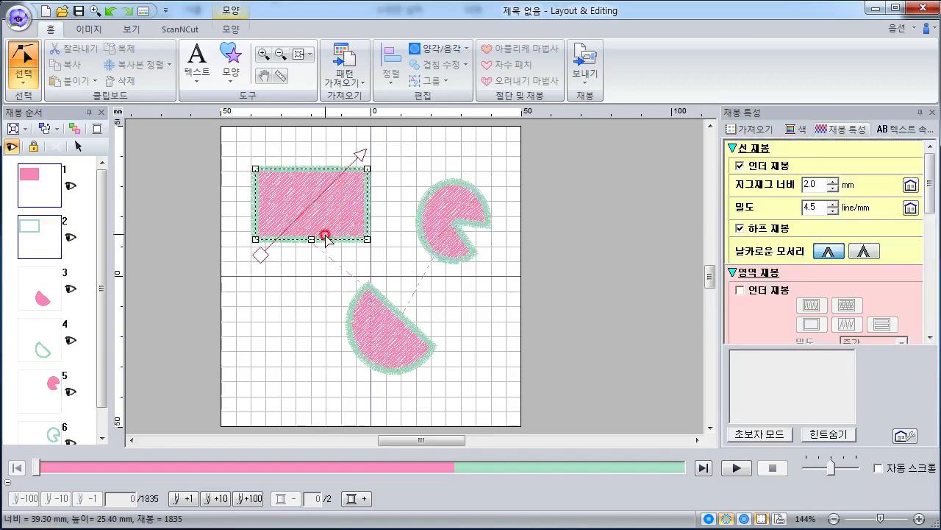
drag(310, 242, 311, 250)
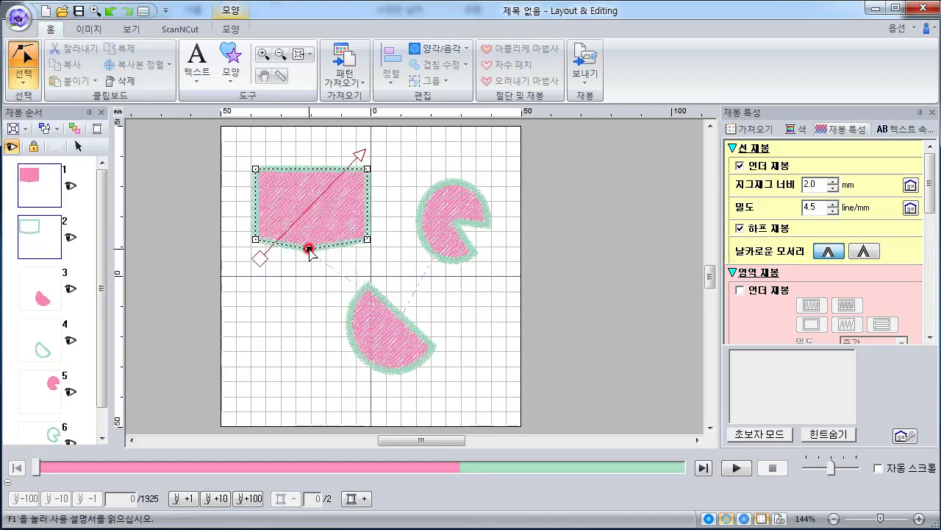
drag(311, 252, 325, 227)
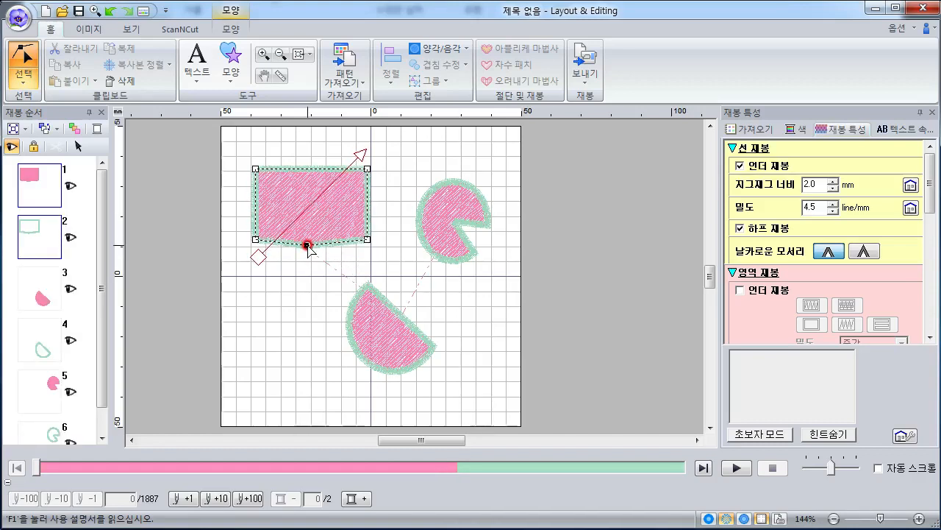
Nudge the rectangle's bottom-edge point up to notch the edge inward, keeping the point near the middle of the edge
key(Up)
key(Up)
key(Up)
key(Up)
key(Up)
key(Up)
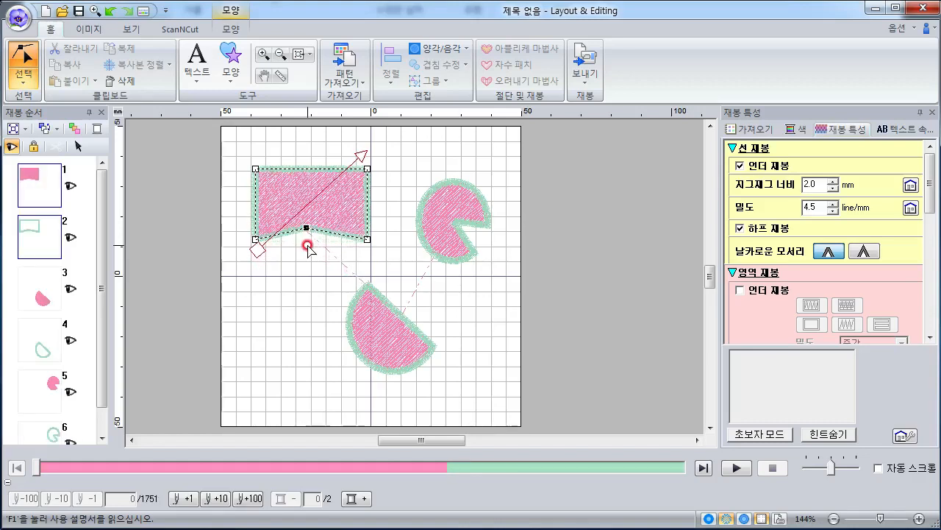
key(Right)
key(Right)
key(Right)
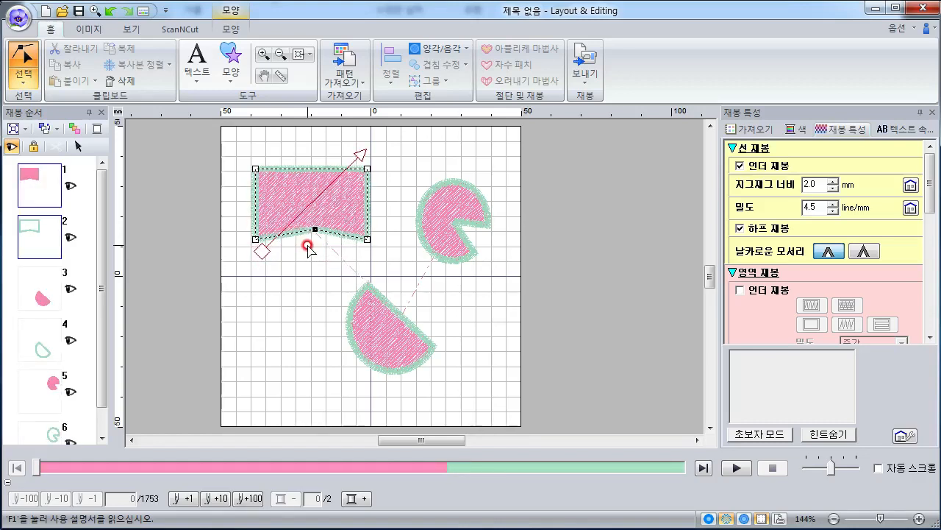
key(Left)
key(Left)
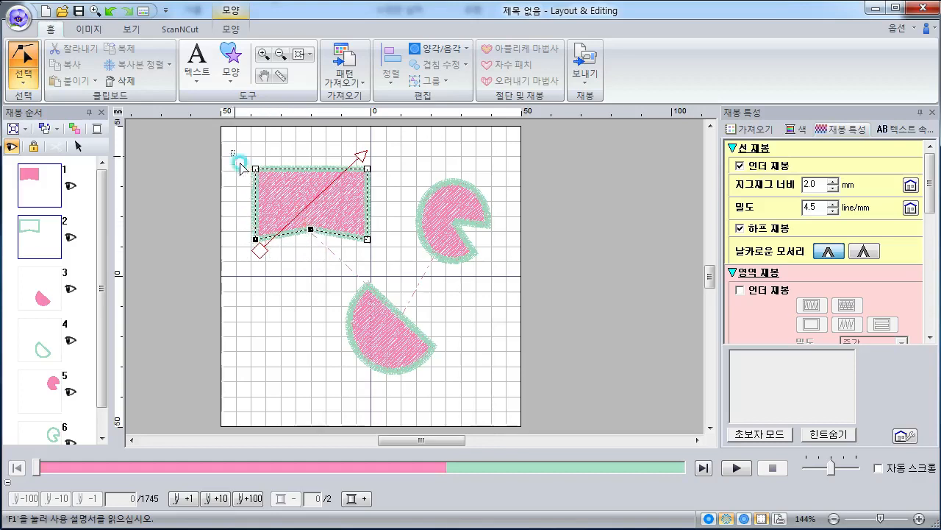
Select the rectangle's two left corners and bottom-edge point together, and shift them slightly left and down
click(311, 229)
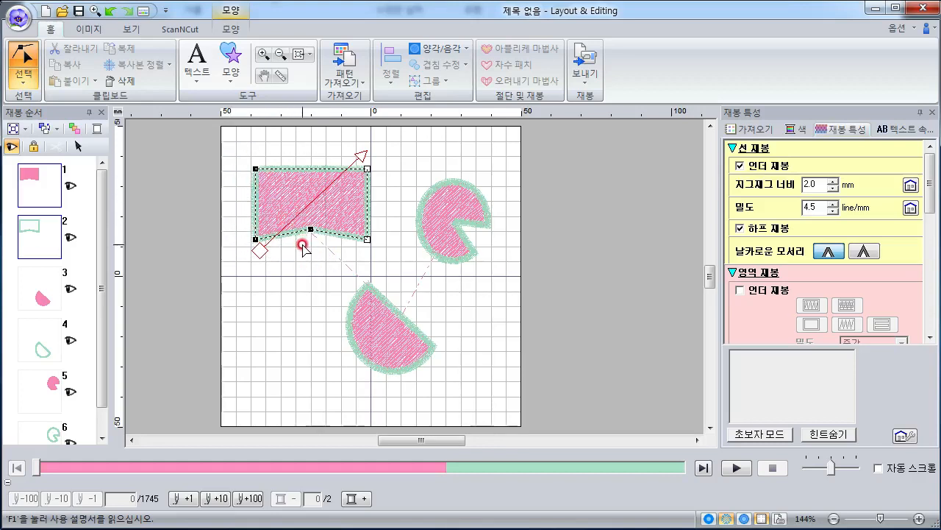
mouse_move(255, 240)
mouse_down()
mouse_move(246, 250)
mouse_move(234, 236)
mouse_move(245, 250)
mouse_up()
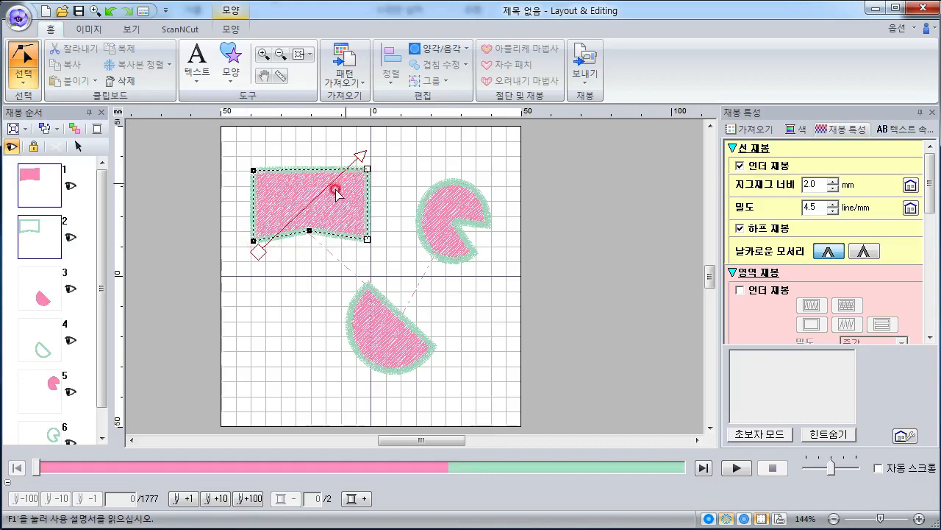
click(294, 264)
Select the rectangle's lower-left corner and both right corners together, and nudge them down and to the right
click(300, 210)
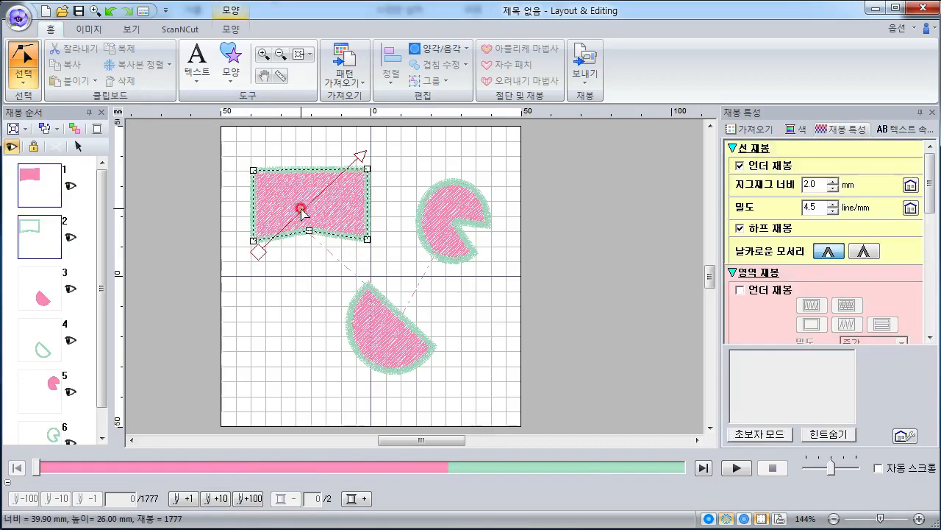
click(255, 241)
drag(254, 240, 256, 243)
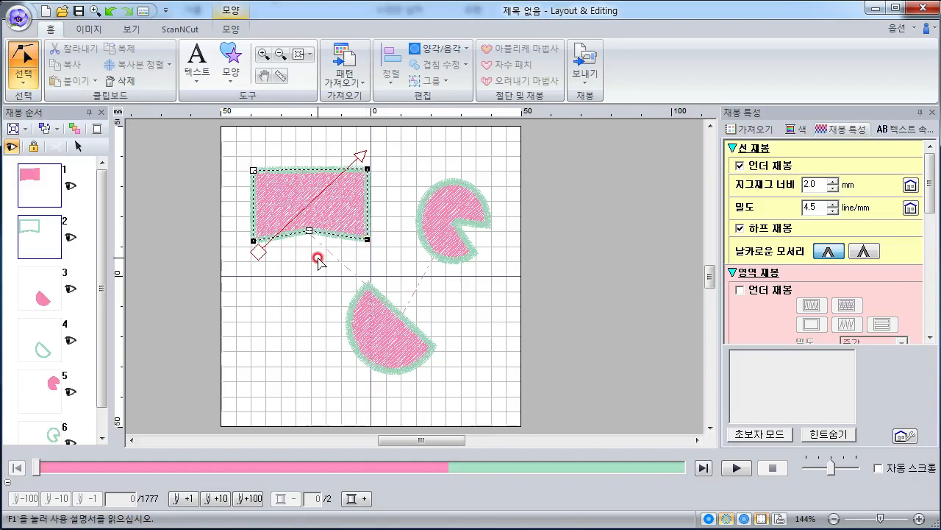
key(Down)
key(Down)
key(Down)
key(Right)
key(Right)
key(Right)
key(Right)
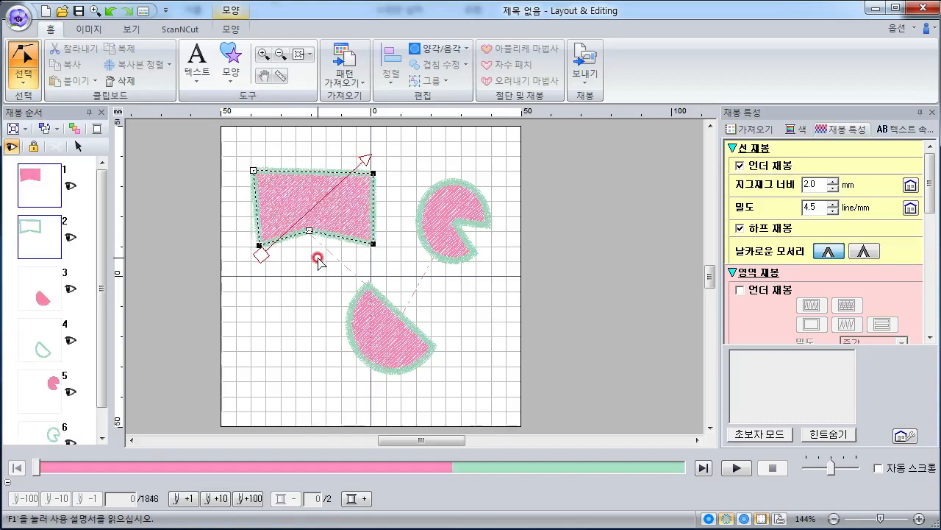
Select the half-circle's upper tip, right tip and bottom point together, and move them right and slightly up
click(373, 319)
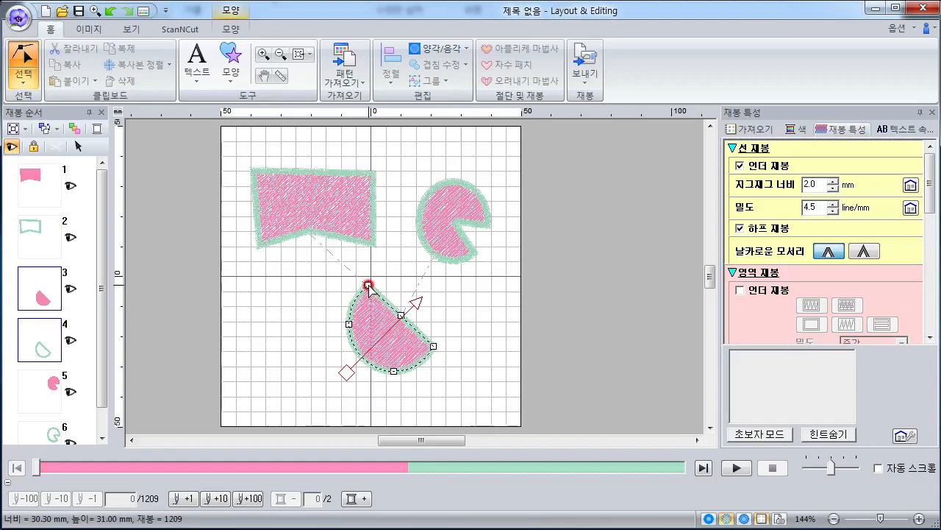
click(368, 285)
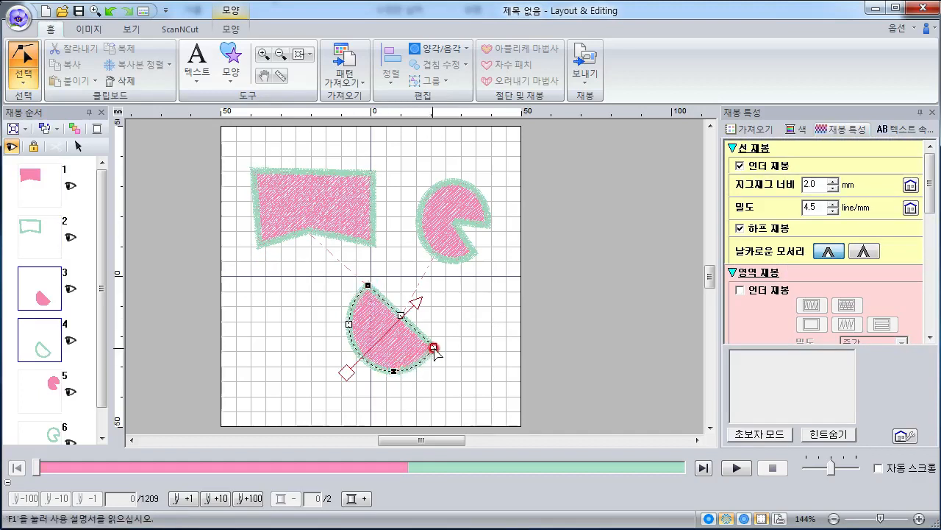
mouse_move(434, 345)
mouse_down()
mouse_move(458, 319)
mouse_move(432, 346)
mouse_move(456, 326)
mouse_move(452, 342)
mouse_up()
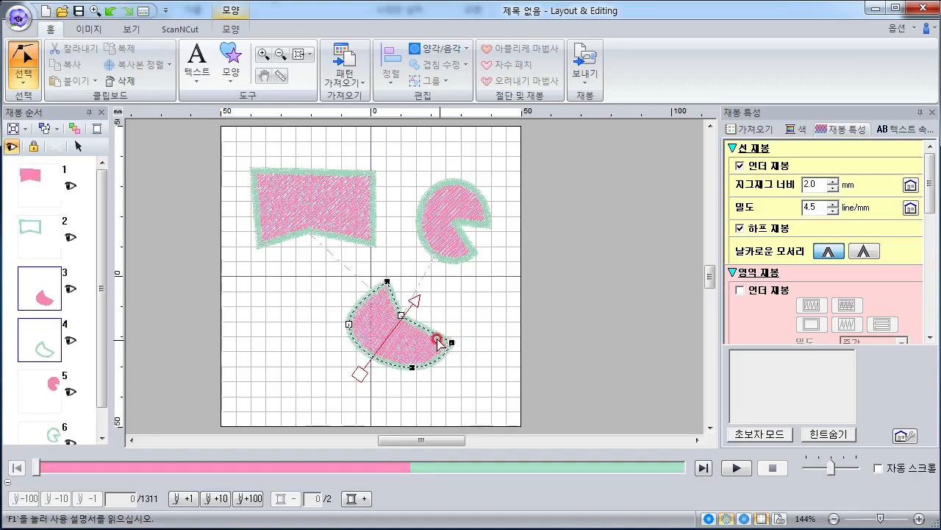
Select the rectangle's bottom-edge notch point together with its lower-left corner, shift them slightly right, and deselect the shape
click(319, 212)
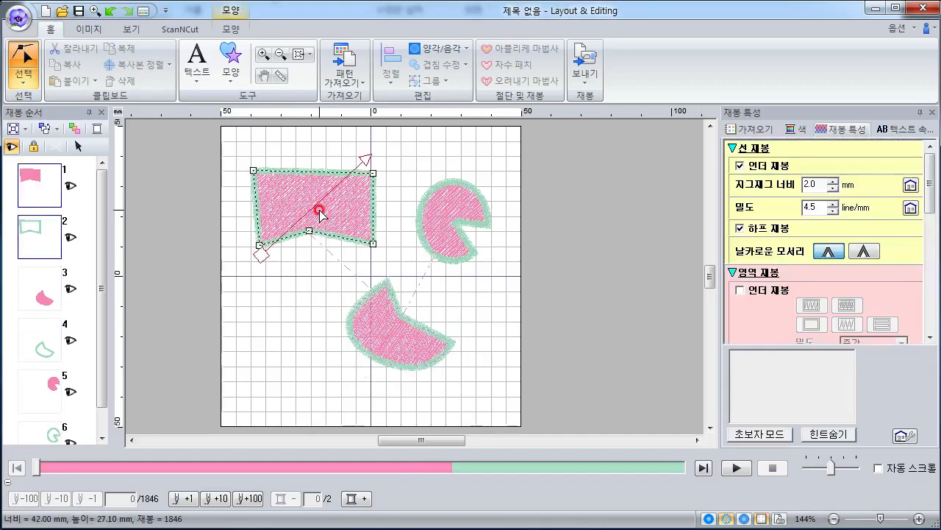
click(309, 230)
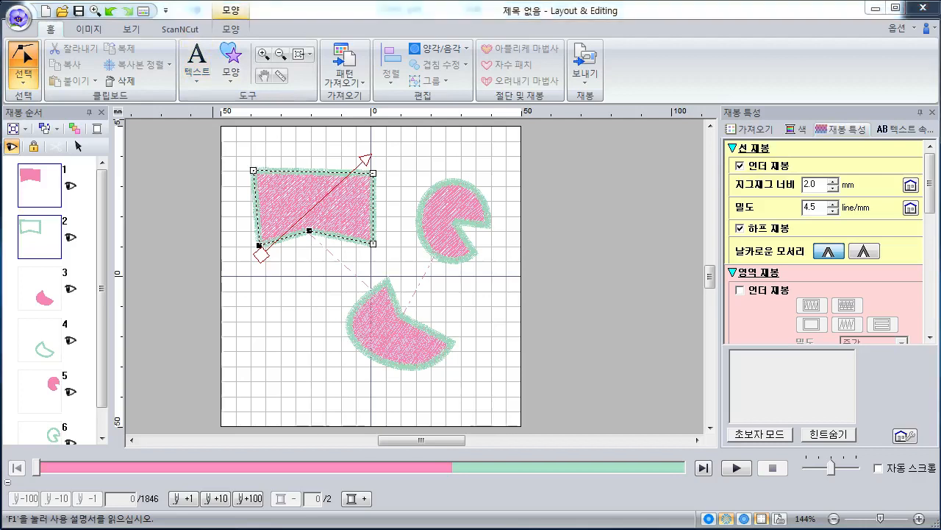
mouse_move(323, 326)
mouse_down()
mouse_move(294, 275)
mouse_move(326, 264)
mouse_move(311, 243)
mouse_move(330, 261)
mouse_move(324, 283)
mouse_up()
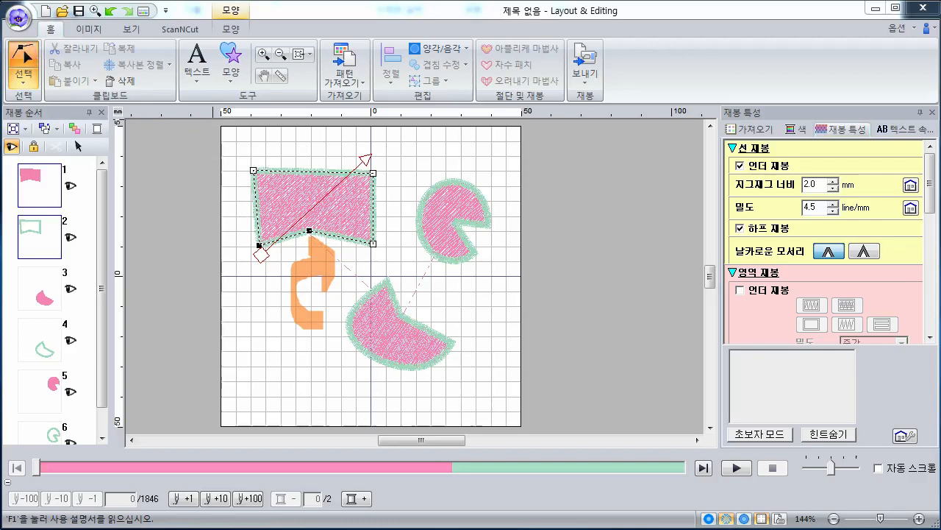
click(310, 231)
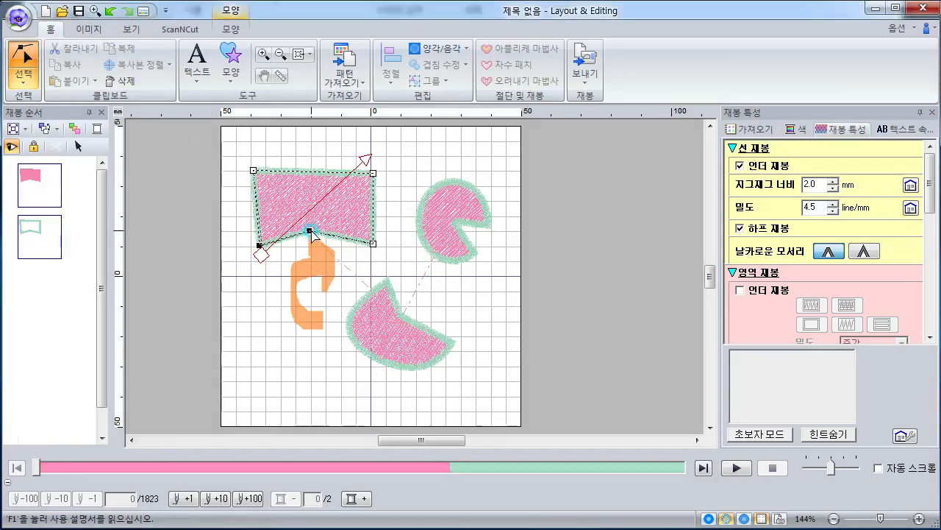
click(275, 267)
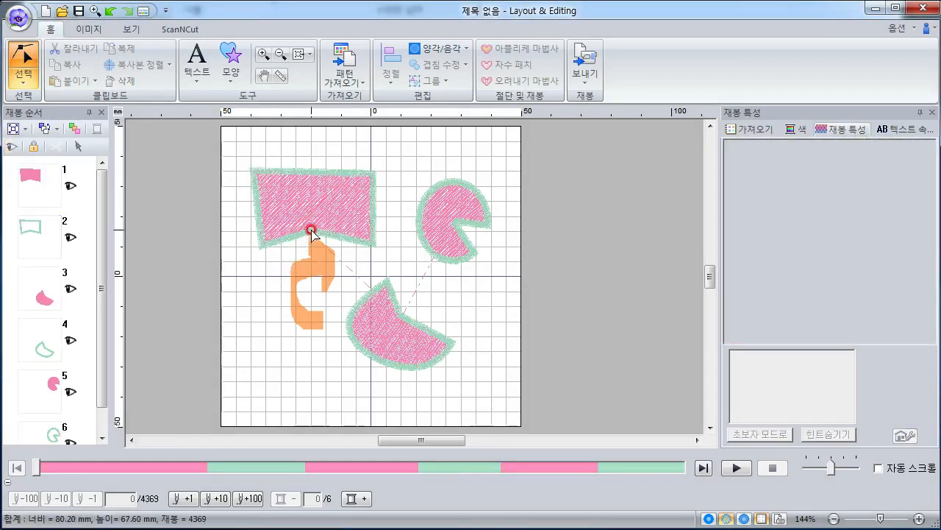
Reselect the rectangle and extend the point selection along its outline from the notch to both left corners
click(313, 232)
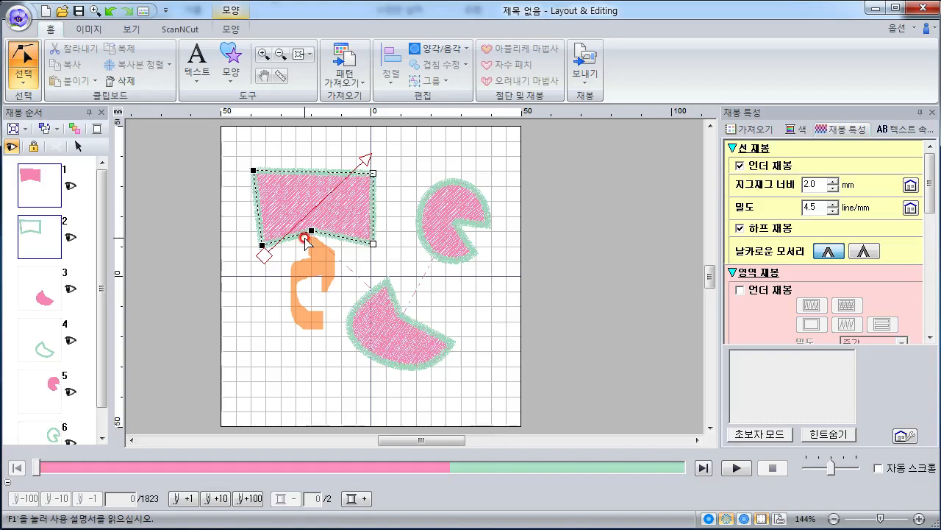
key(shift+Right)
key(shift+Left)
key(shift+Left)
Select the open circle's top, left, center and right points together, leaving the two lowest points out, and nudge them upward
click(450, 238)
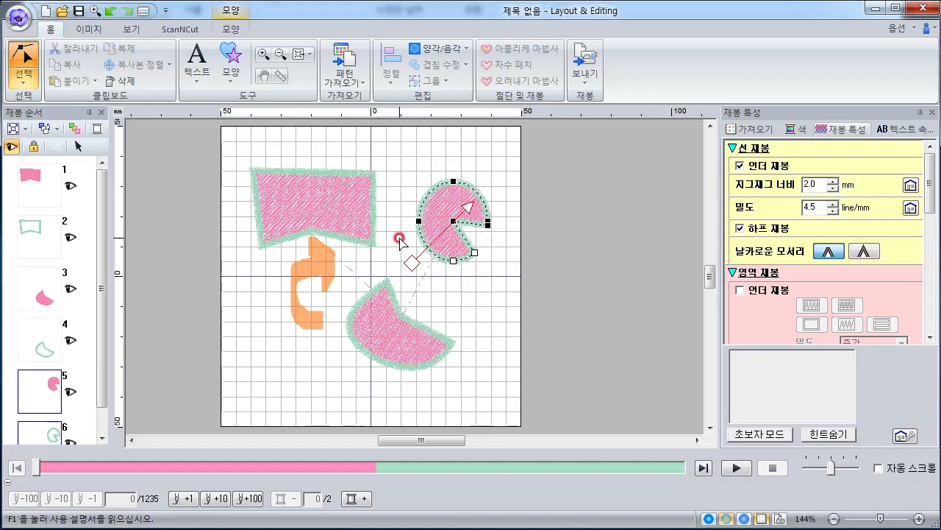
key(Up)
key(Up)
key(Up)
key(Up)
key(Up)
key(Up)
key(Up)
key(Up)
key(Up)
key(Up)
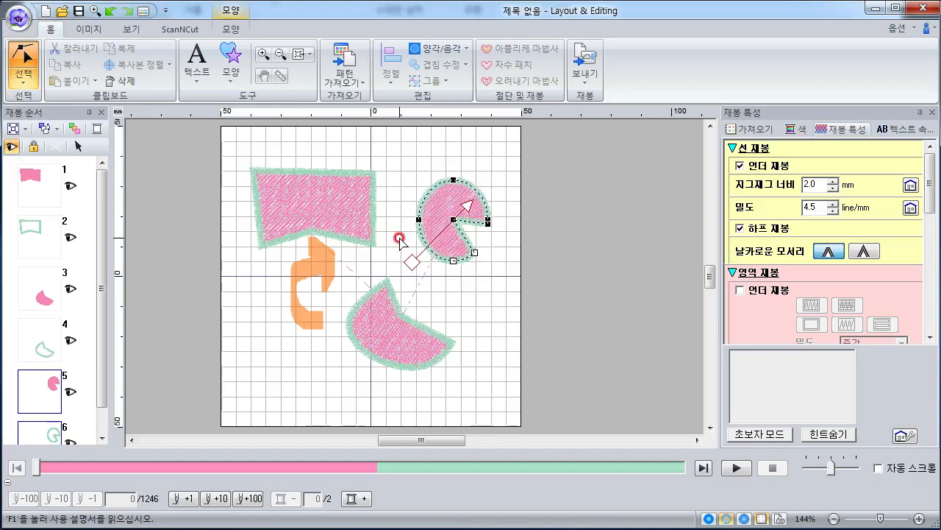
Nudge the open circle's selected points to the left and partly back down
key(Left)
key(Left)
key(Left)
key(Left)
key(Left)
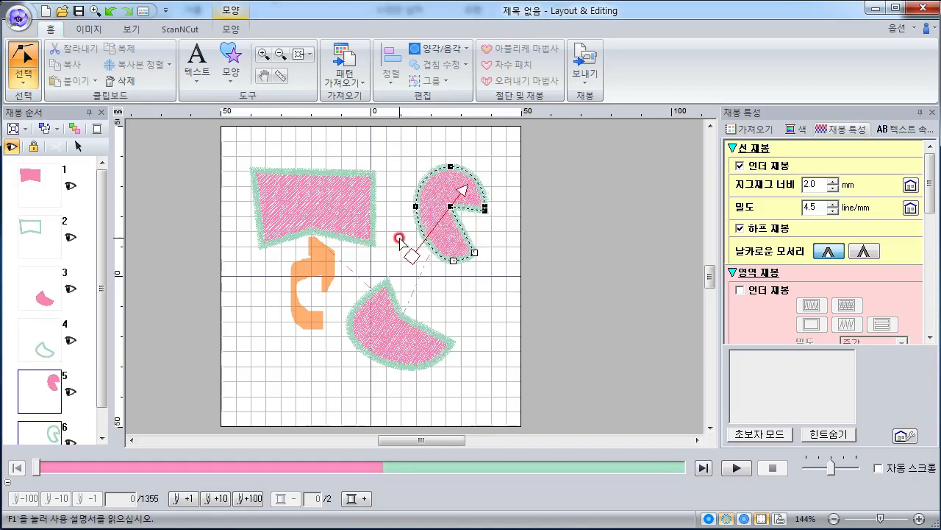
key(Down)
key(Down)
key(Down)
key(Down)
key(Down)
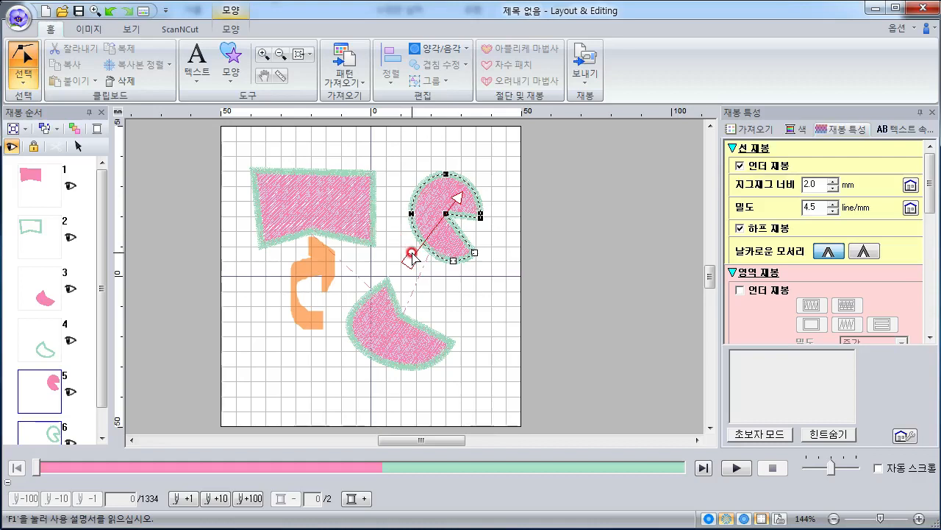
Select the notched rectangle and turn its stitch direction line to a manual angle of 109 degrees
click(338, 216)
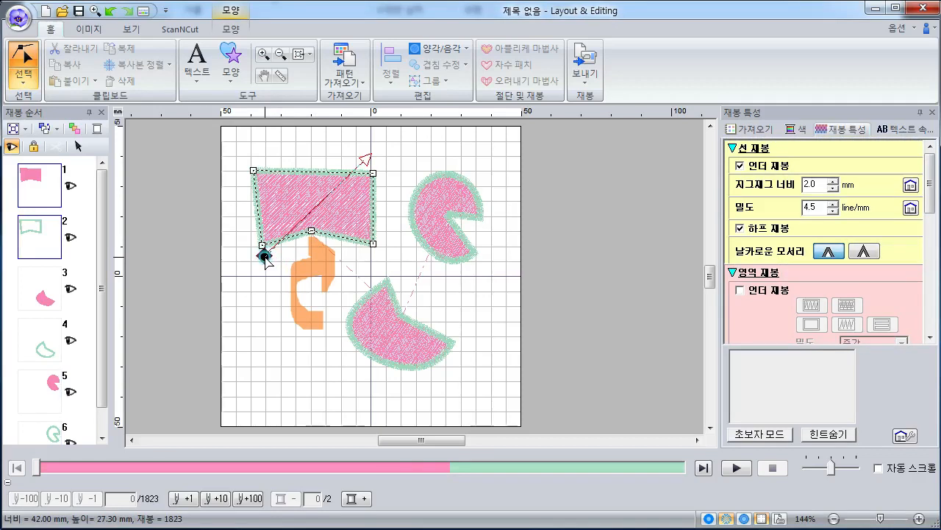
mouse_move(265, 259)
mouse_down()
mouse_move(280, 269)
mouse_move(291, 262)
mouse_move(293, 237)
mouse_move(365, 155)
mouse_move(291, 150)
mouse_up()
drag(927, 174, 929, 243)
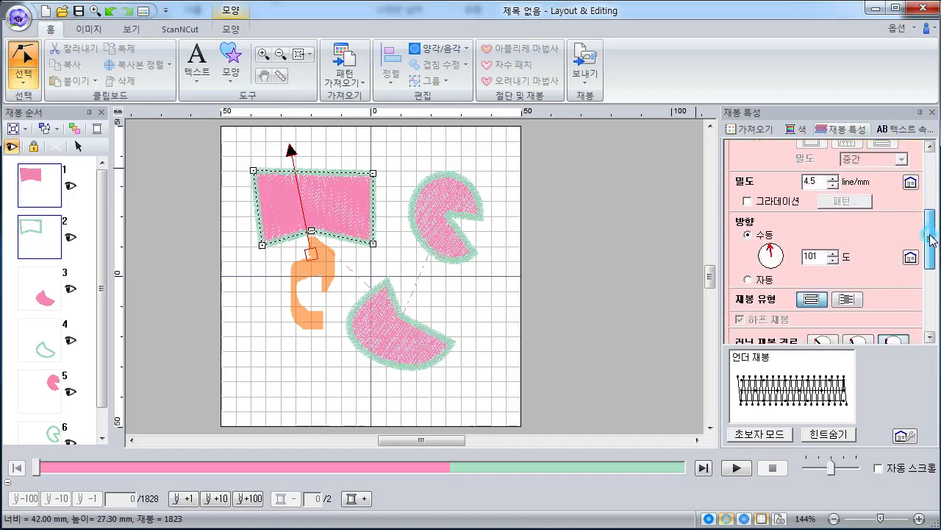
click(311, 253)
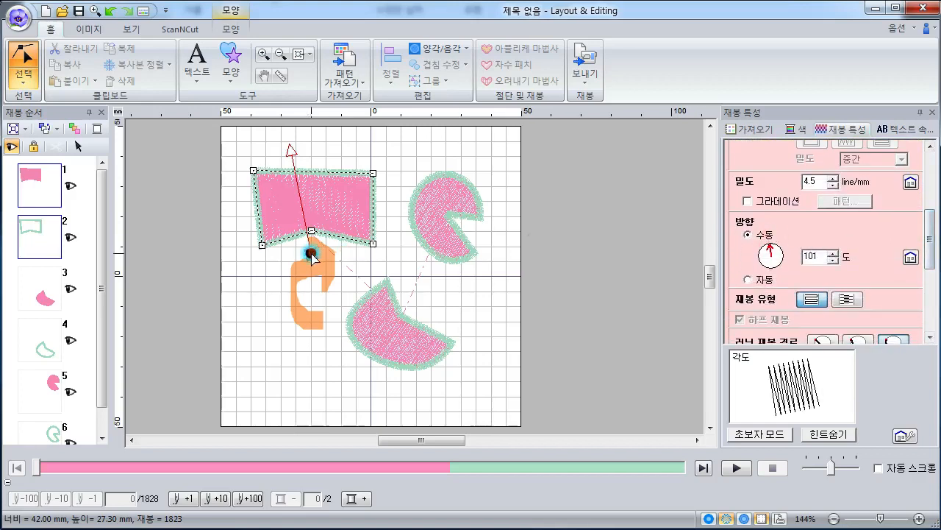
click(290, 151)
drag(288, 153, 280, 151)
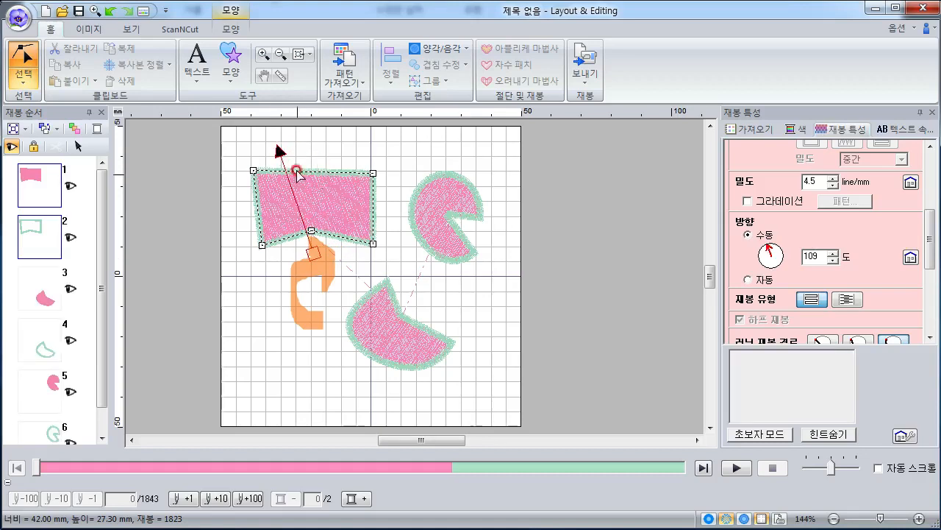
Add a second, nearly vertical stitch direction line through the right half of the rectangle, and return to point selection
click(226, 31)
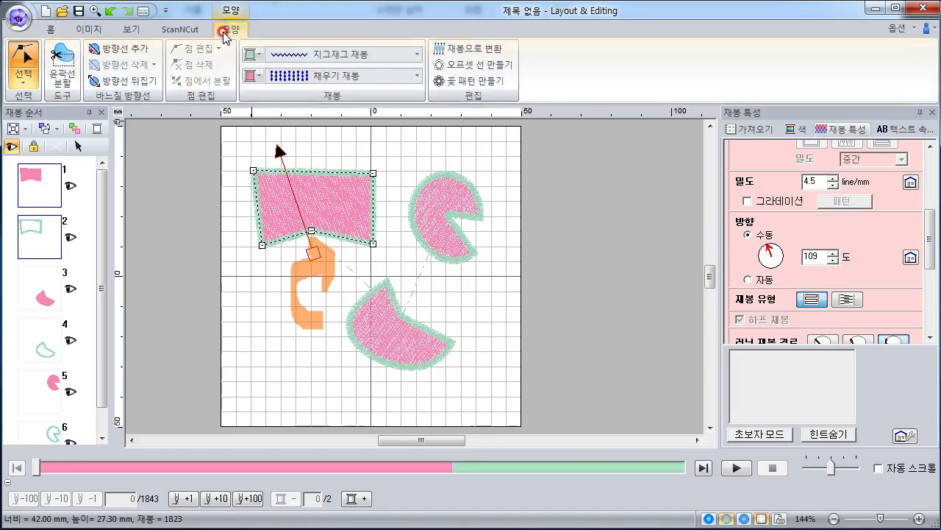
click(118, 49)
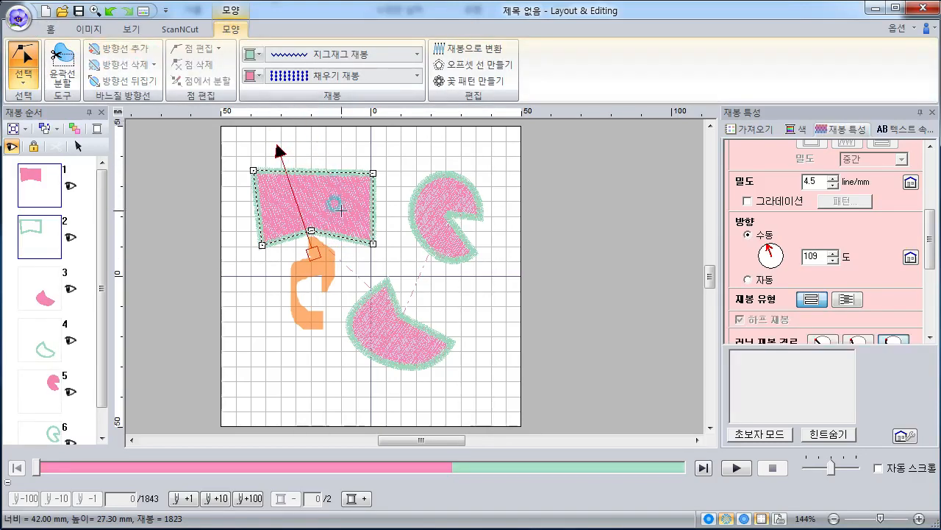
drag(347, 259, 334, 151)
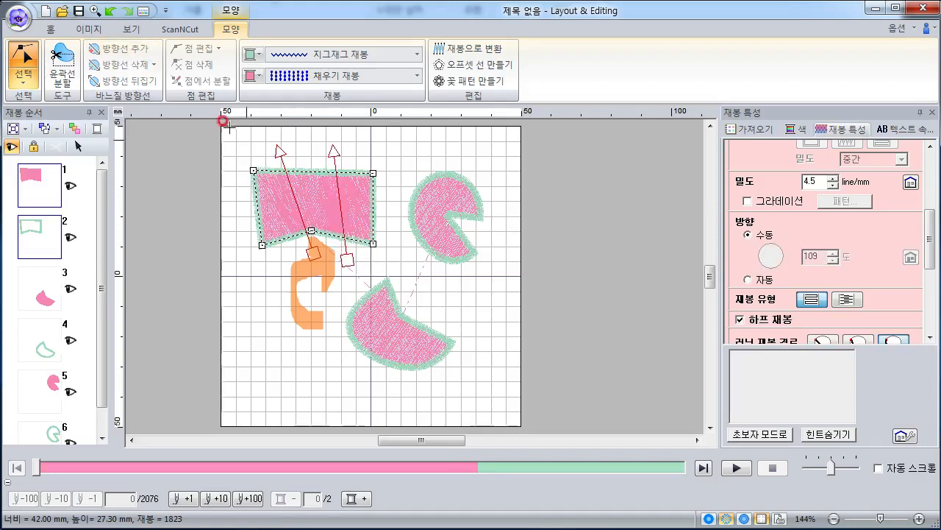
click(21, 72)
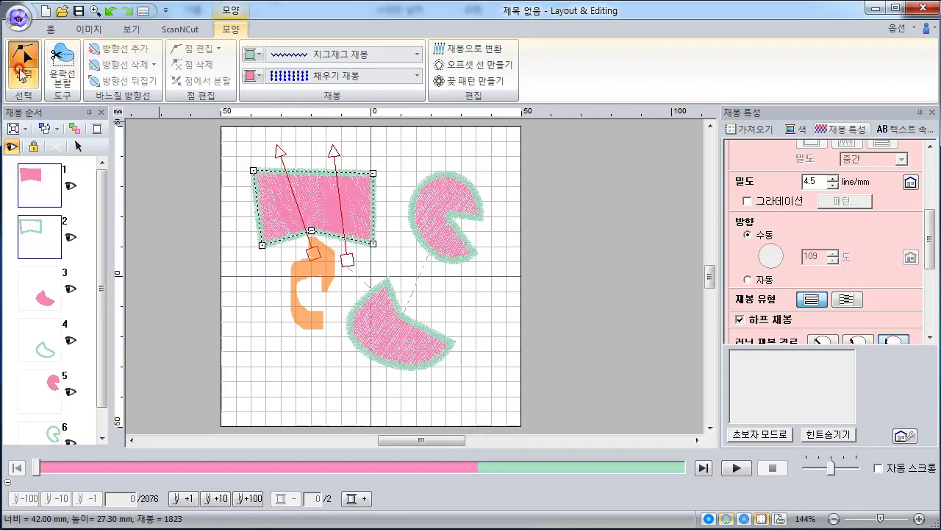
Tilt the second direction line by moving its arrow end right and its base end left toward the notch
click(335, 150)
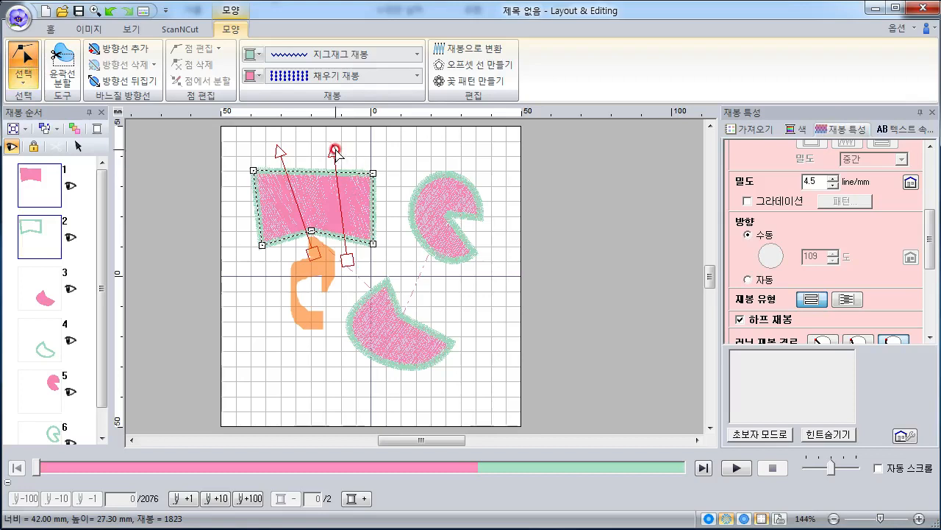
drag(335, 150, 356, 151)
click(353, 245)
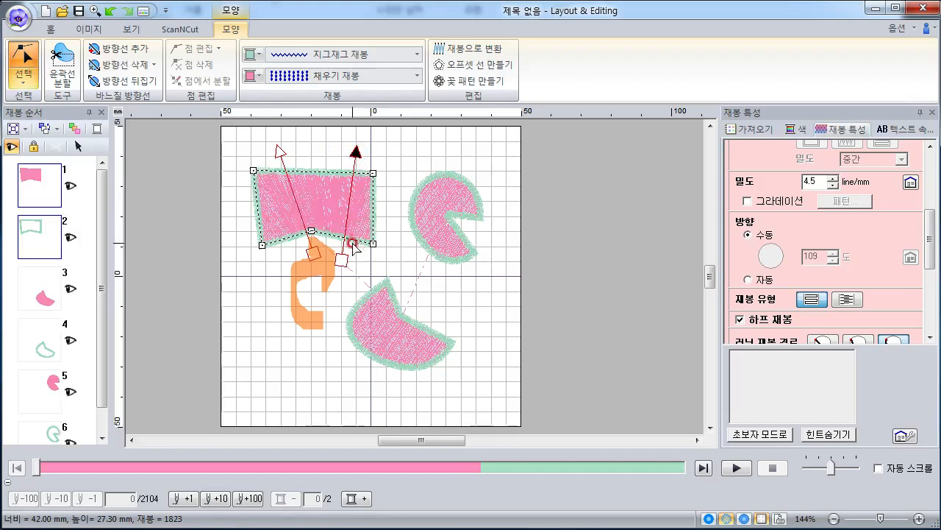
drag(353, 245, 332, 258)
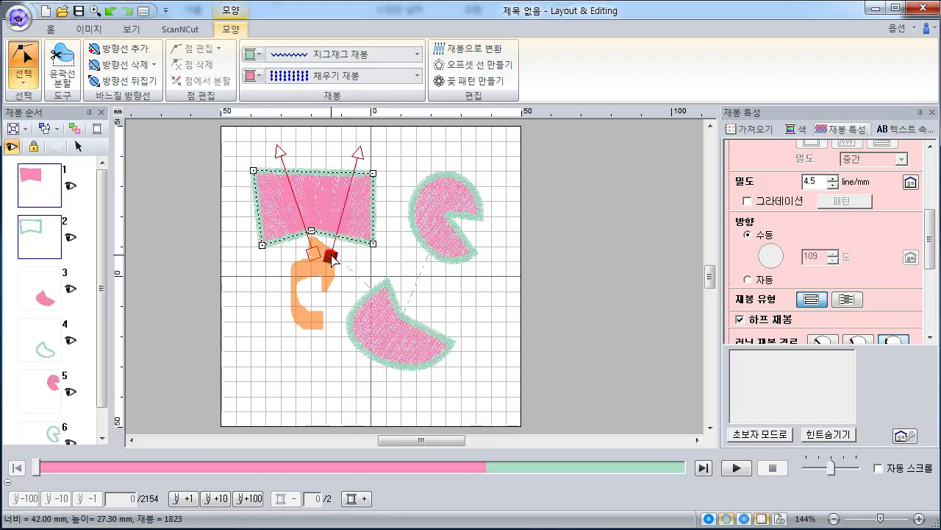
Reselect the rectangle and move the arrow end of its left direction line slightly right to make it steeper
click(360, 259)
click(283, 151)
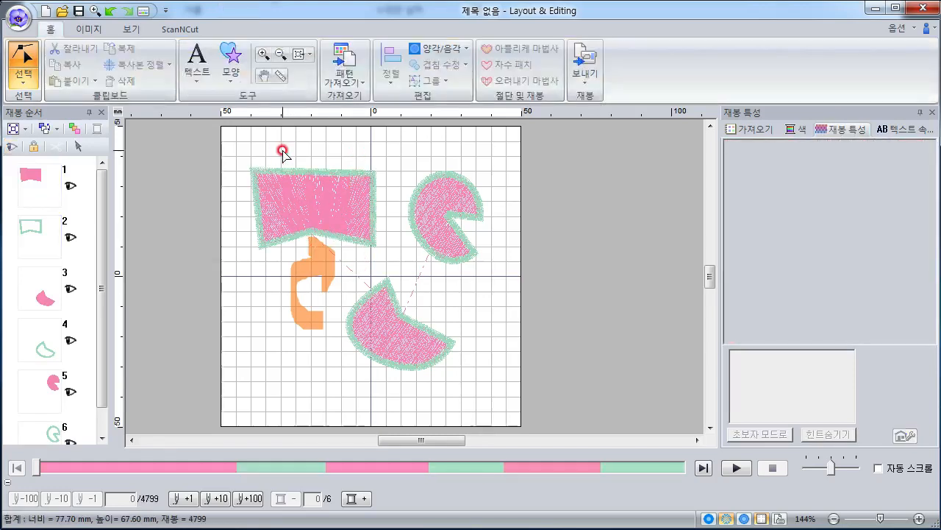
click(286, 177)
click(281, 152)
click(281, 153)
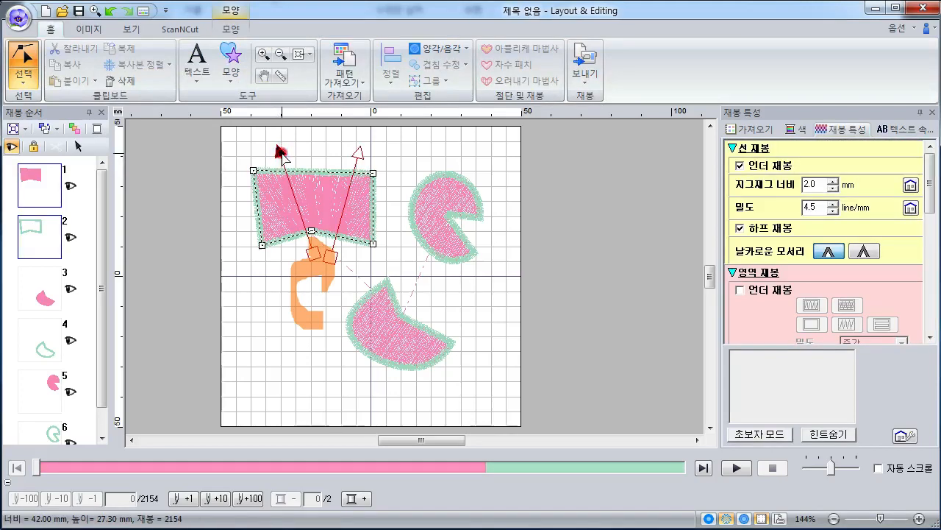
mouse_move(281, 152)
mouse_down()
mouse_move(303, 152)
mouse_move(293, 152)
mouse_up()
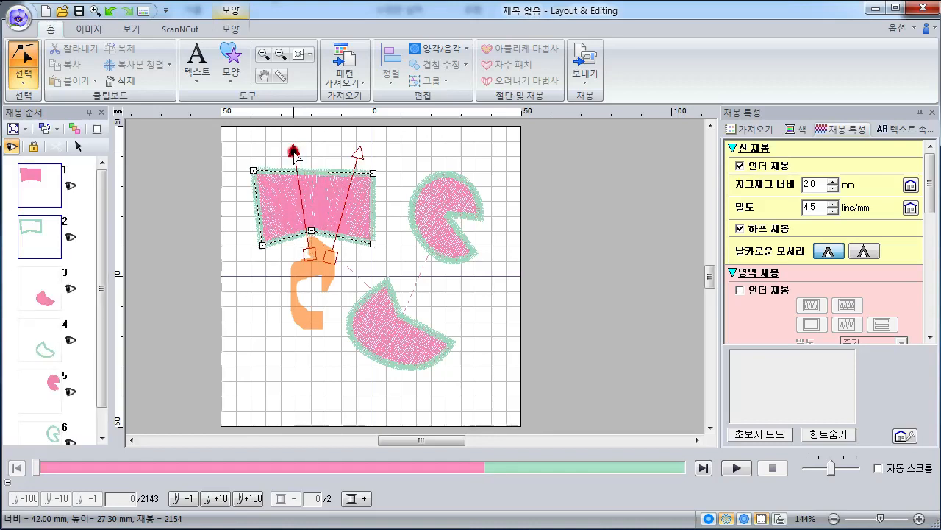
Select the notch point in the rectangle's bottom edge
click(336, 219)
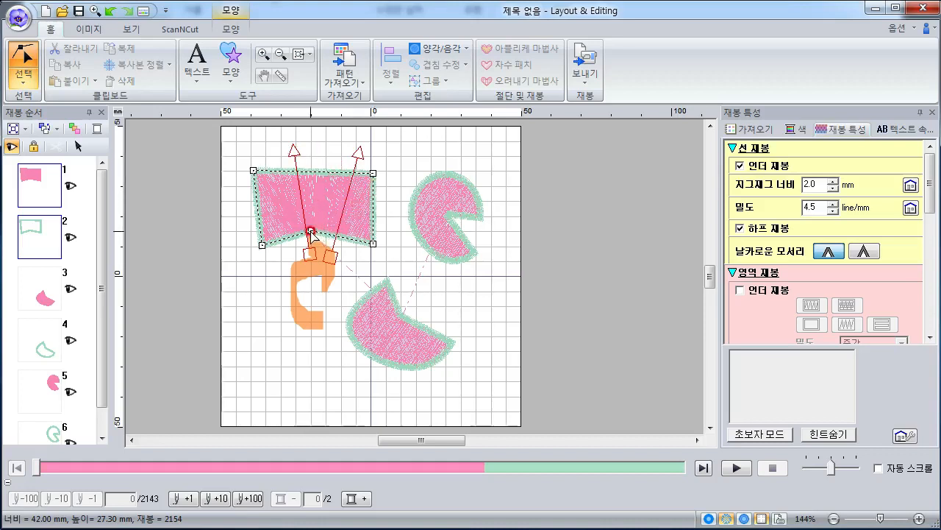
click(312, 230)
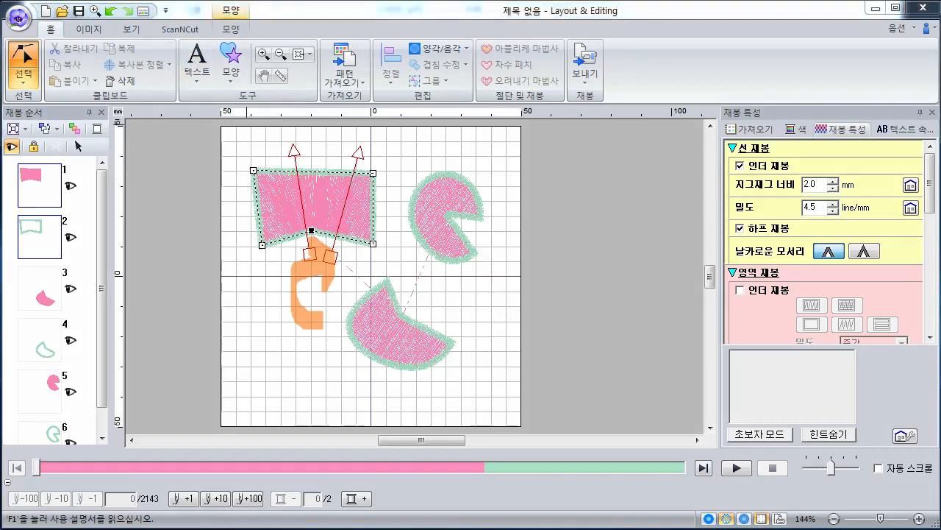
click(312, 231)
drag(312, 231, 310, 177)
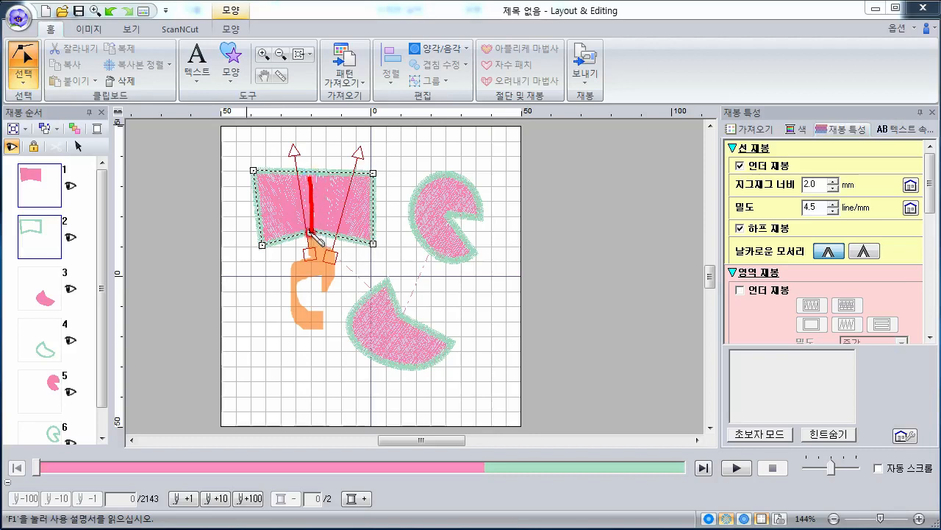
drag(312, 233, 314, 285)
drag(311, 234, 375, 235)
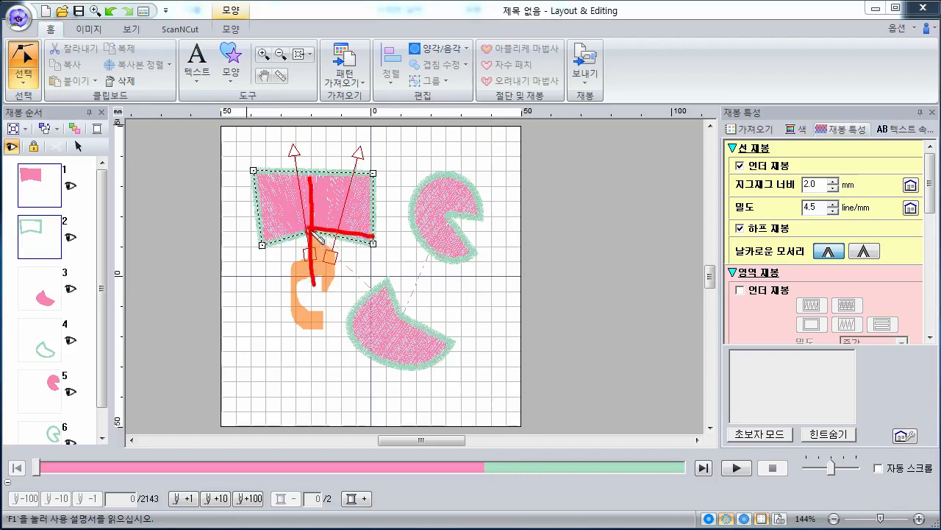
drag(312, 234, 267, 229)
key(Escape)
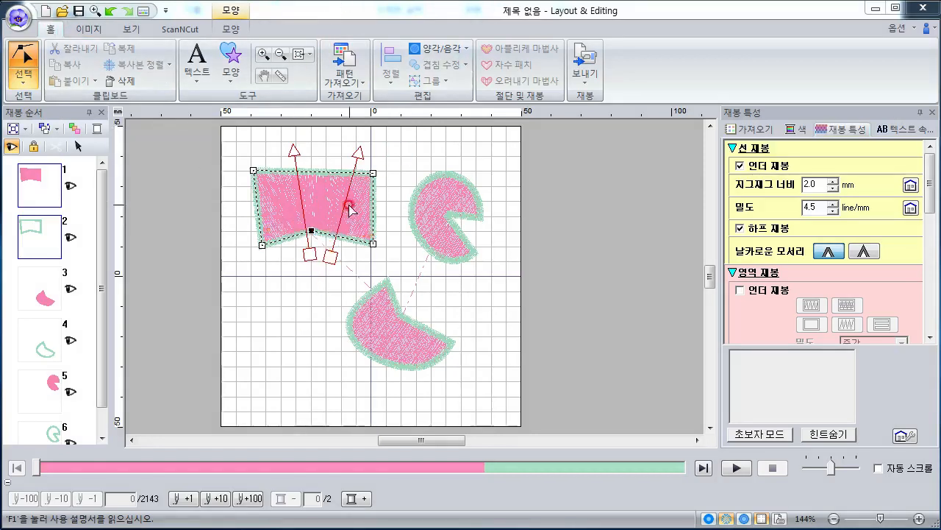
Move the rectangle's notch point left and slightly up, and insert two new points right of center on its top edge
drag(313, 234, 291, 230)
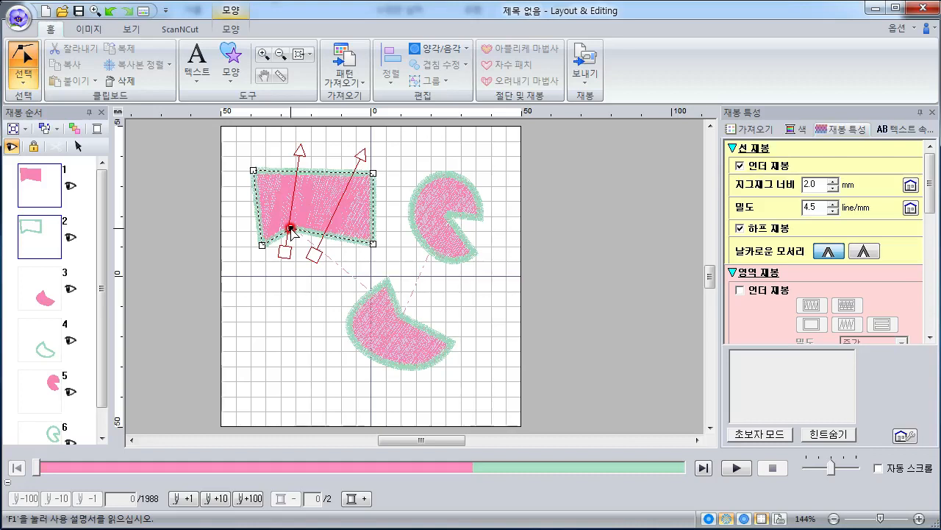
click(320, 173)
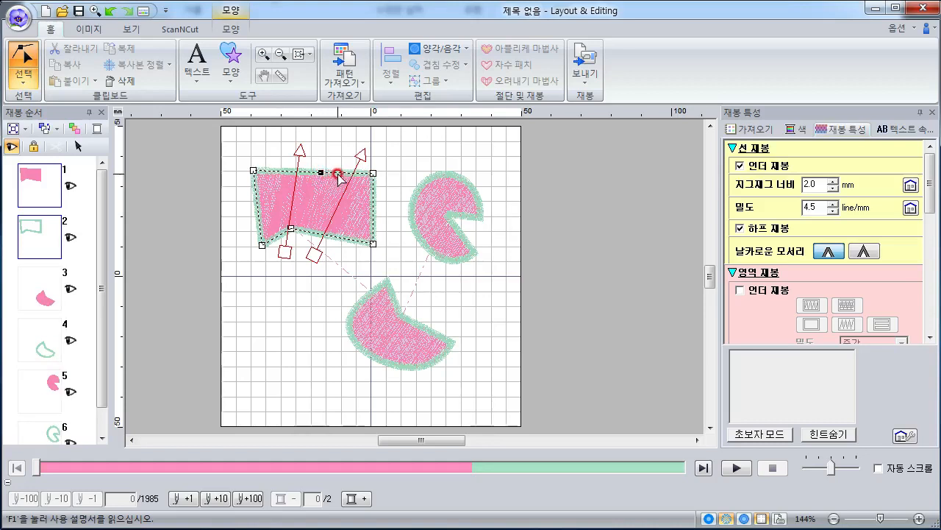
click(338, 172)
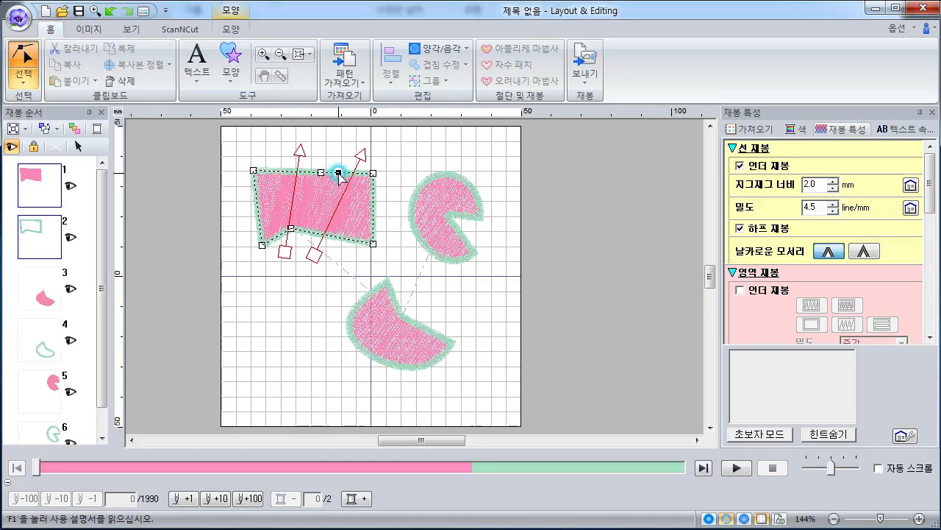
Reshape the notched circle by adding outline points and pulling its upper curve into corners, and add a point on the lower fan's curved edge
click(420, 239)
mouse_move(421, 240)
mouse_down()
mouse_move(415, 244)
mouse_move(431, 250)
mouse_move(418, 185)
mouse_move(481, 188)
mouse_up()
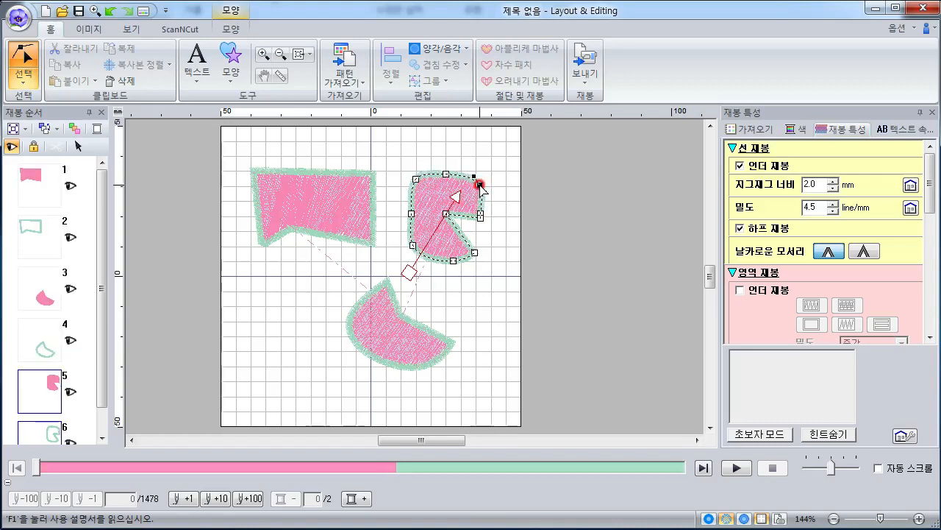
click(410, 324)
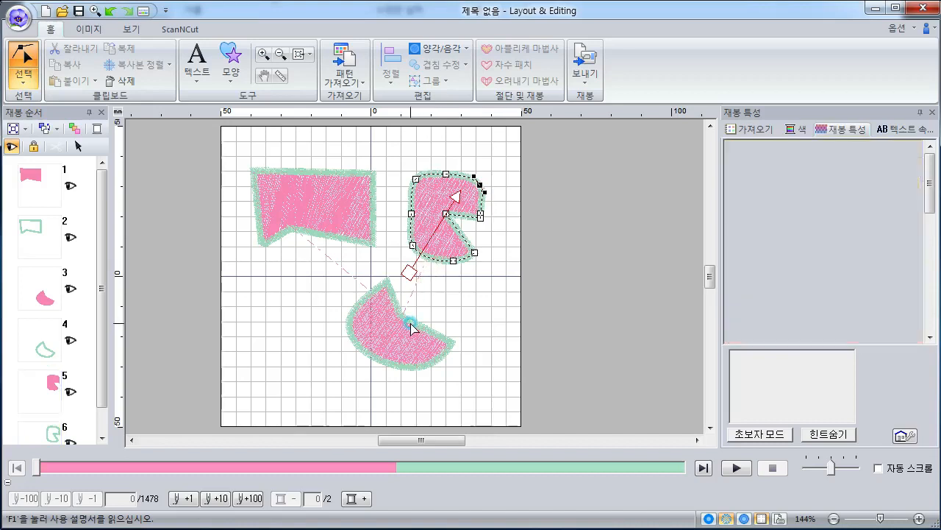
mouse_move(412, 329)
mouse_down()
mouse_move(373, 354)
mouse_move(373, 370)
mouse_up()
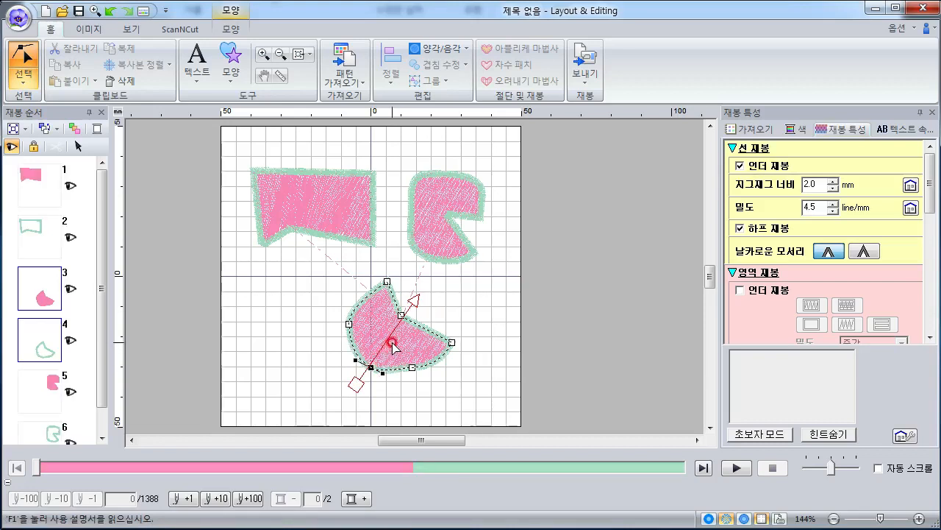
Reselect the rectangle and delete the notch point in its bottom edge, so its two bottom corner points connect directly
click(332, 211)
drag(332, 210, 292, 229)
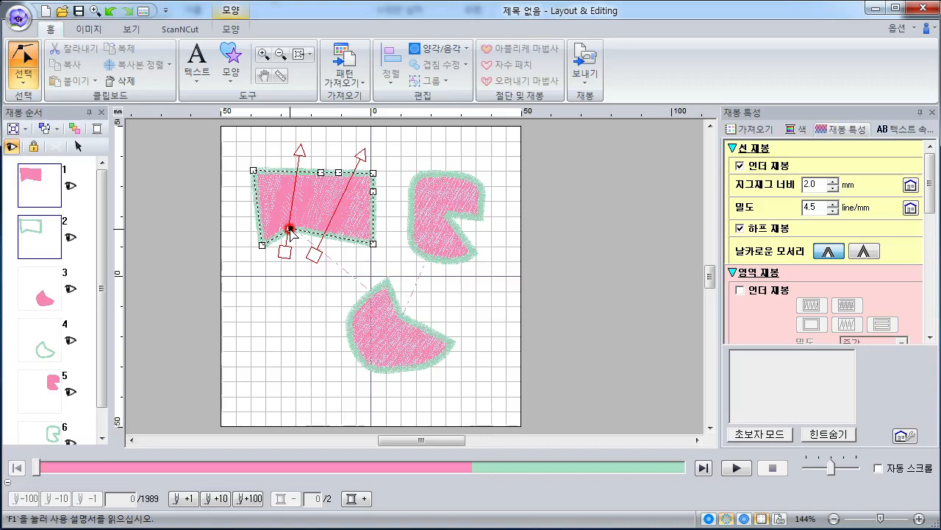
click(232, 109)
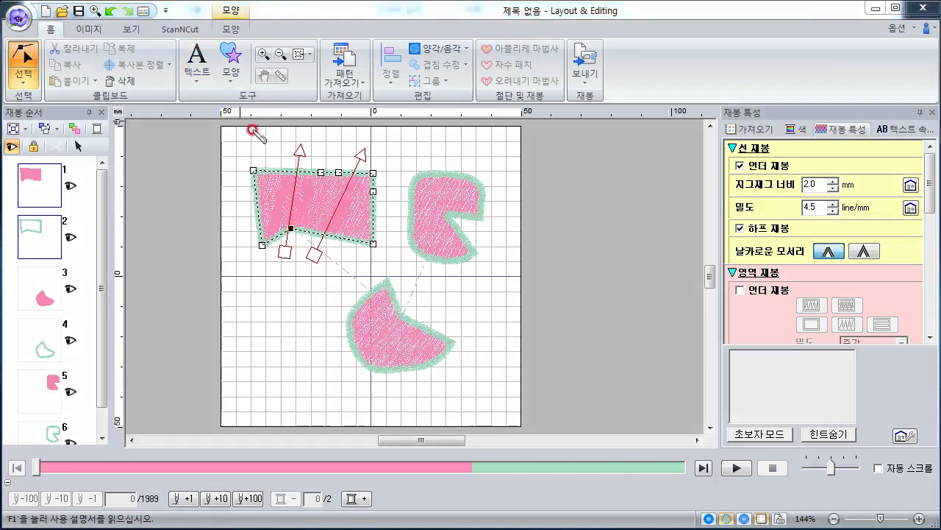
click(289, 235)
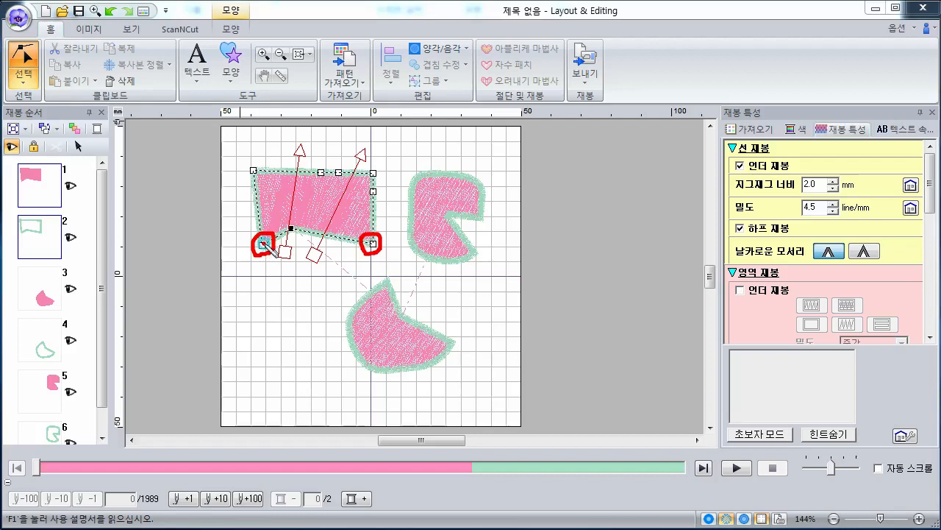
drag(263, 245, 372, 244)
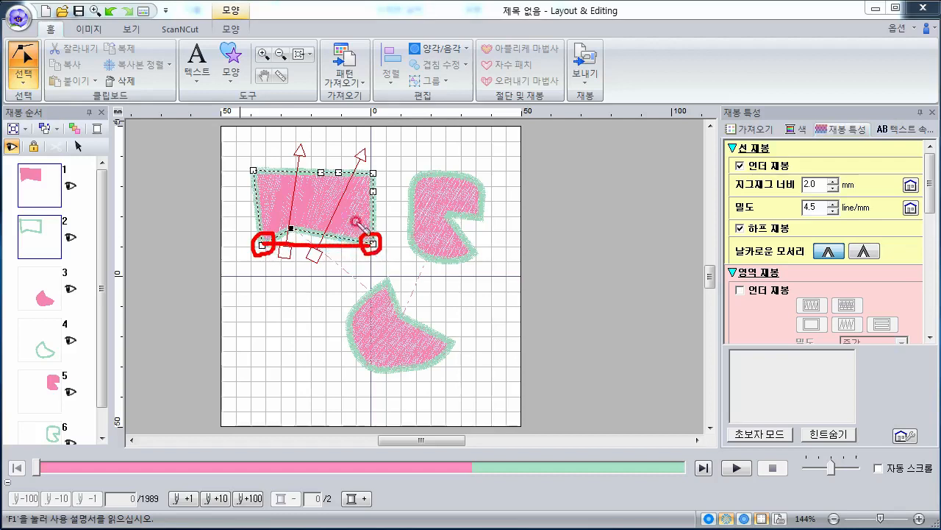
key(Escape)
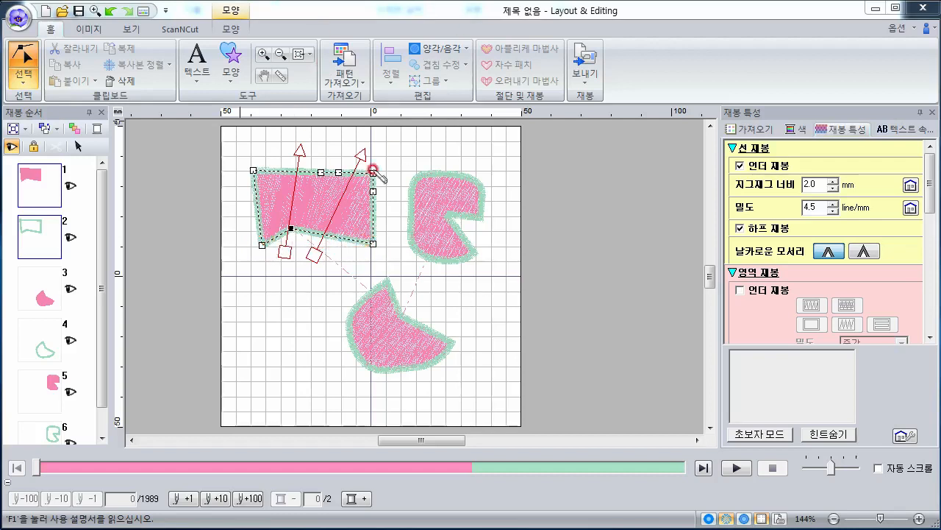
click(292, 229)
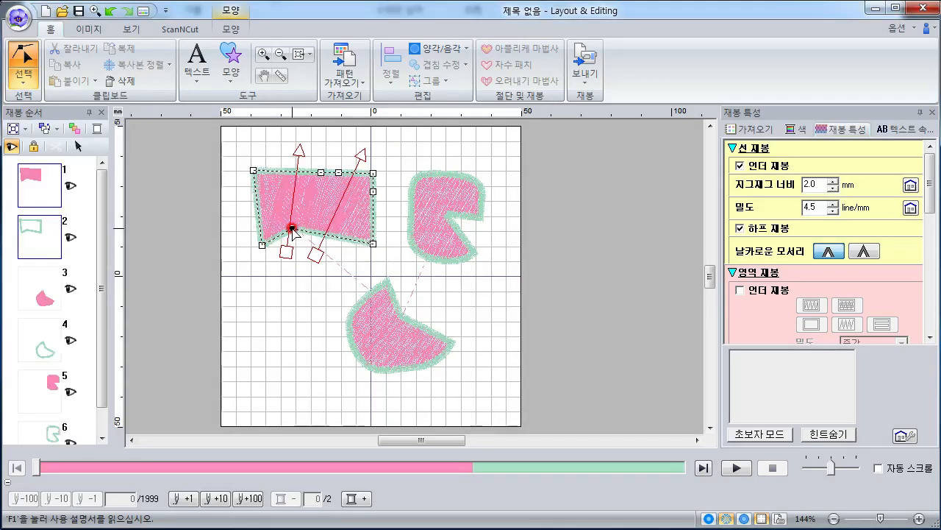
key(Delete)
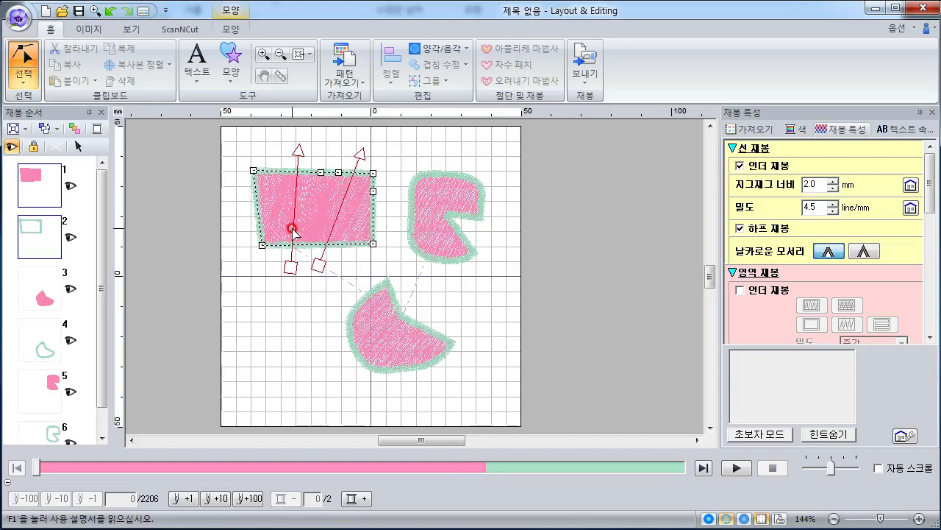
Delete the inner notch point of the reshaped circle, so the two outer notch points connect directly
click(434, 219)
click(446, 215)
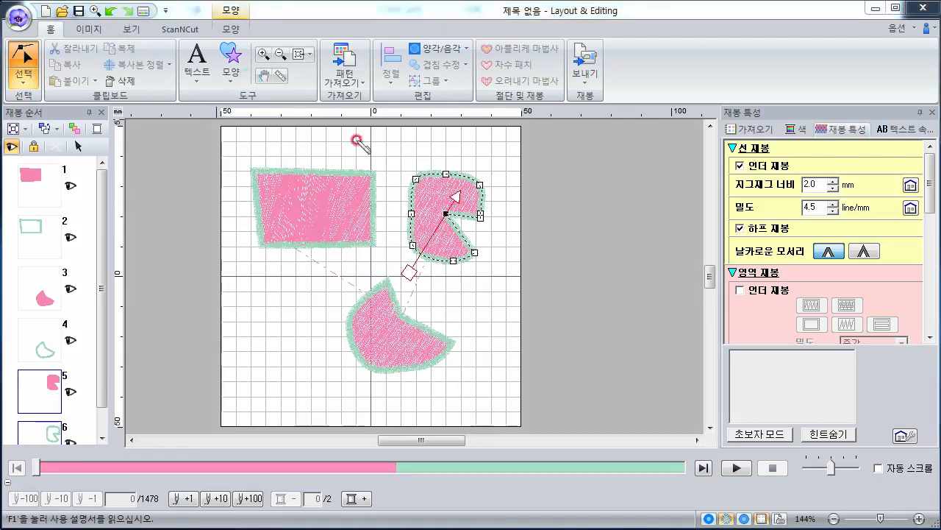
click(480, 217)
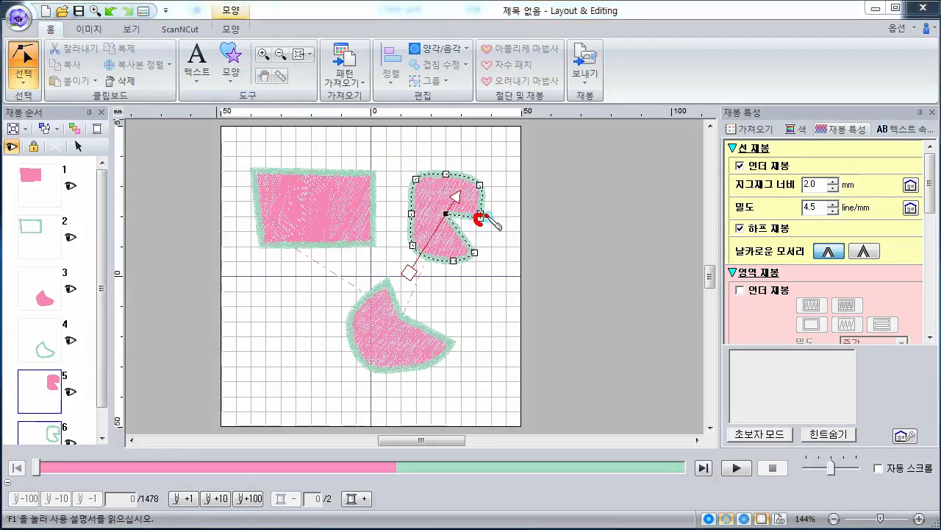
mouse_move(478, 250)
mouse_down()
mouse_move(479, 233)
mouse_move(477, 253)
mouse_up()
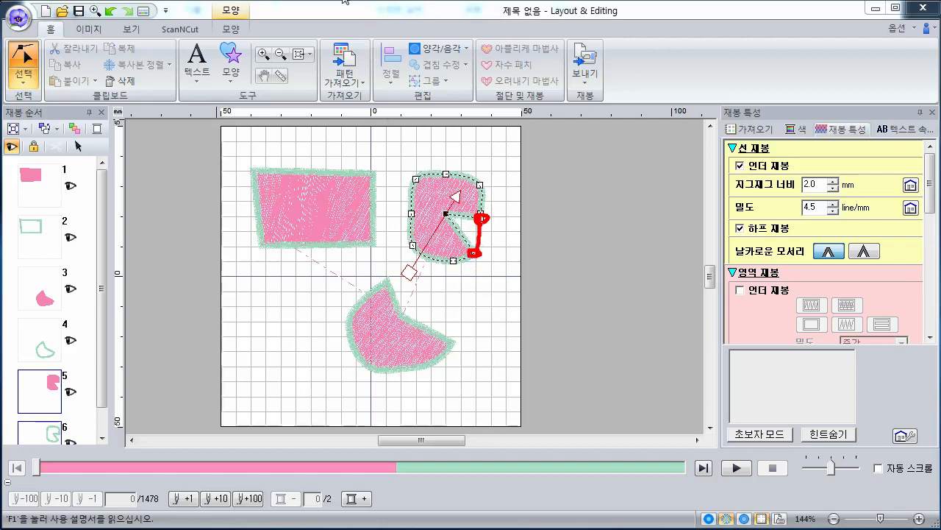
key(Escape)
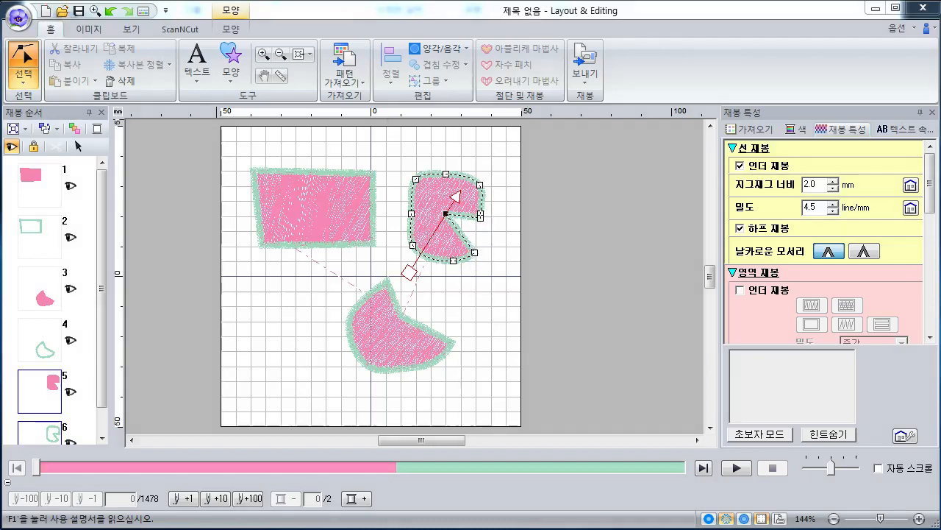
click(24, 57)
click(447, 214)
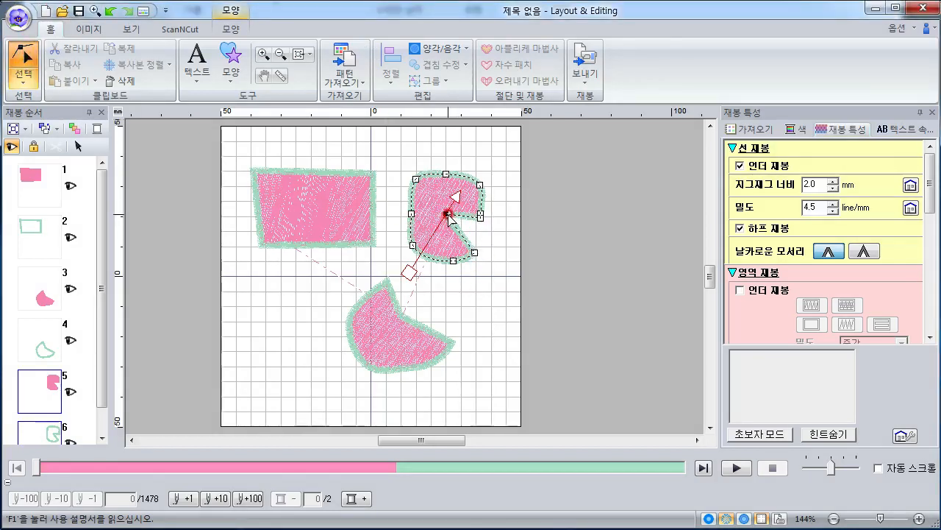
key(Delete)
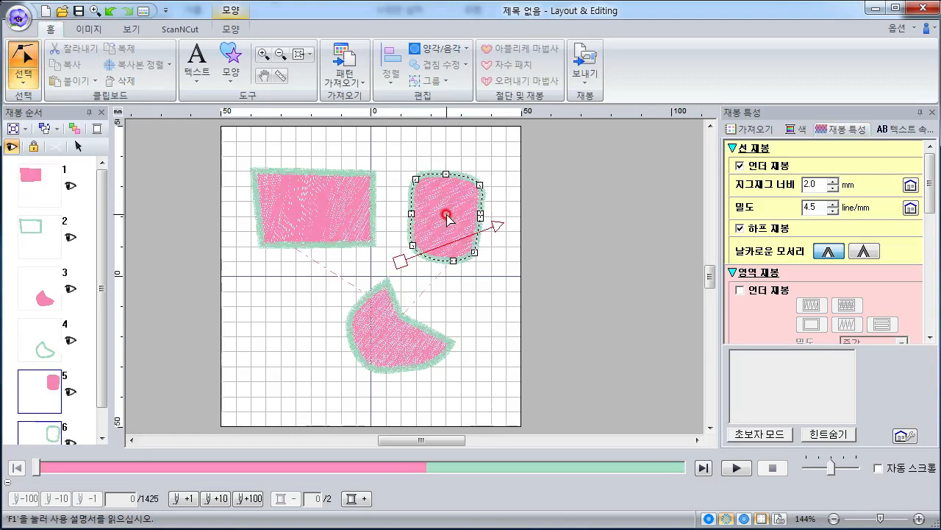
Undo the point deletions in the reshaped circle and the rectangle
click(410, 346)
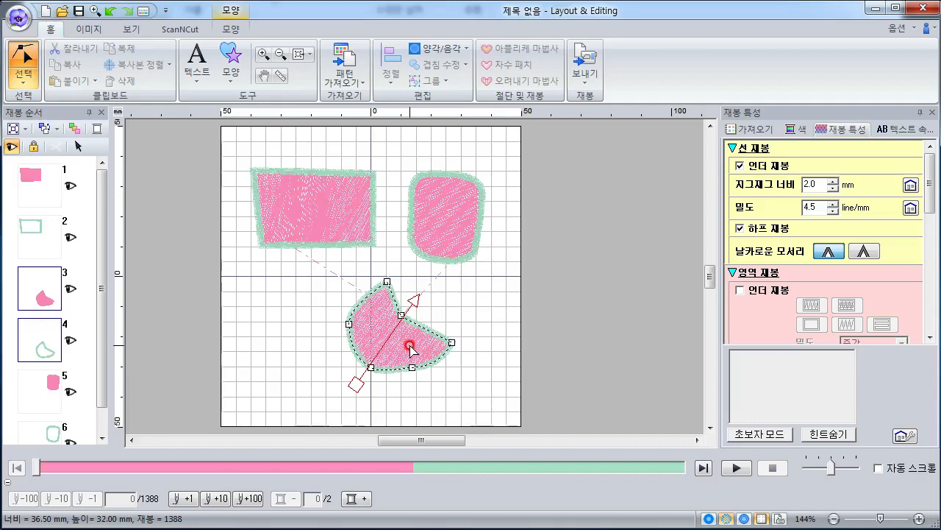
key(ctrl+z)
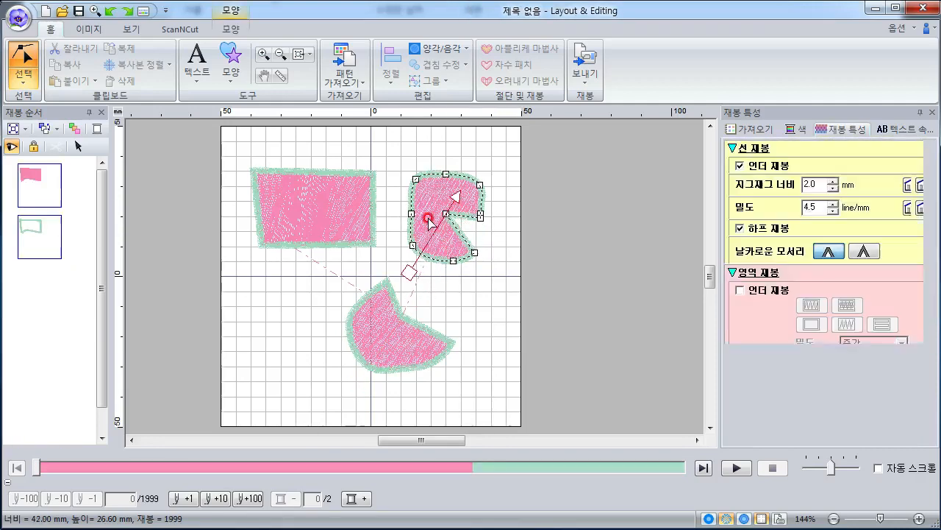
click(253, 214)
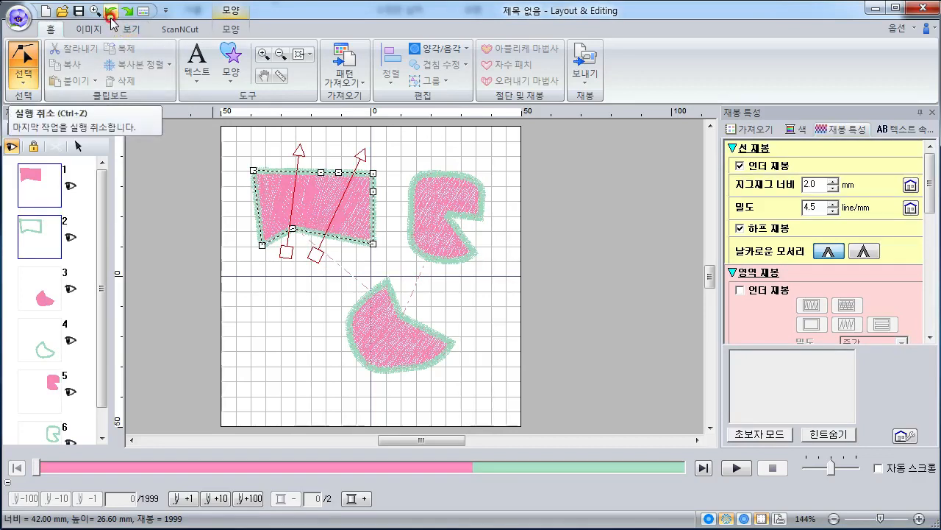
Delete all shapes from the design page
click(276, 180)
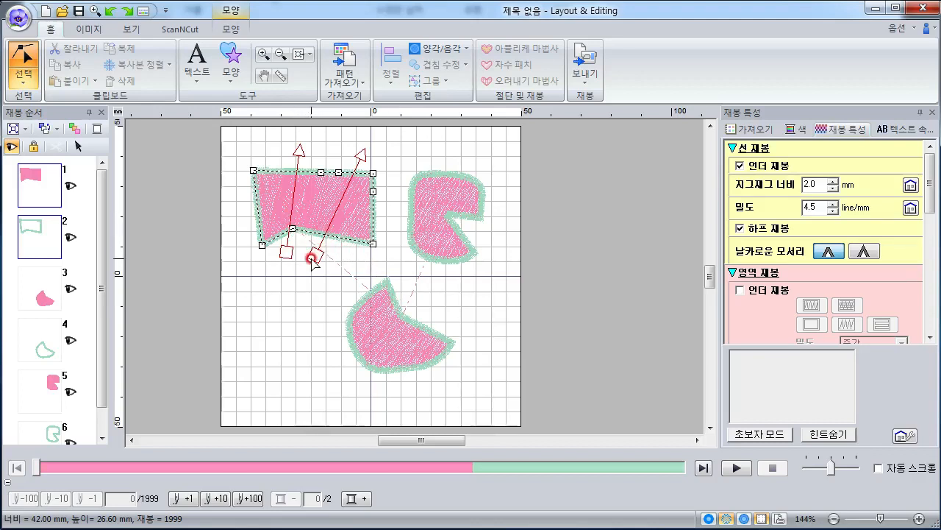
key(ctrl+a)
key(Delete)
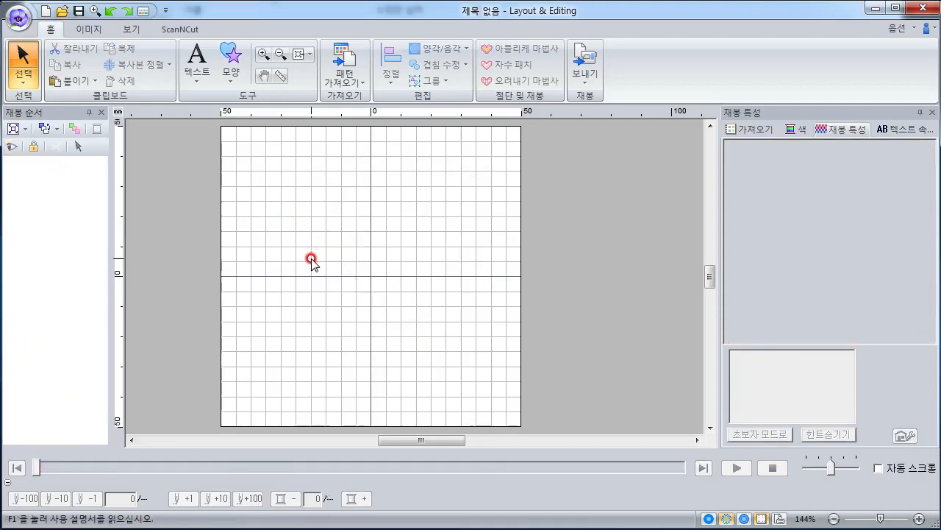
Draw an open straight-line zigzag with seven points across the upper part of the page
click(231, 63)
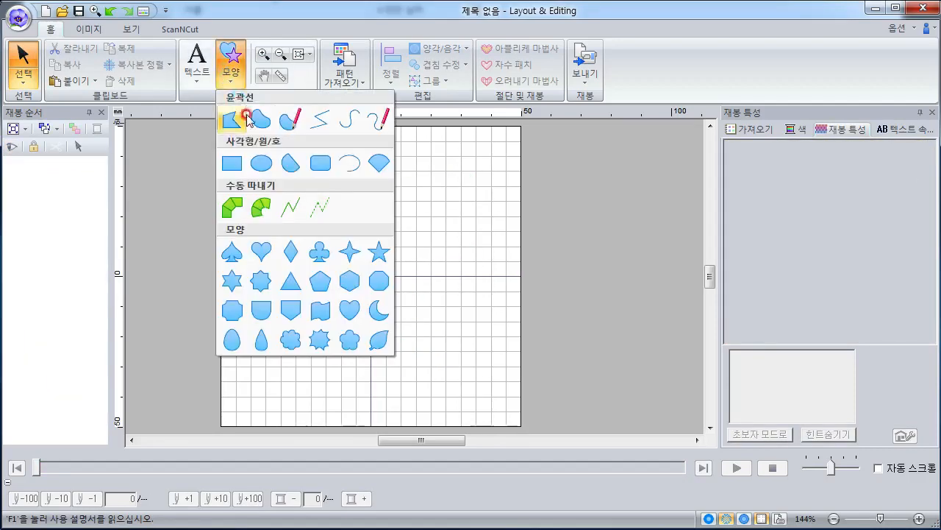
click(339, 137)
click(265, 203)
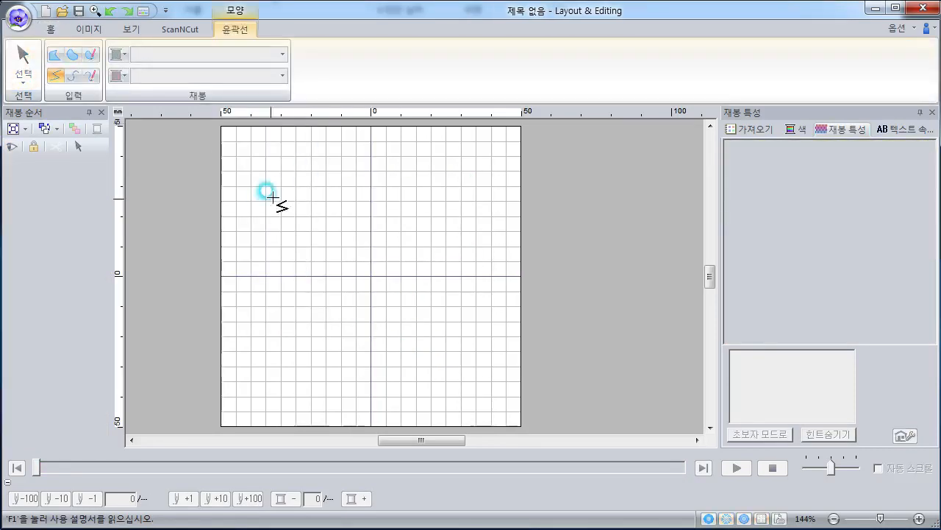
click(316, 175)
click(349, 196)
click(380, 175)
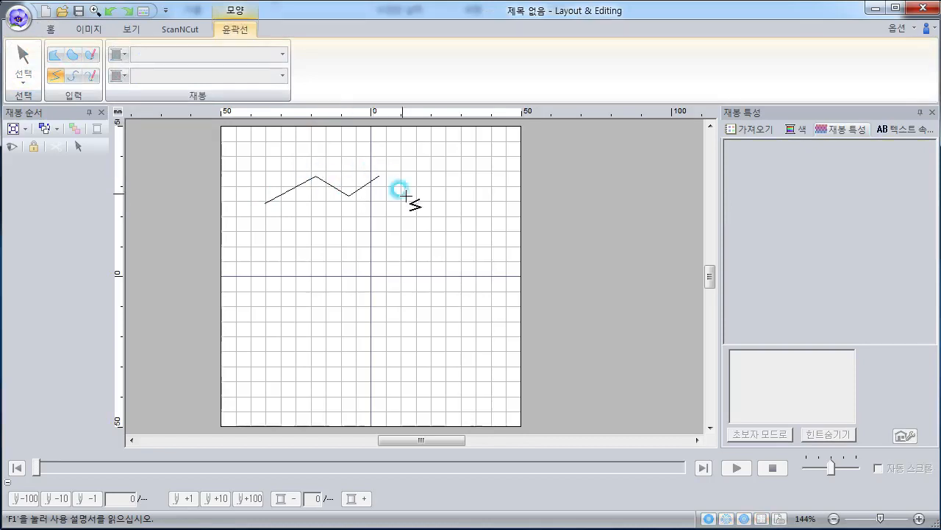
click(412, 200)
click(446, 179)
right_click(478, 209)
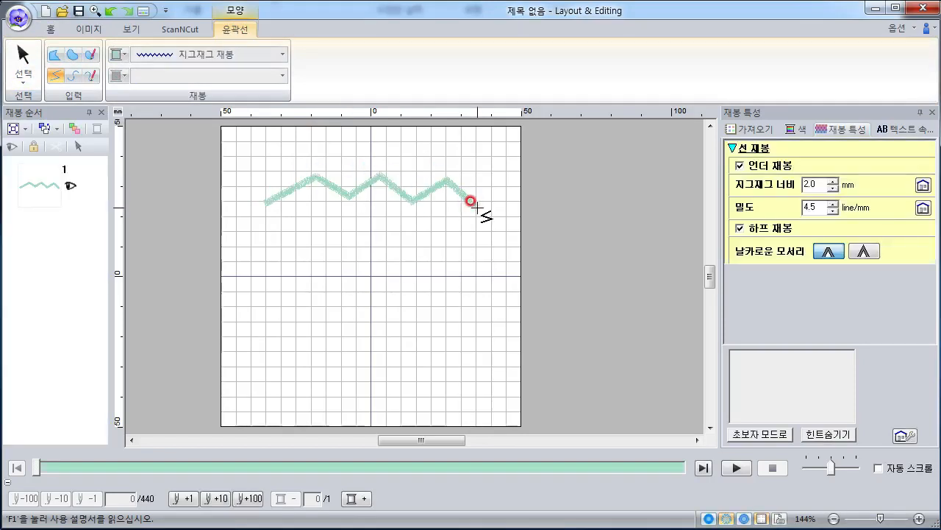
Using the point selection tool, split the zigzag line at its middle peak point
click(23, 84)
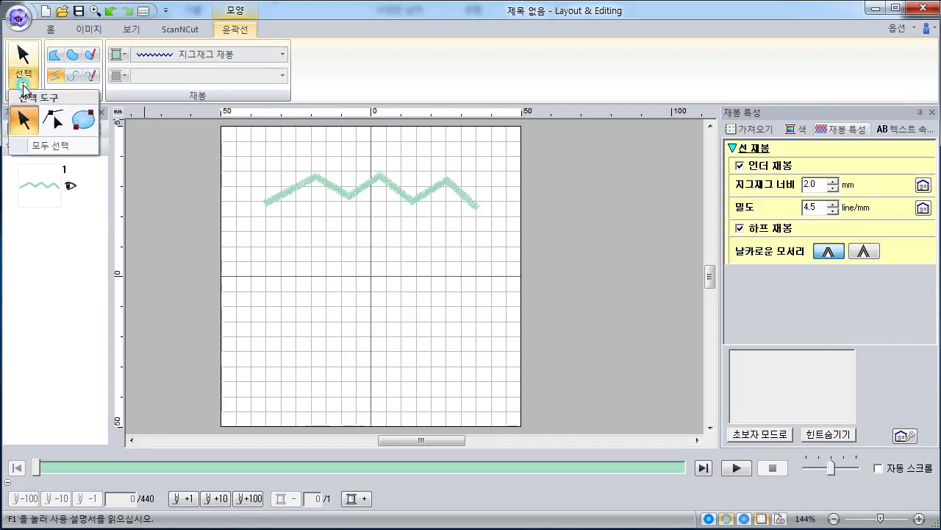
click(56, 118)
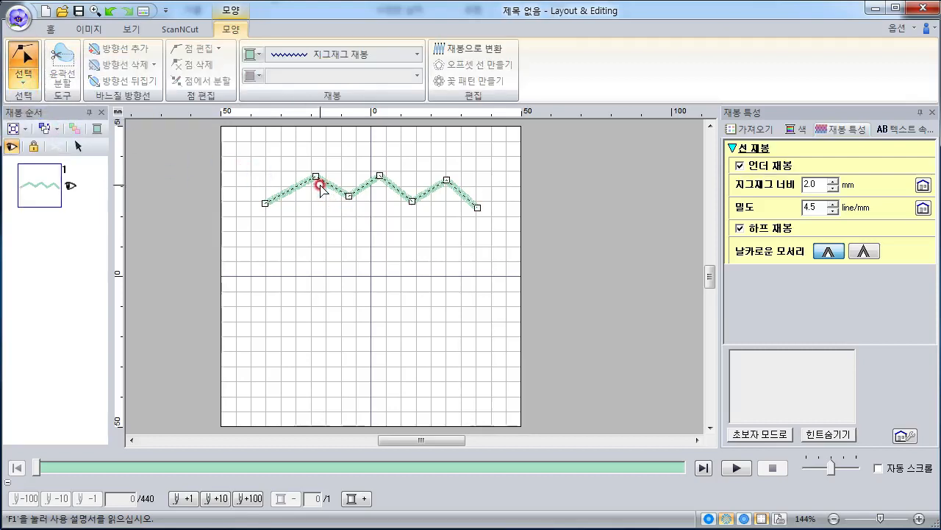
click(379, 177)
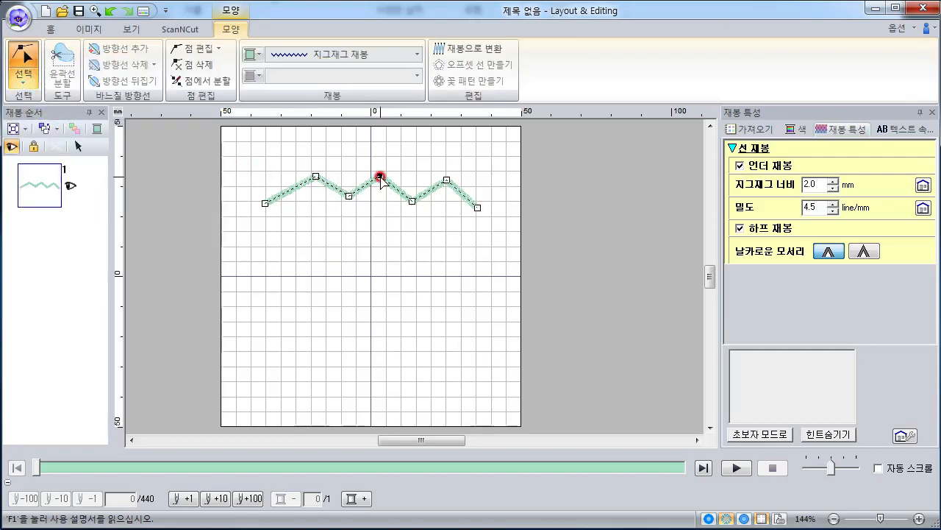
click(227, 29)
click(219, 82)
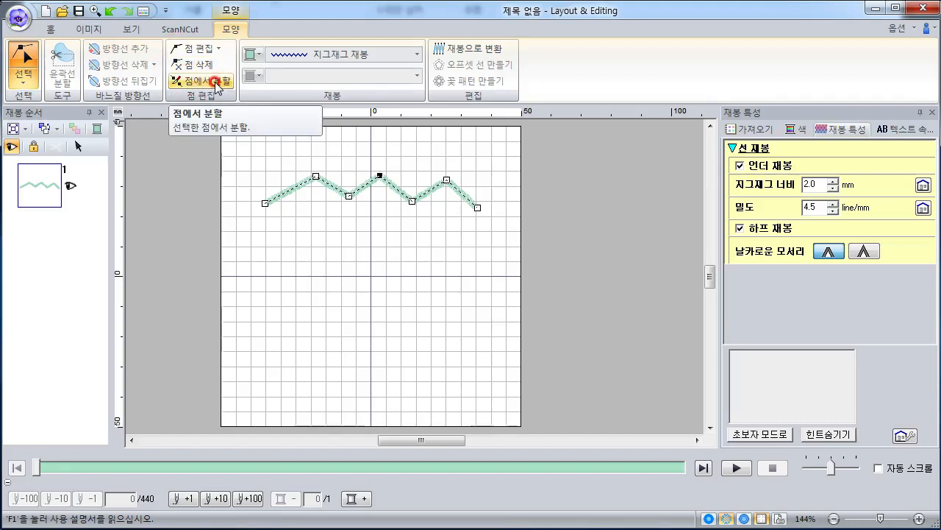
click(215, 81)
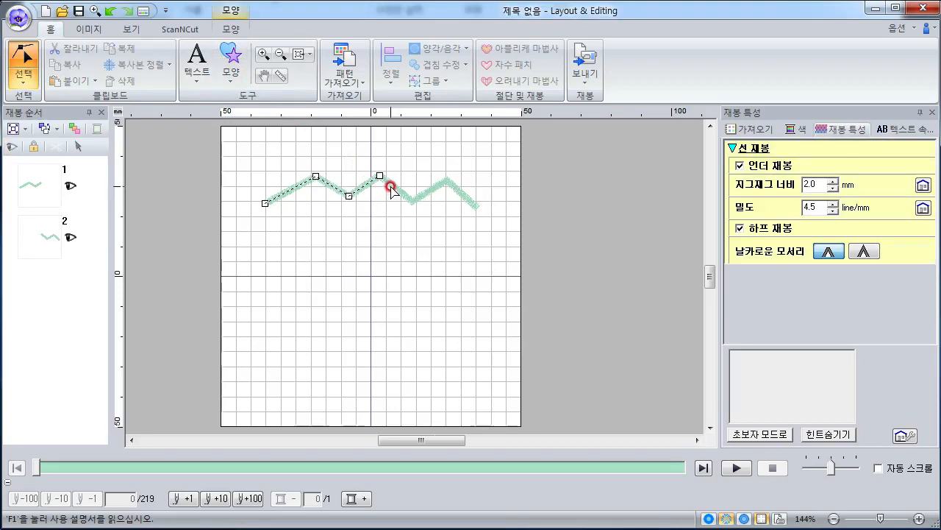
Insert a point on the descending segment of the left zigzag piece and move the whole piece slightly left, away from the right piece
click(333, 189)
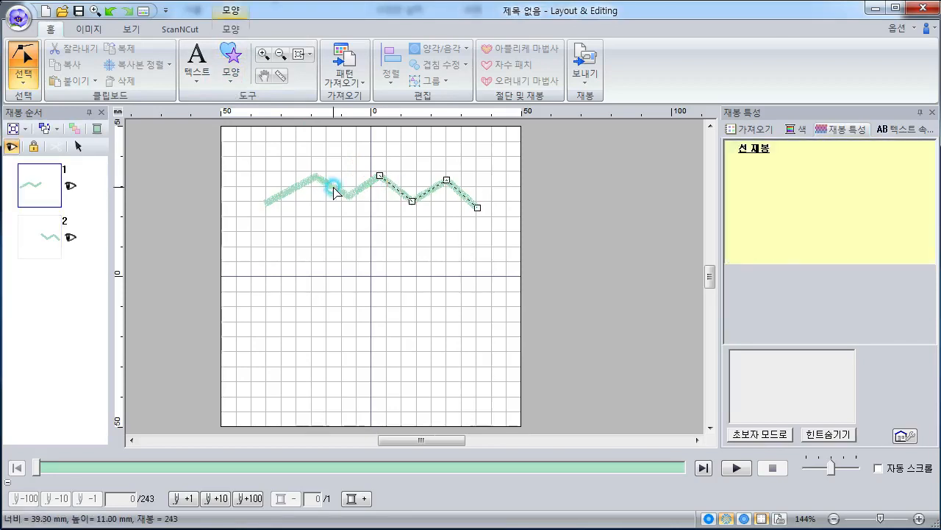
click(333, 187)
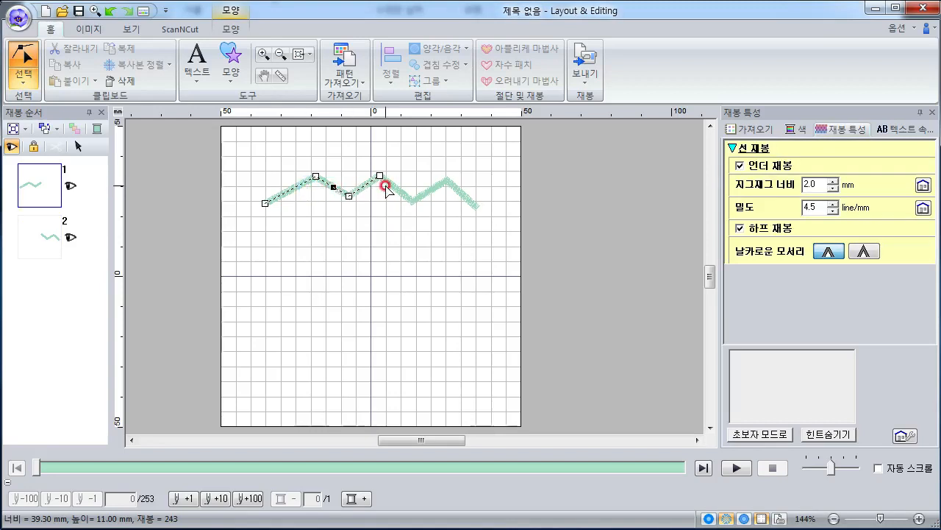
click(29, 80)
click(32, 88)
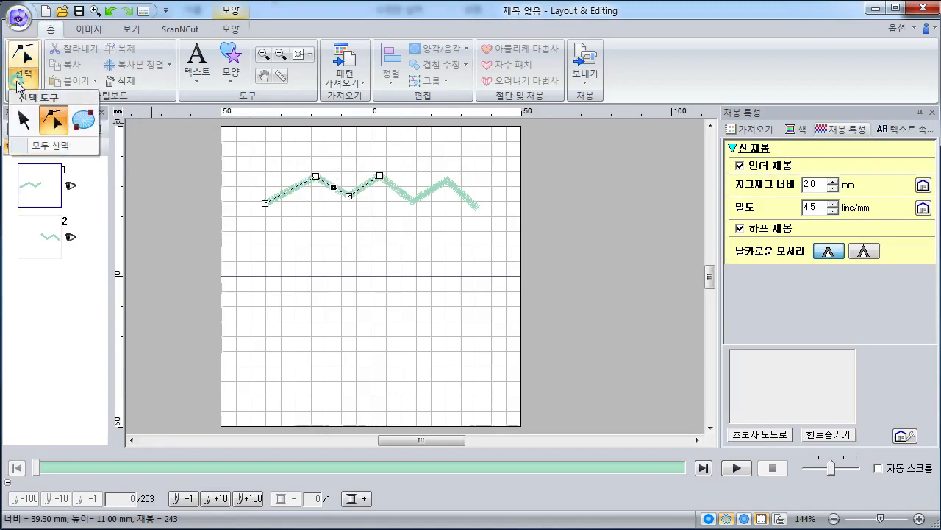
click(27, 117)
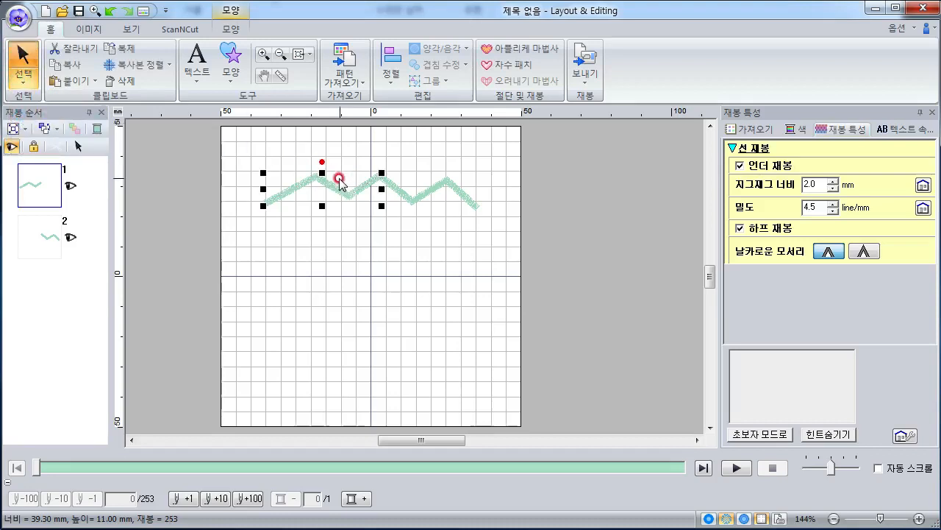
drag(324, 181, 306, 181)
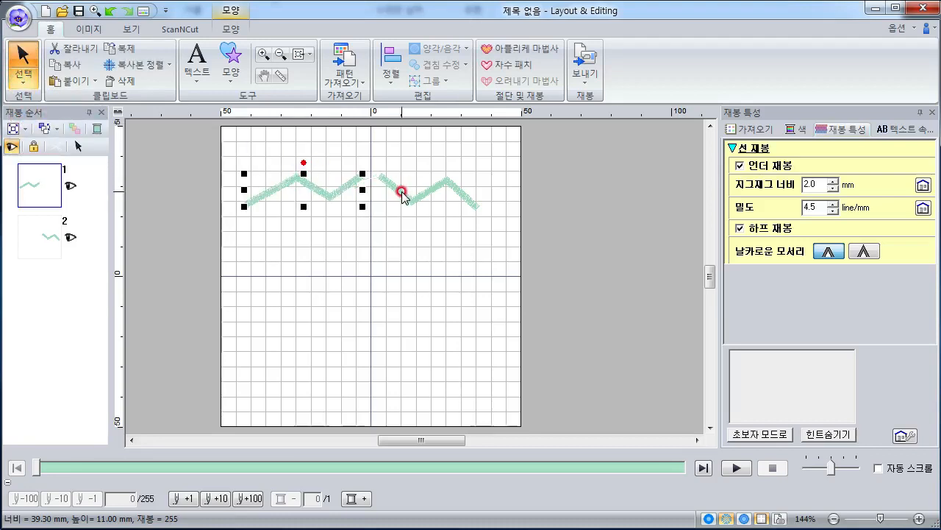
Move the right zigzag piece slightly right, away from the left piece, and clear the selection
click(399, 196)
drag(399, 196, 416, 197)
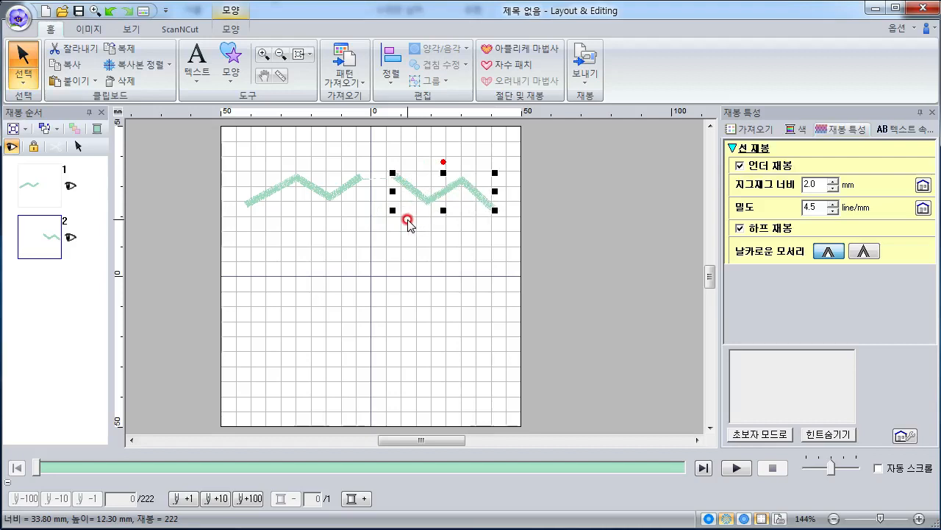
click(357, 215)
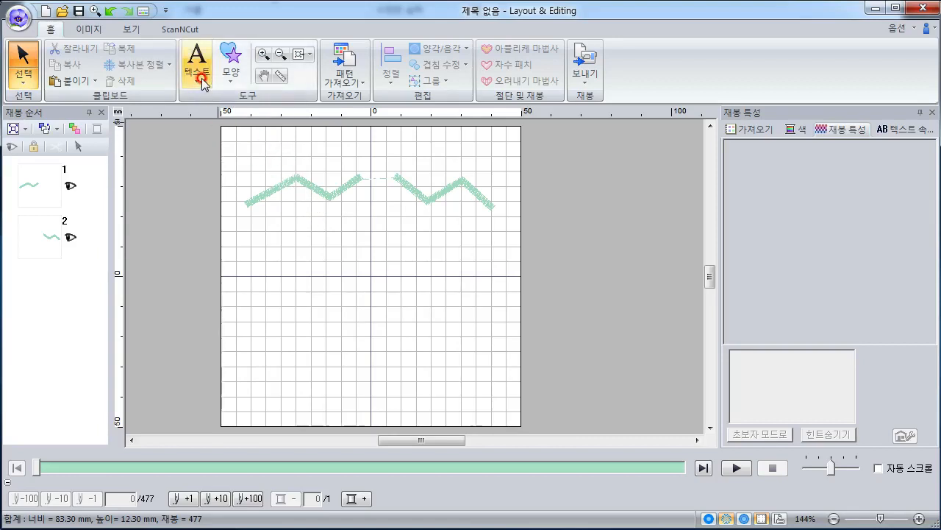
Draw an open C-shaped arc below the zigzags, based on an ellipse about 32 mm wide and 26 mm high
click(230, 78)
click(349, 163)
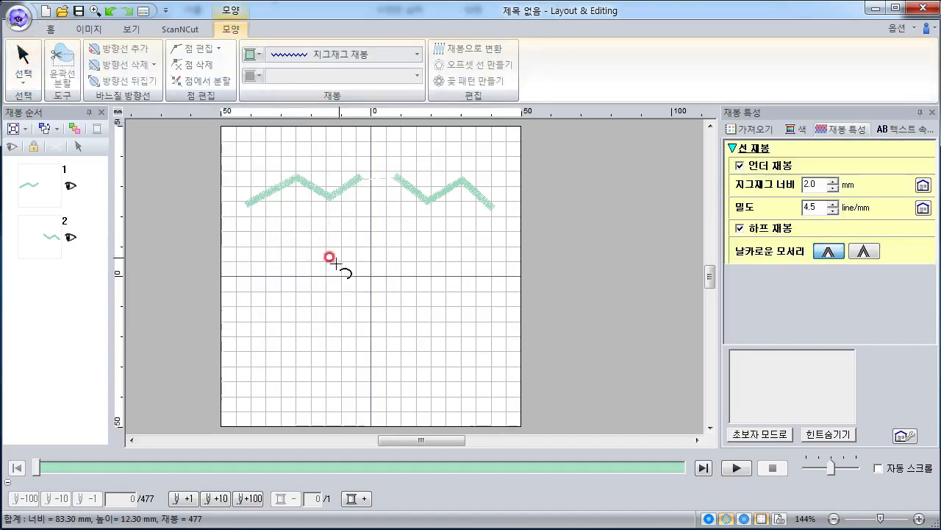
drag(312, 254, 407, 331)
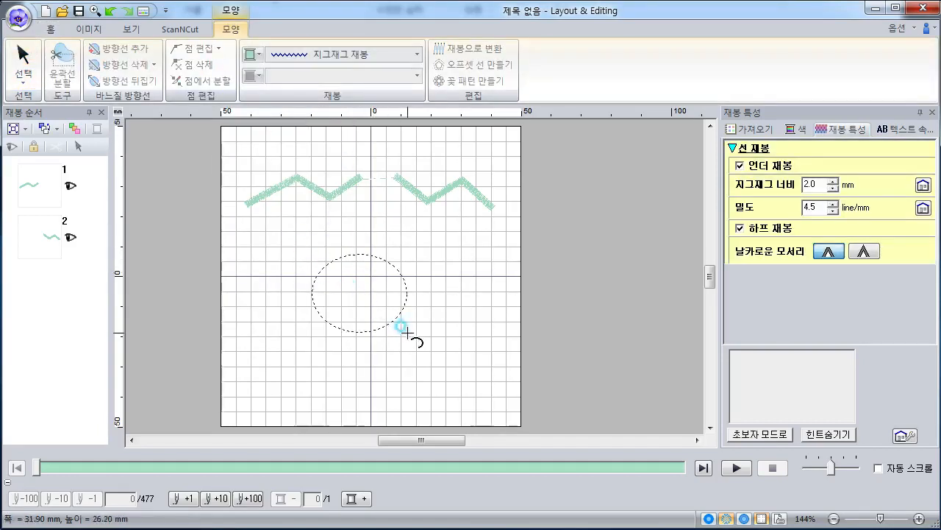
click(395, 324)
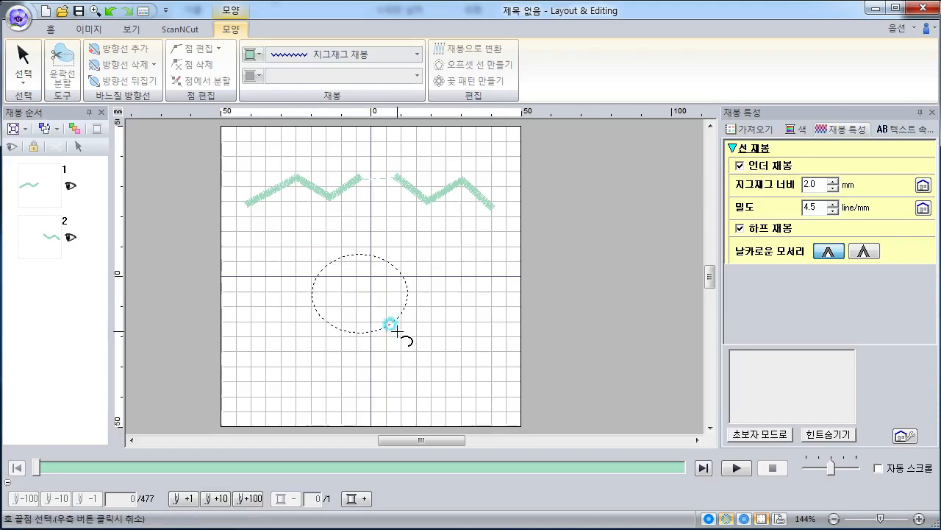
click(368, 260)
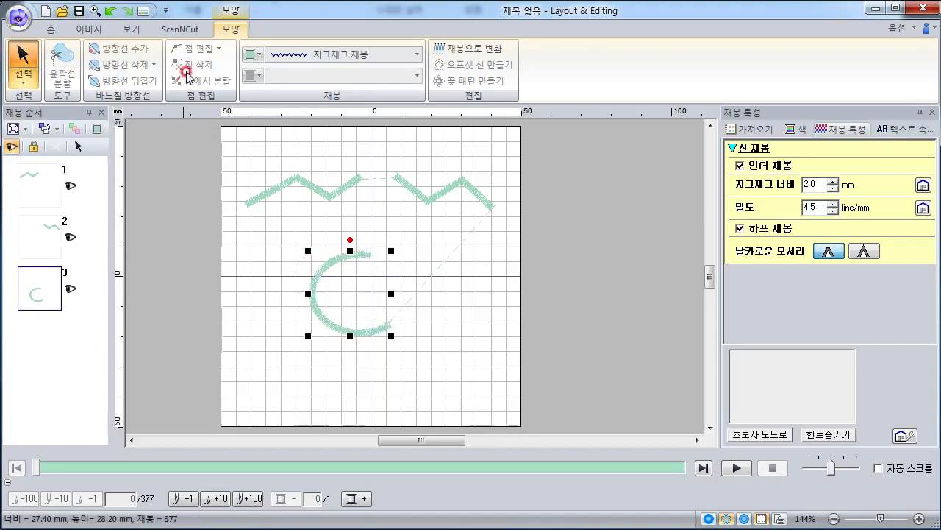
Using the point selection tool, split the arc at its leftmost point
click(24, 81)
click(56, 118)
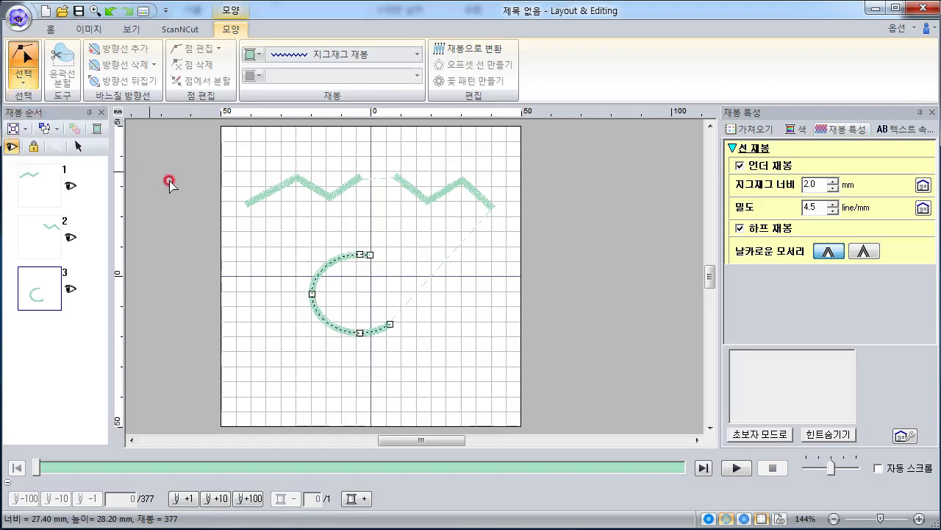
click(311, 293)
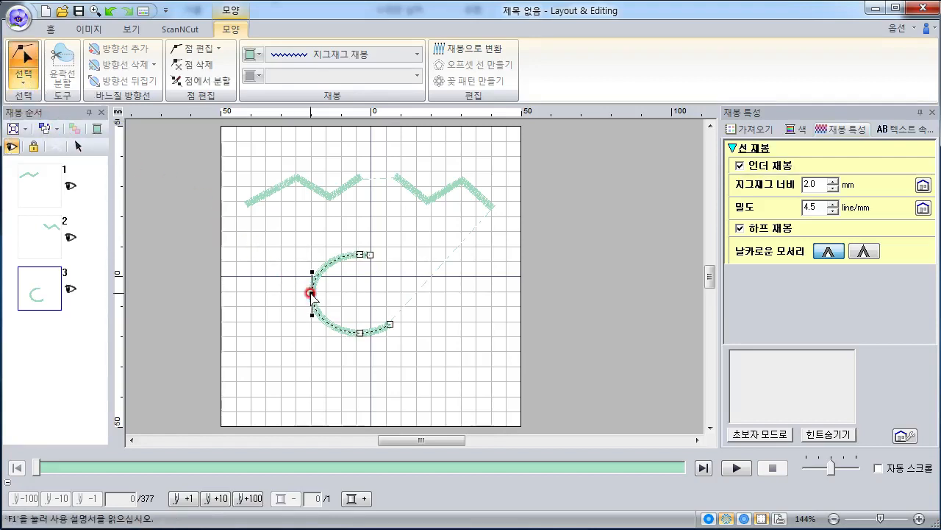
click(213, 81)
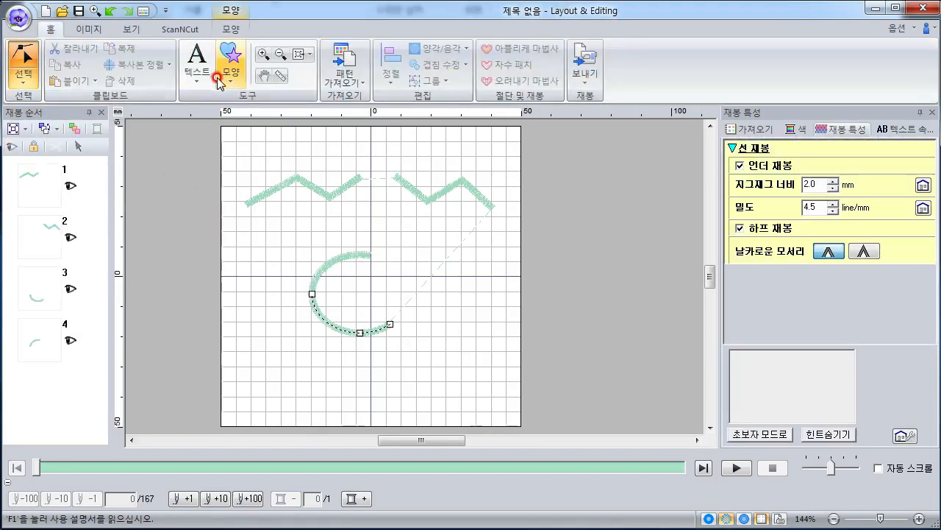
Move the lower arc piece down, away from the upper piece, and undo the move
click(24, 79)
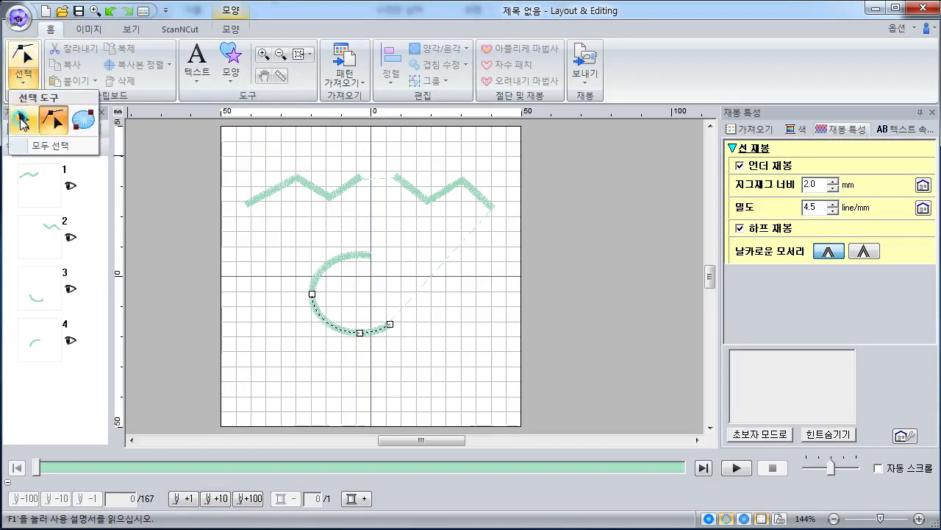
click(22, 122)
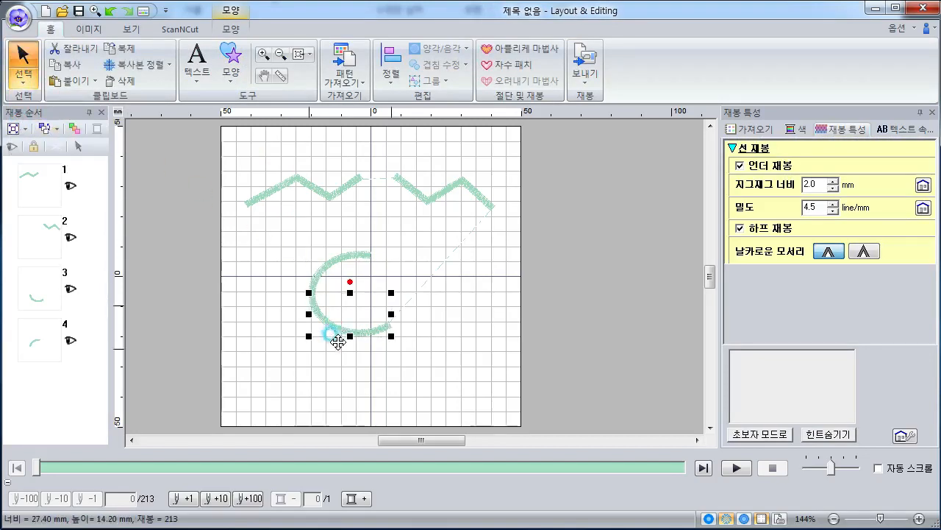
drag(337, 341, 337, 364)
click(323, 257)
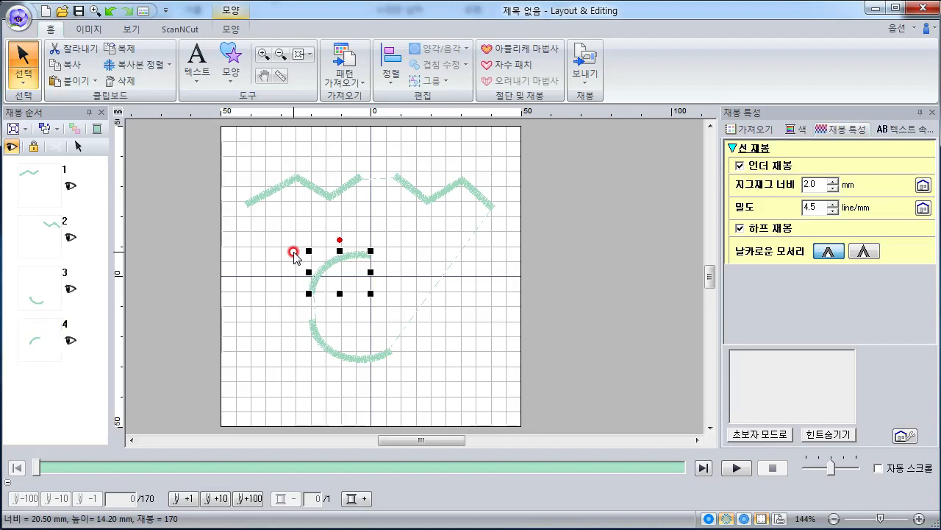
key(ctrl+z)
Using the point selection tool, rejoin the two arc pieces at their shared leftmost point
click(32, 76)
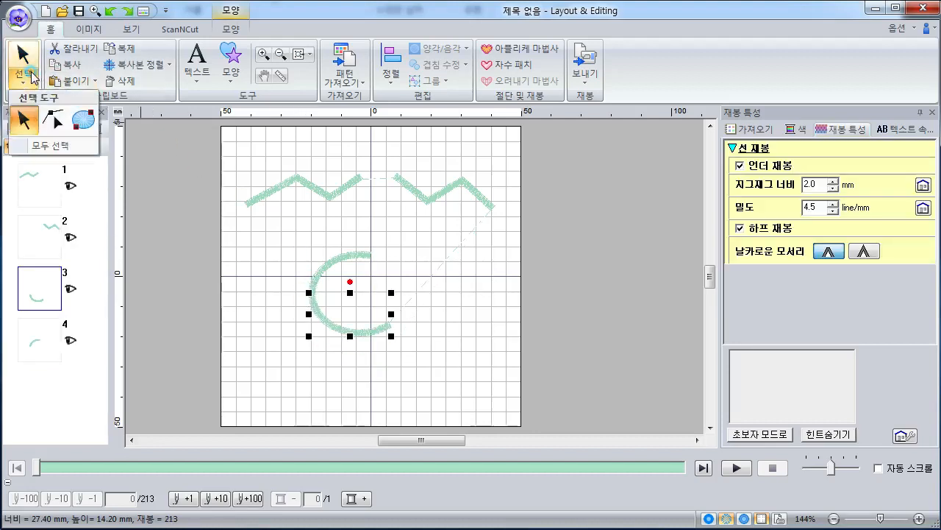
click(53, 118)
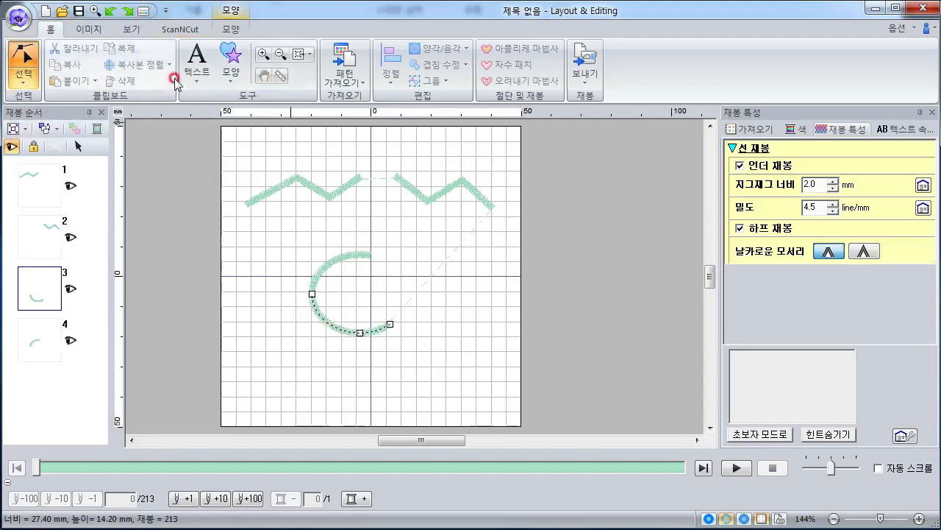
click(313, 294)
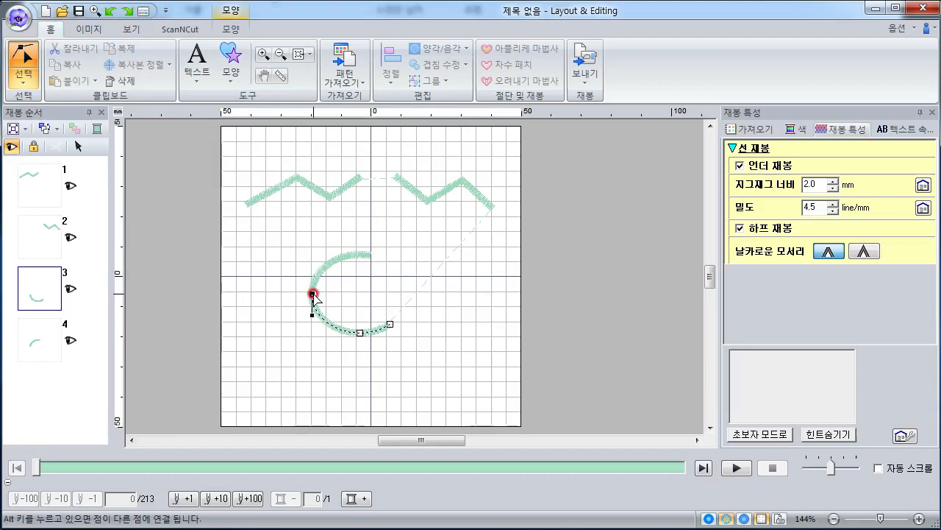
alt+click(312, 294)
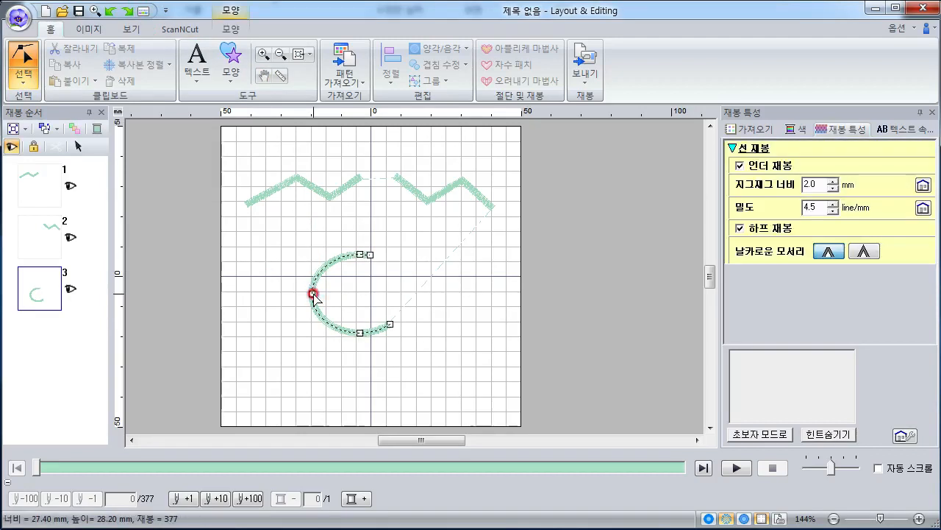
Split the arc at its leftmost point again and move the upper piece's end point up and outward to the left
right_click(312, 294)
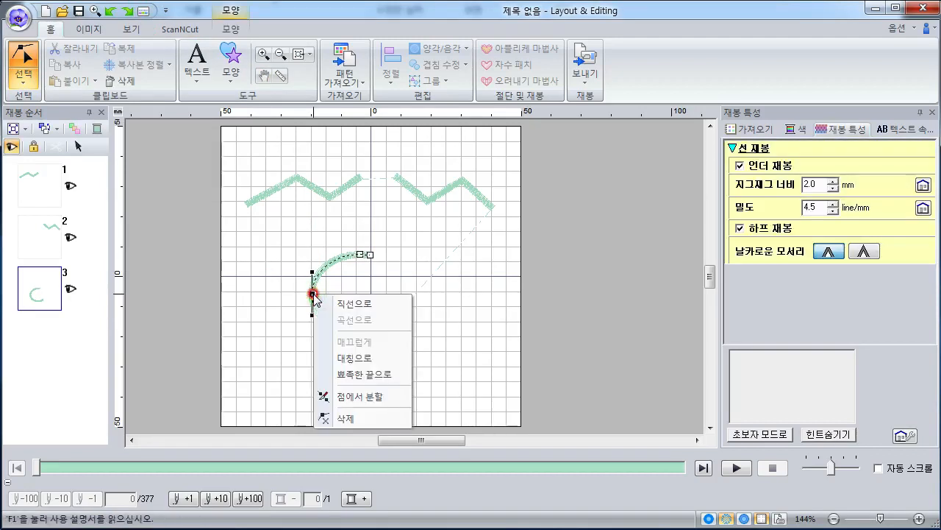
click(363, 397)
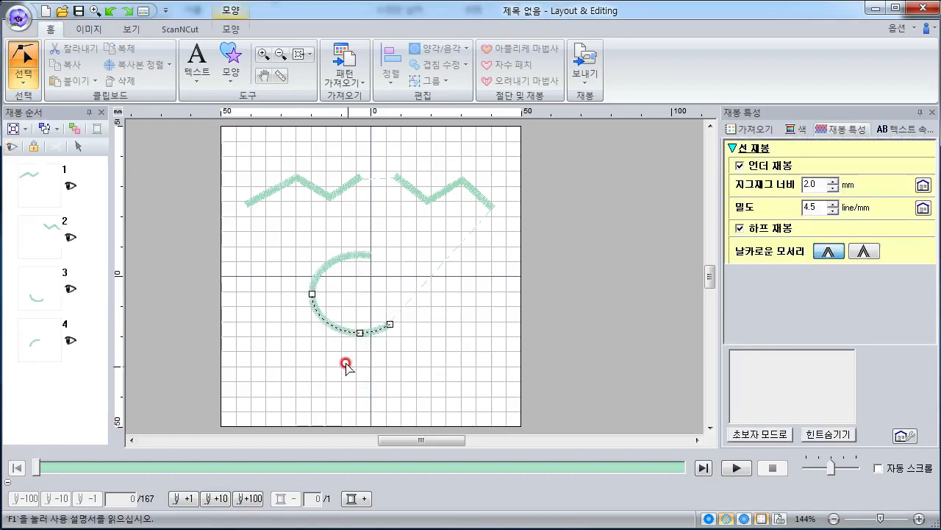
click(317, 277)
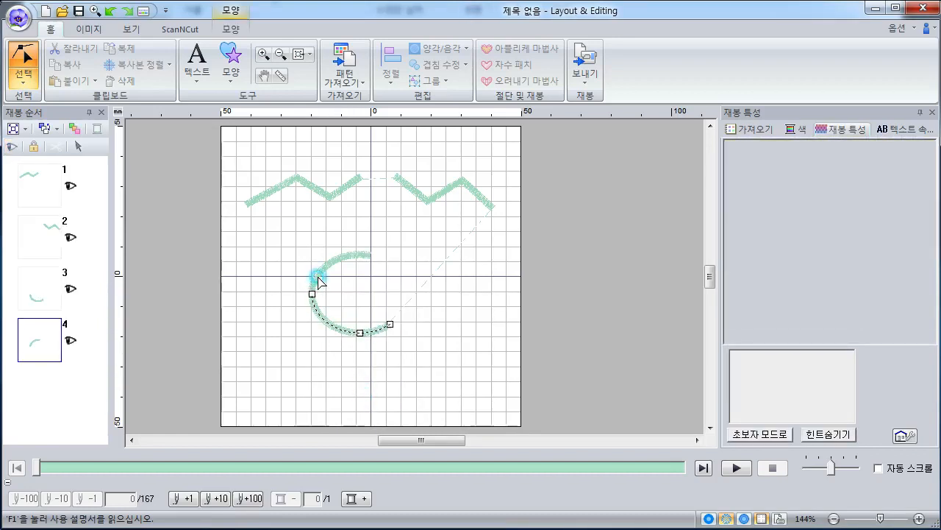
click(314, 291)
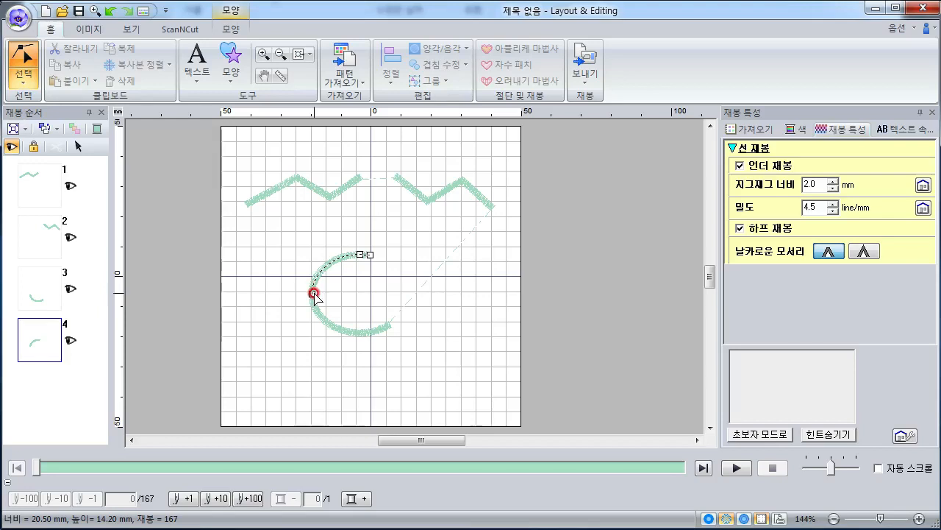
drag(314, 293, 285, 274)
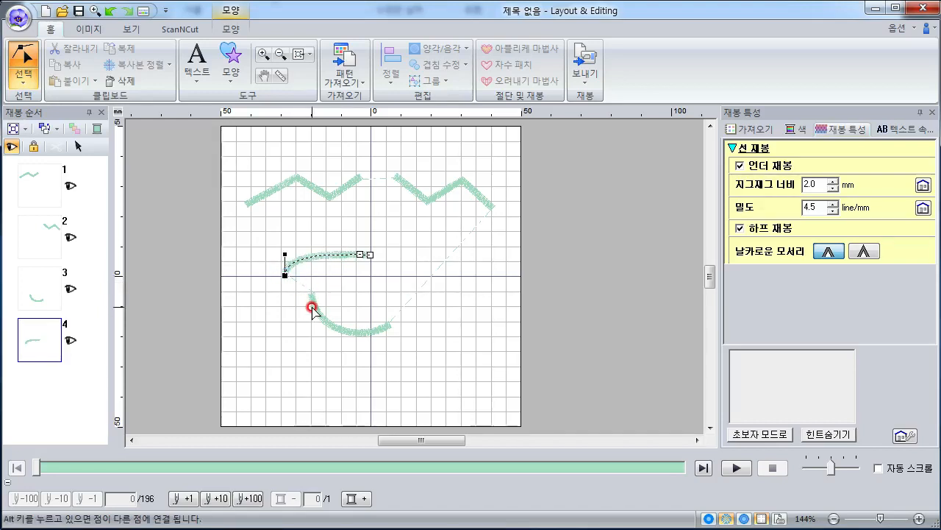
Delete all shapes and draw a filled rectangle about 50 mm wide and 39 mm high near the page centre
key(ctrl+a)
key(Delete)
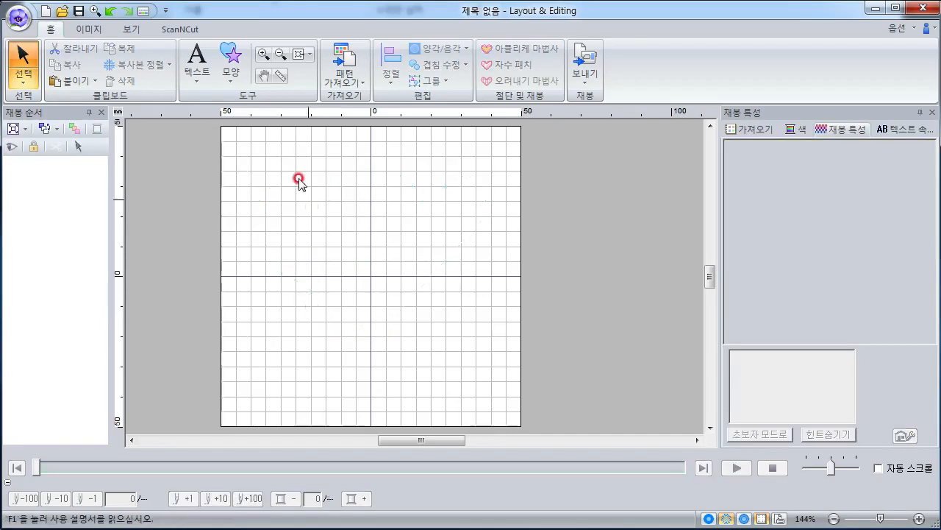
click(231, 65)
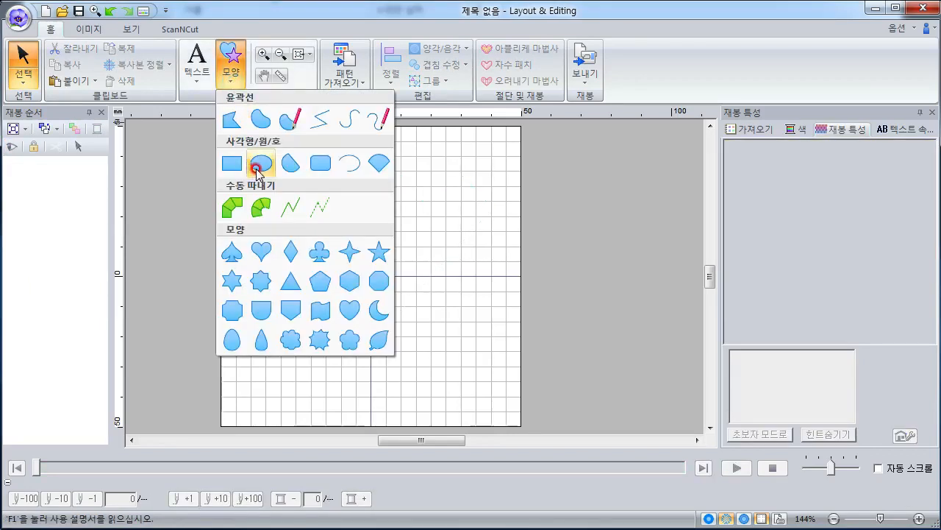
click(234, 163)
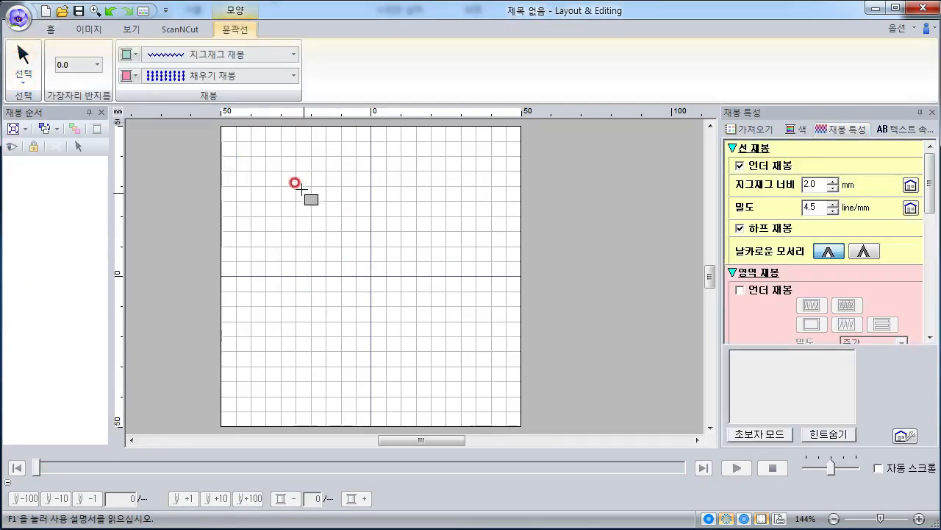
drag(300, 187, 449, 300)
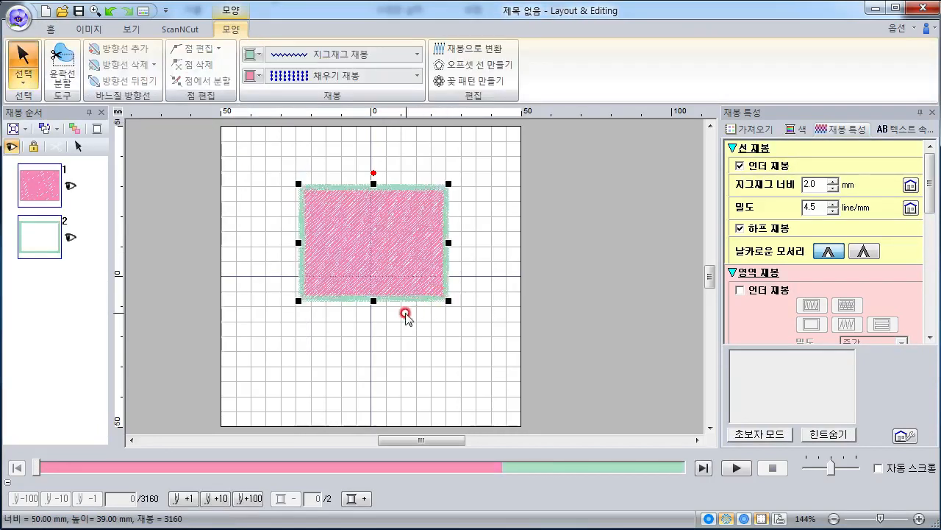
Using the point selection tool, insert a point midway along the rectangle's bottom edge and split the outline there
click(17, 82)
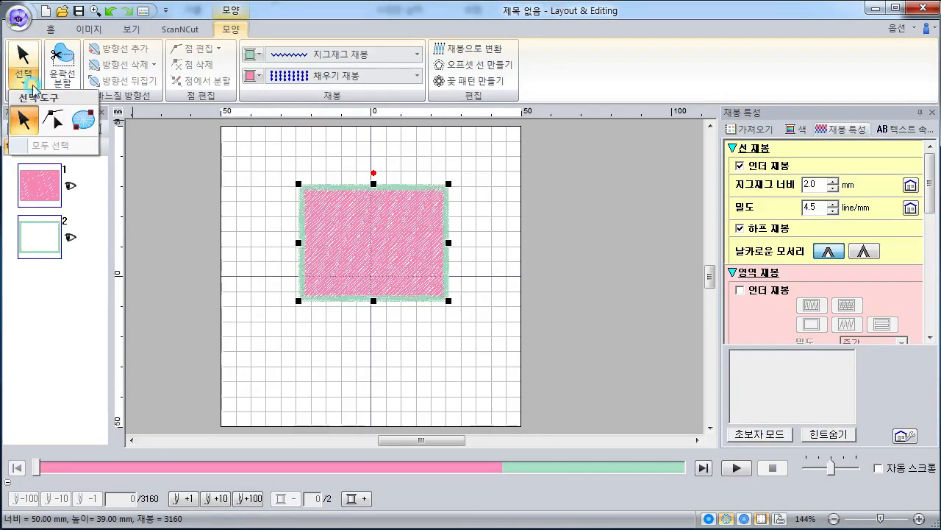
click(59, 121)
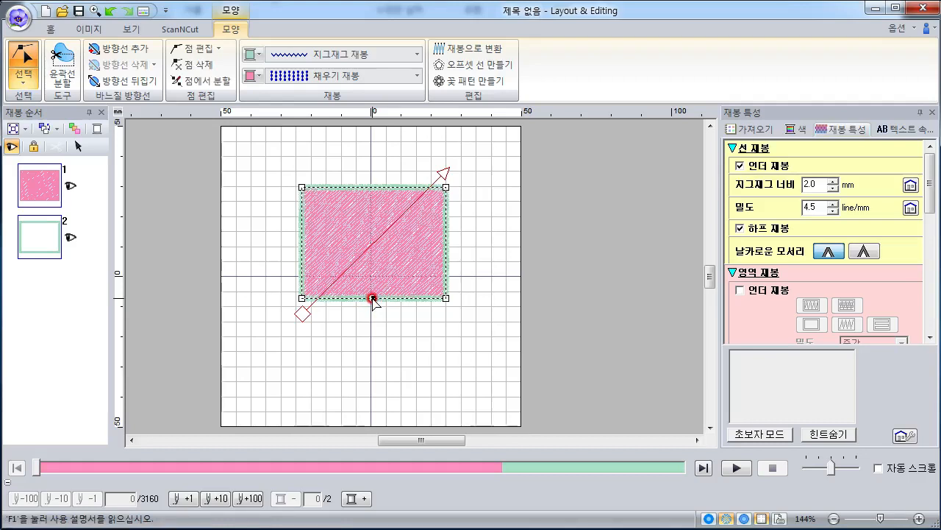
right_click(372, 298)
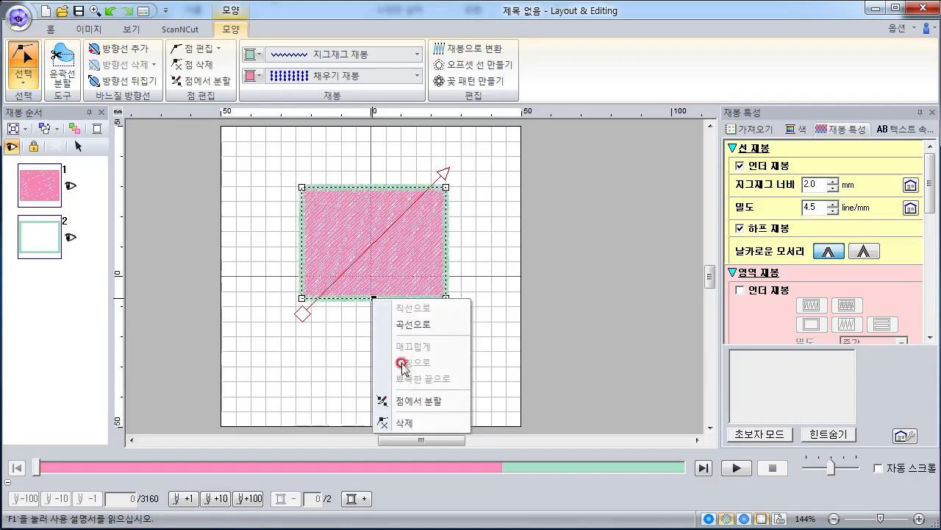
click(413, 397)
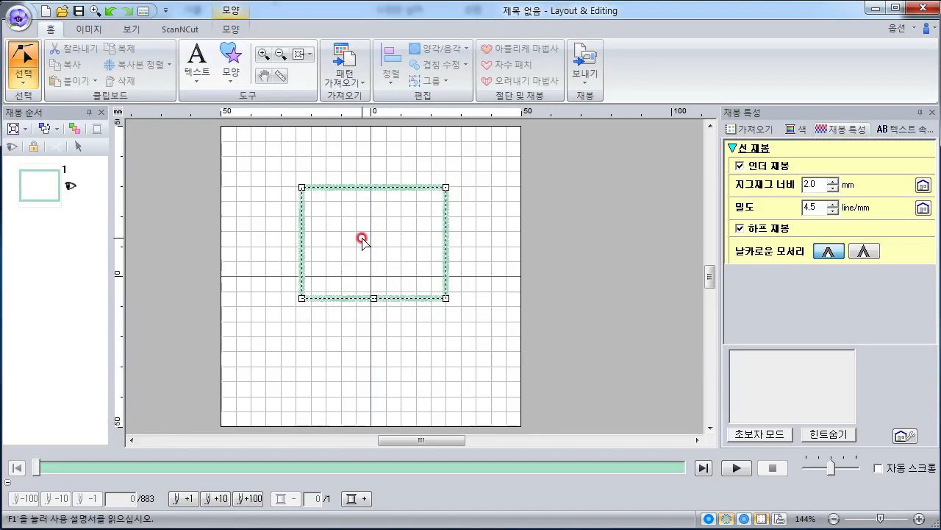
Pull the two split end points of the rectangle's bottom edge apart, one downward and the other upward
scroll(374, 298, up, 2)
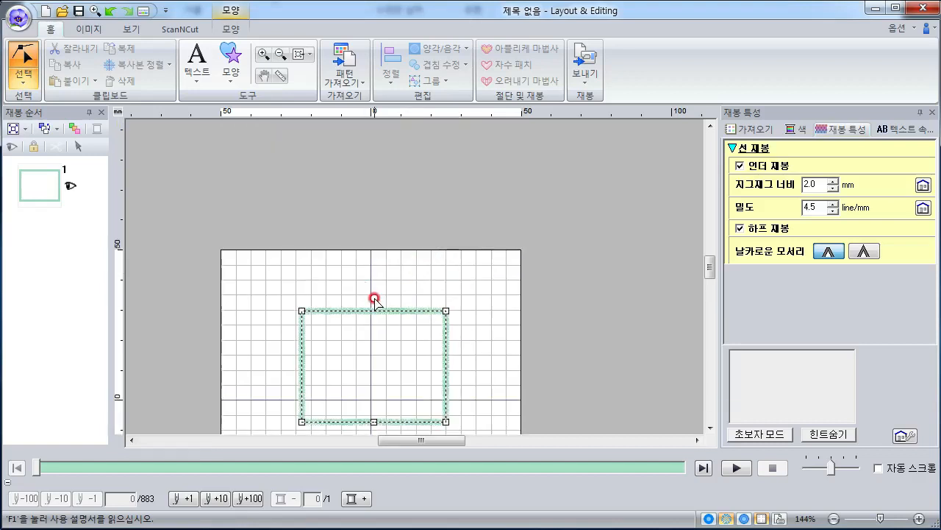
scroll(376, 312, down, 2)
scroll(378, 323, up, 2)
scroll(412, 264, down, 2)
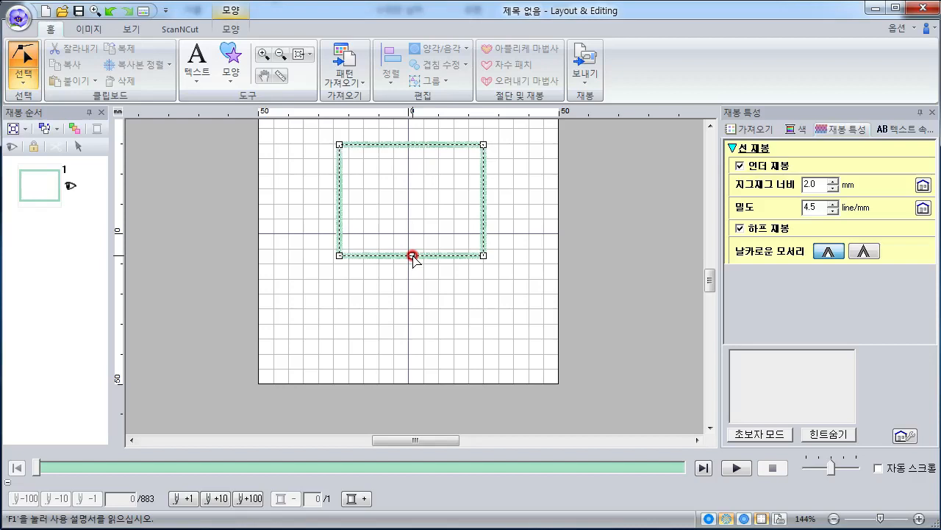
click(412, 257)
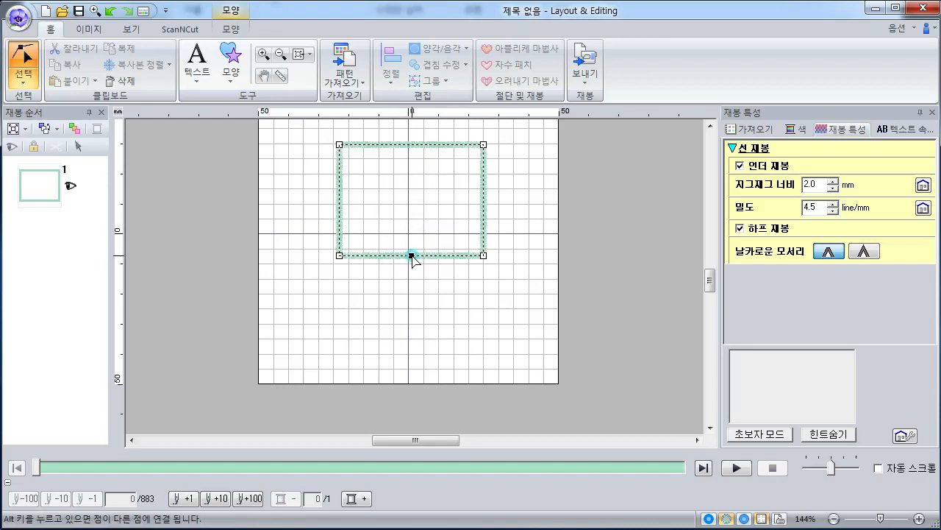
mouse_move(411, 256)
mouse_down()
mouse_move(403, 278)
mouse_move(413, 239)
mouse_up()
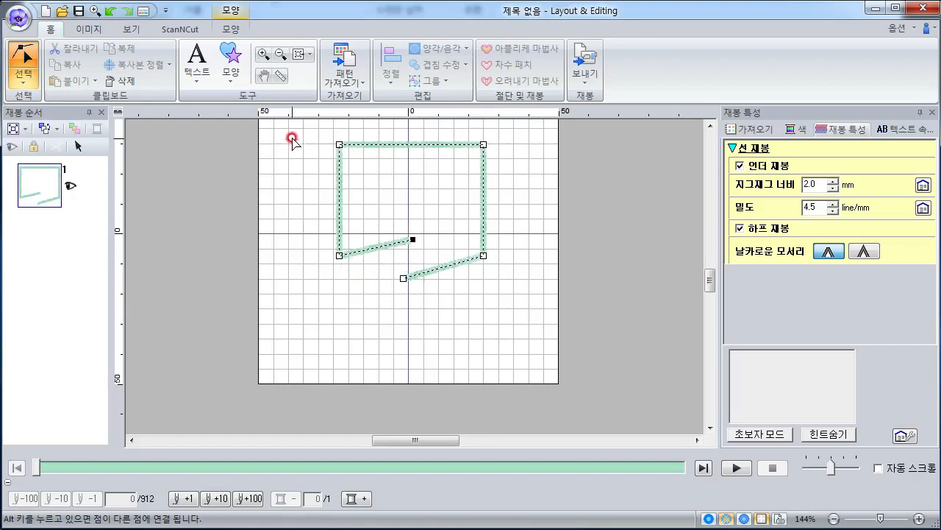
Delete the split rectangle and draw a filled five-pointed star about 34 mm wide and 38 mm high near the page centre
drag(293, 138, 523, 303)
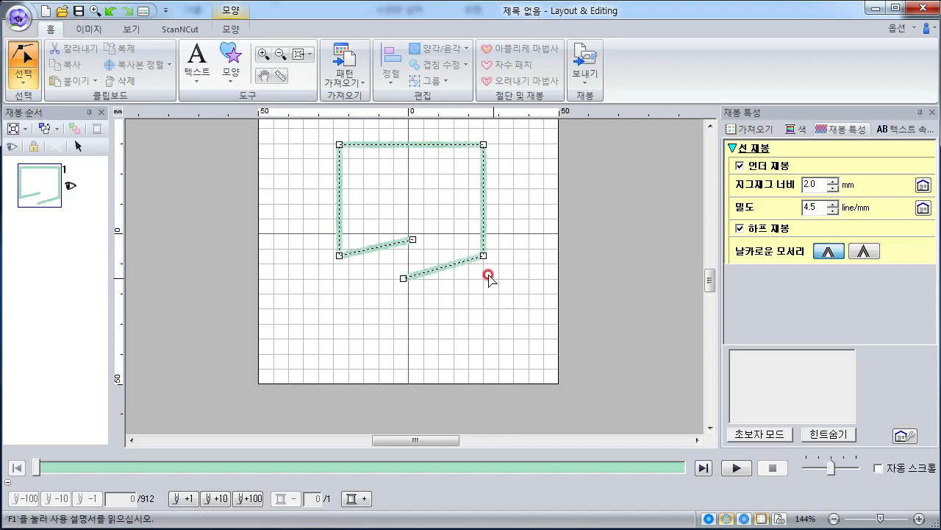
click(23, 70)
click(23, 74)
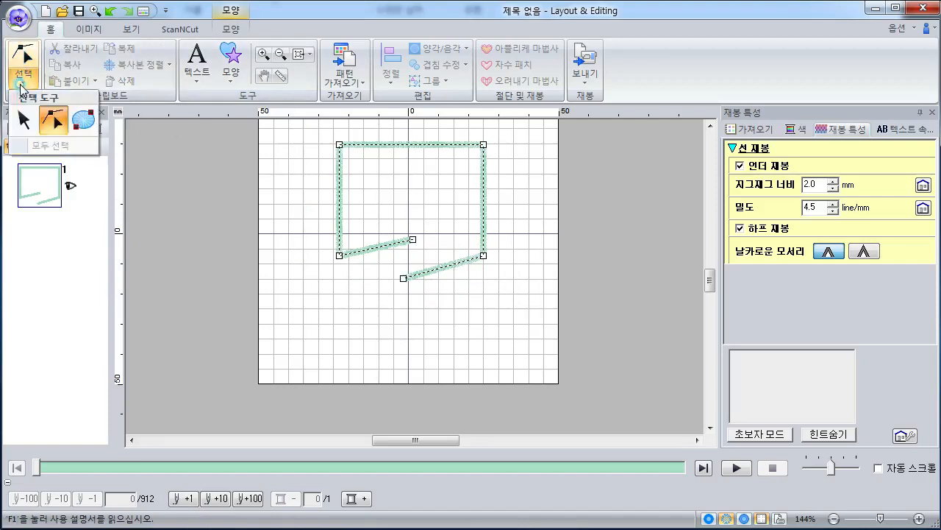
click(22, 118)
key(Delete)
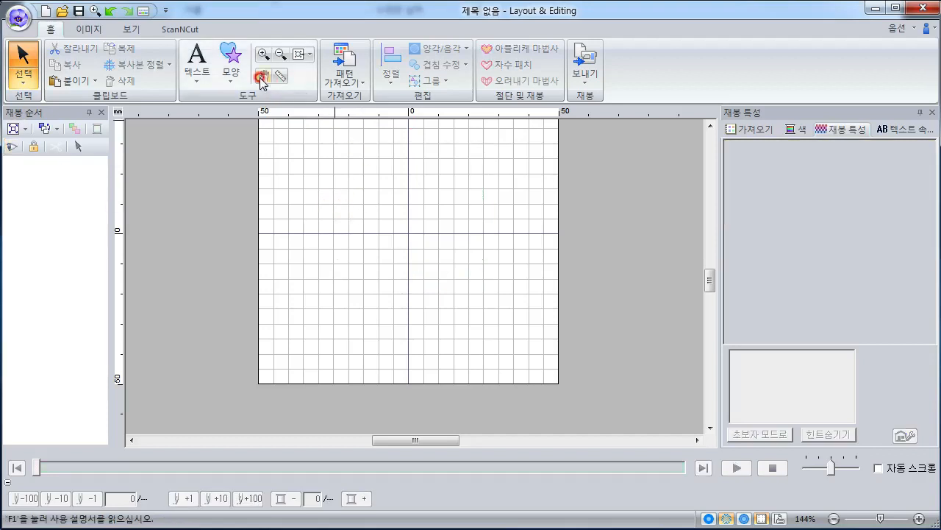
click(230, 61)
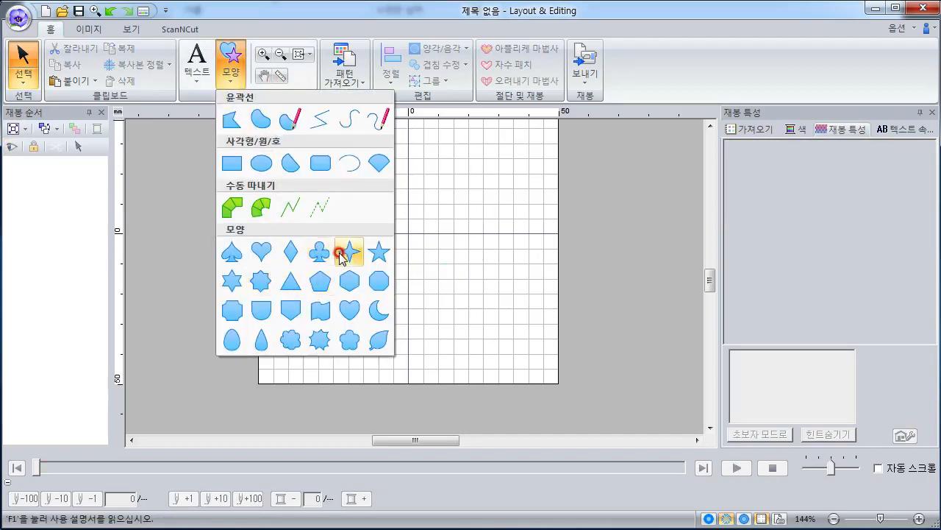
click(377, 252)
drag(360, 172, 446, 269)
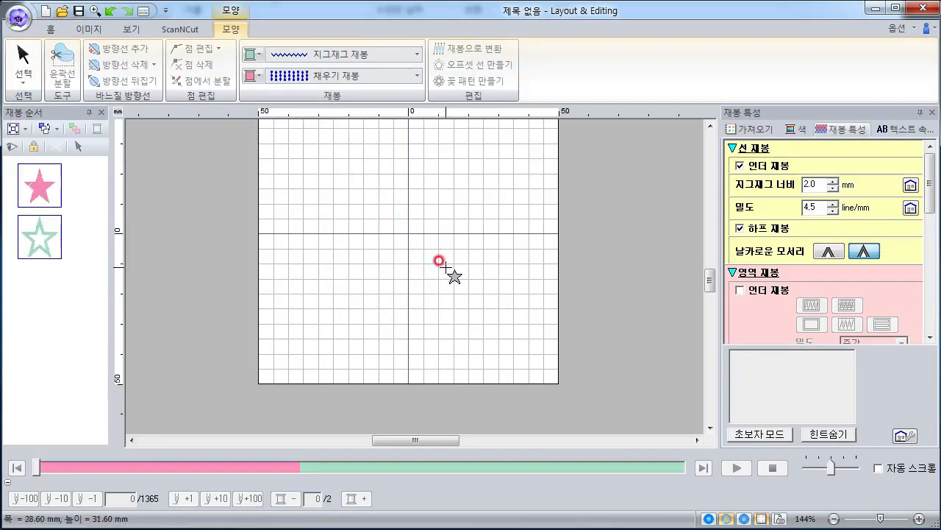
Using the point selection tool, split the star's outline at its left tip and pull the two ends apart, one downward and one upward
click(22, 78)
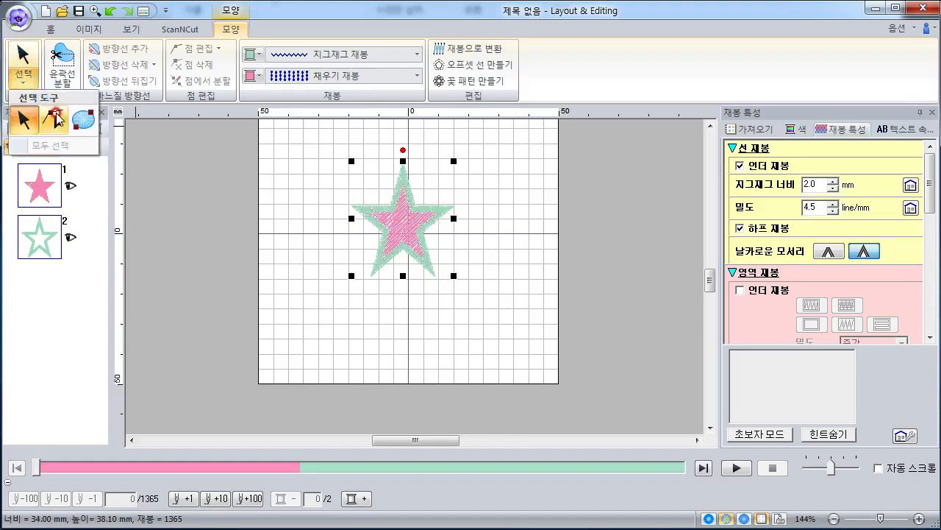
click(55, 119)
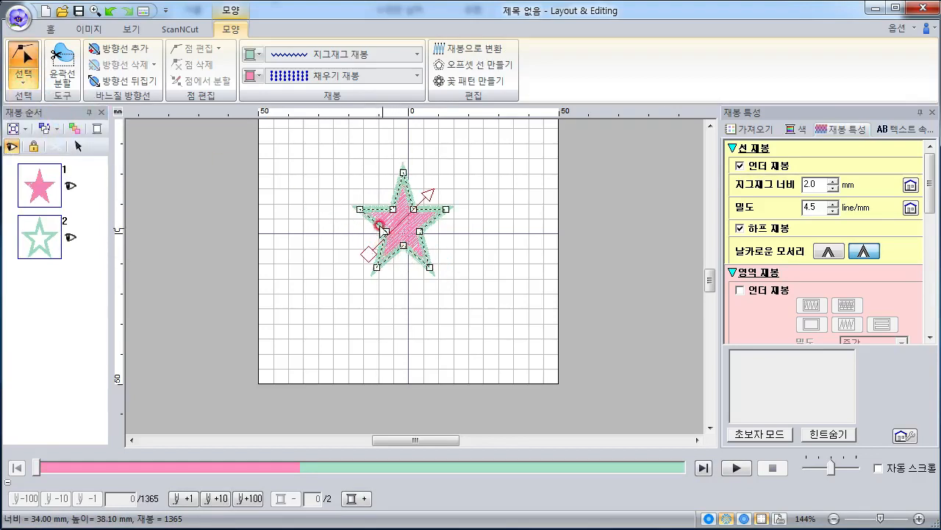
click(360, 210)
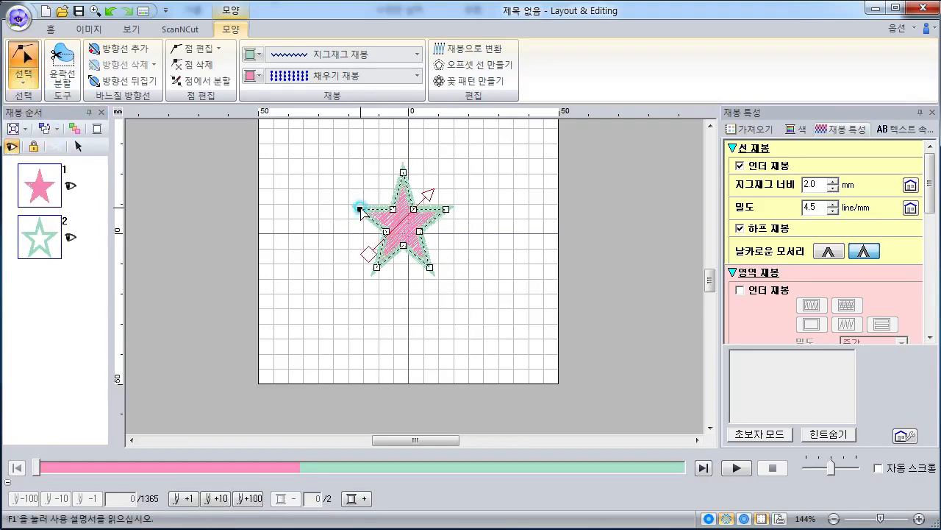
click(212, 81)
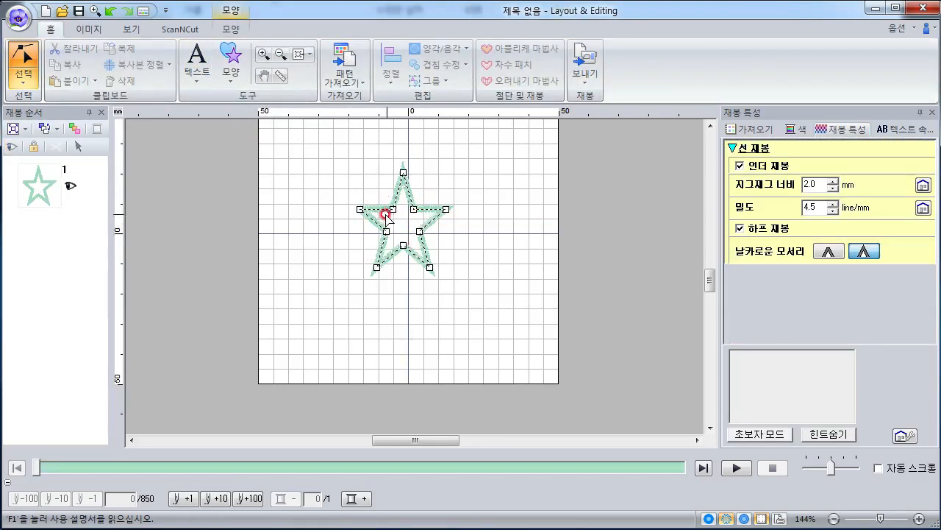
click(360, 209)
mouse_move(360, 209)
mouse_down()
mouse_move(353, 215)
mouse_move(363, 191)
mouse_up()
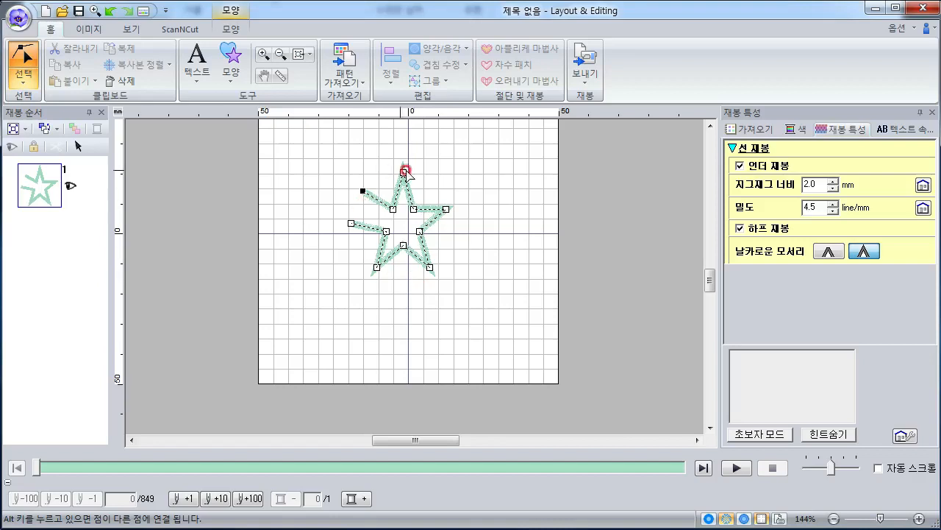
Reconnect the star's outline by joining its upper open end point to the lower one, then deselect the star
click(363, 203)
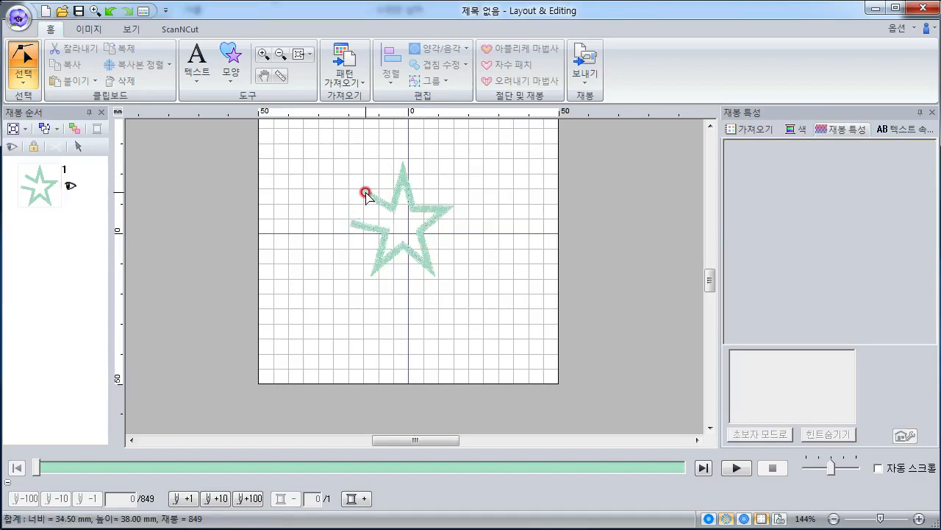
click(365, 193)
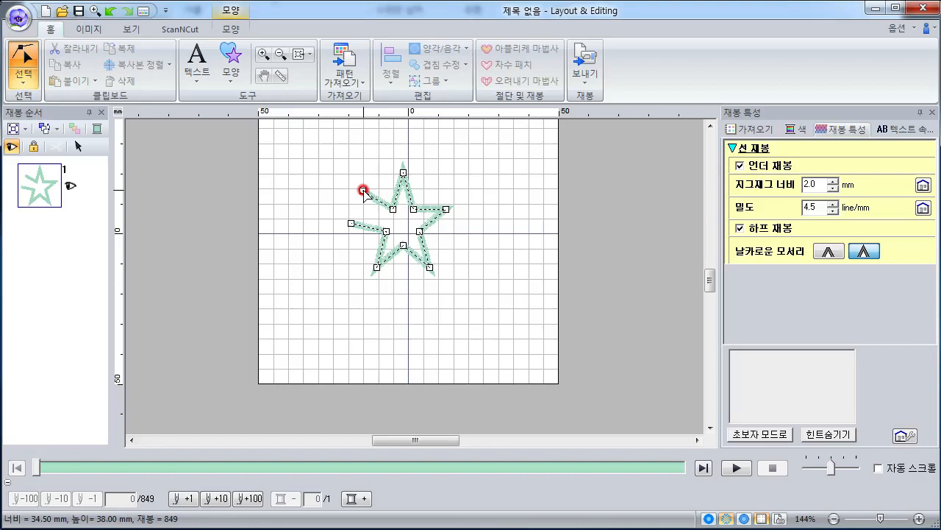
click(363, 191)
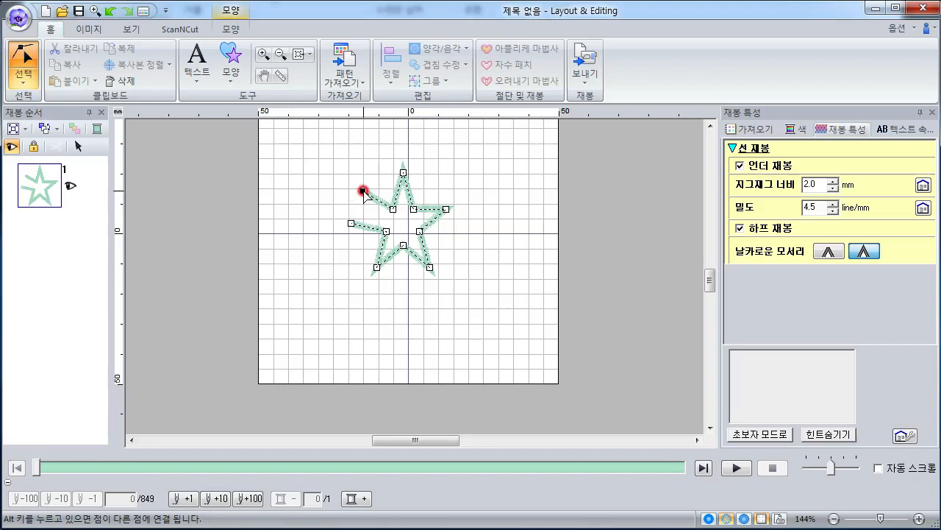
key(alt)
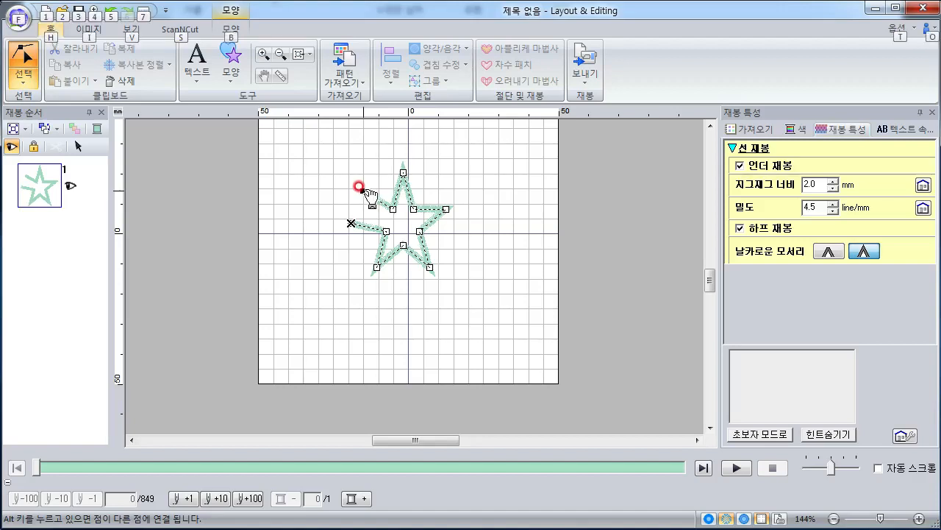
mouse_move(365, 189)
mouse_down()
mouse_move(367, 210)
mouse_move(350, 222)
mouse_move(365, 191)
mouse_move(357, 219)
mouse_move(348, 220)
mouse_up()
key(alt)
key(alt)
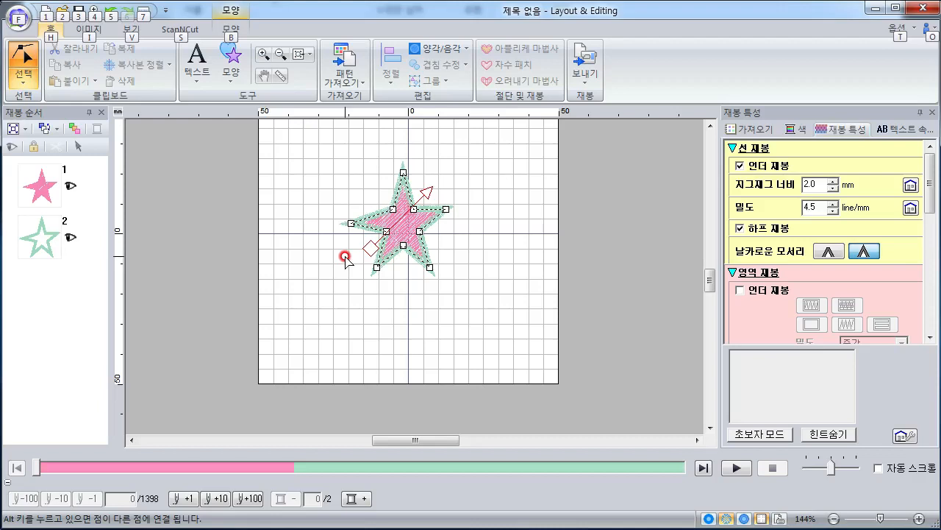
drag(404, 244, 407, 243)
click(335, 280)
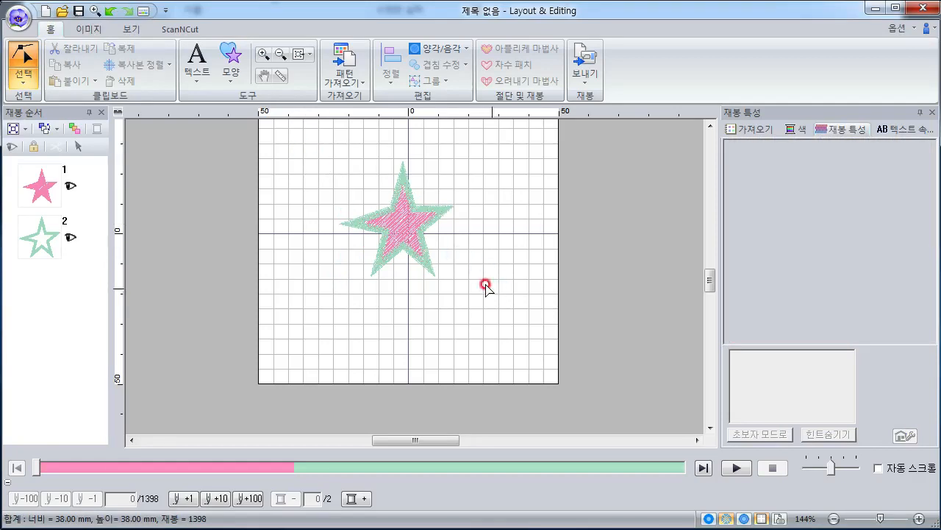
Delete the star from the page
click(385, 218)
click(24, 76)
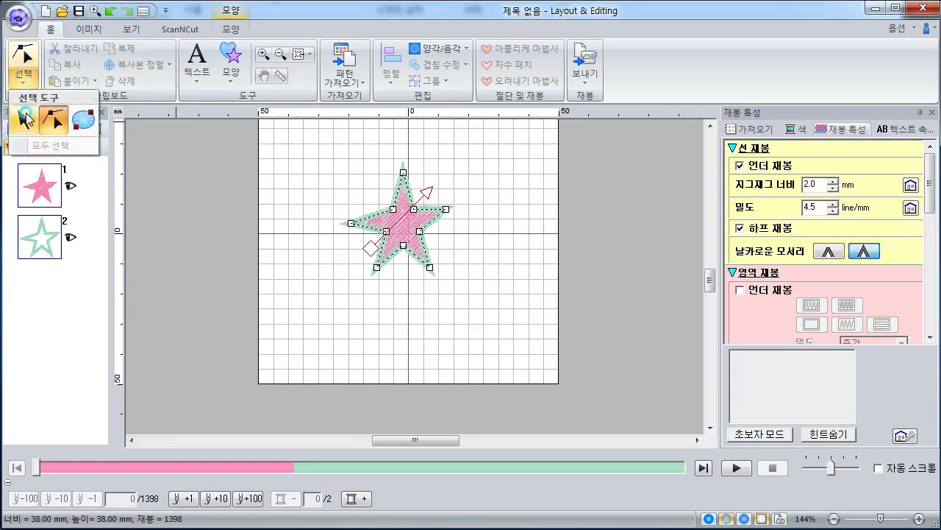
click(23, 119)
key(Delete)
click(243, 75)
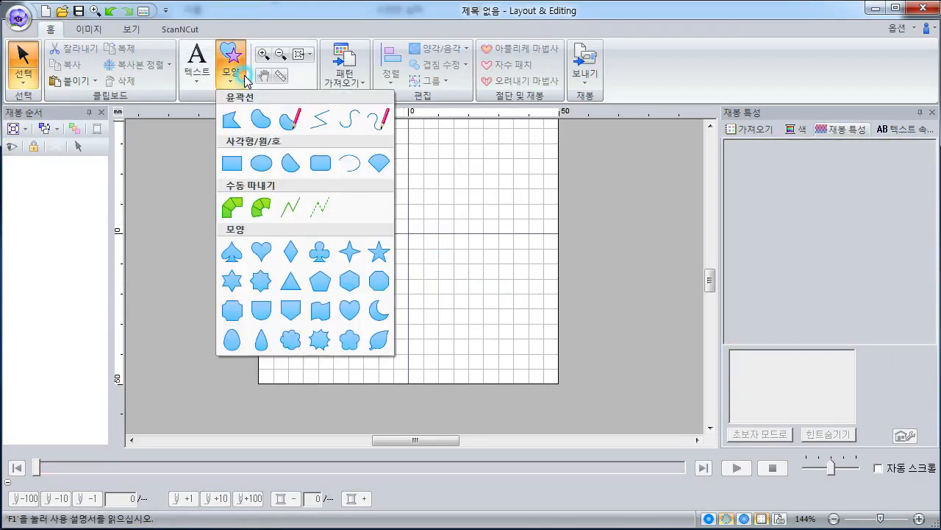
click(264, 163)
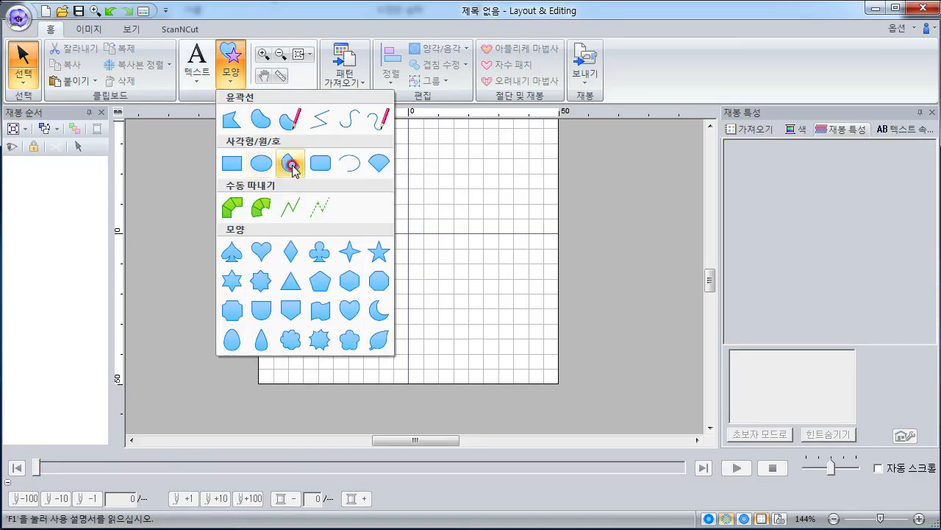
click(232, 120)
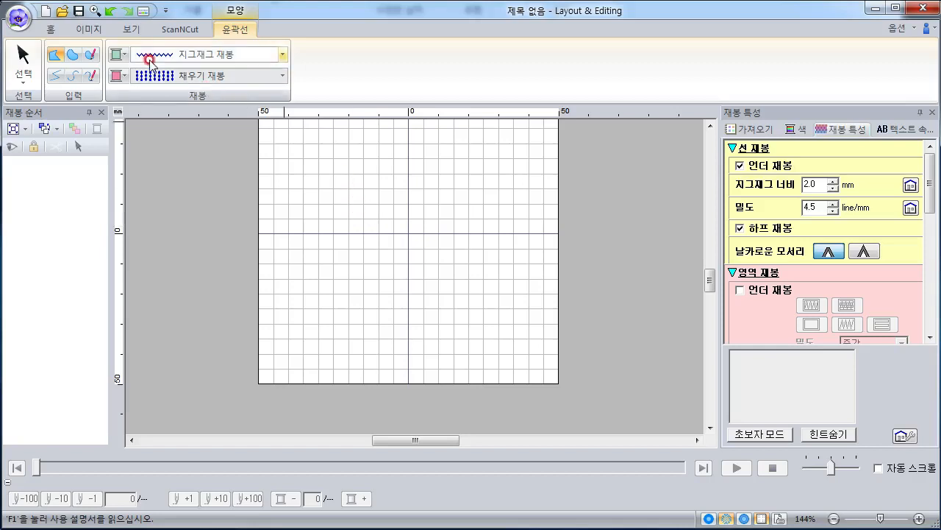
Draw an open straight-line outline with six points, shaped like a rectangle with a gap at its lower-left corner
click(52, 30)
click(230, 79)
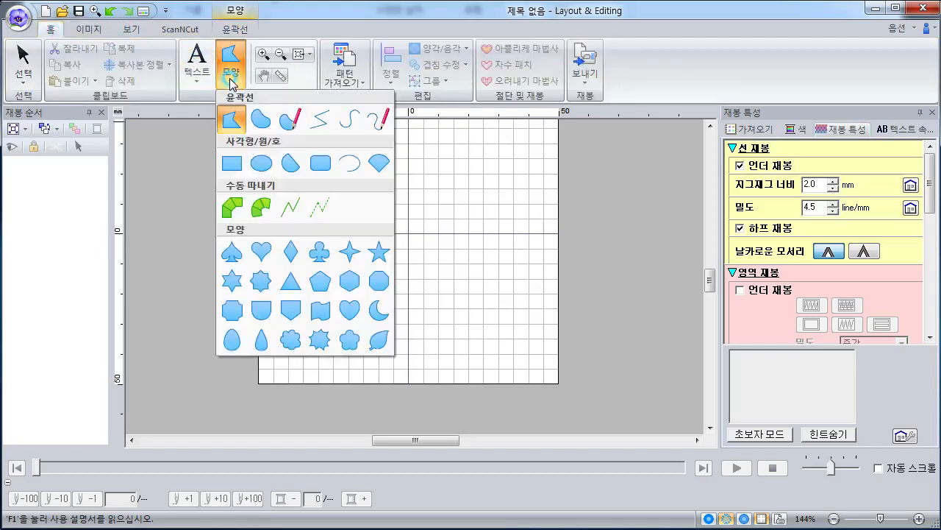
click(322, 119)
click(332, 196)
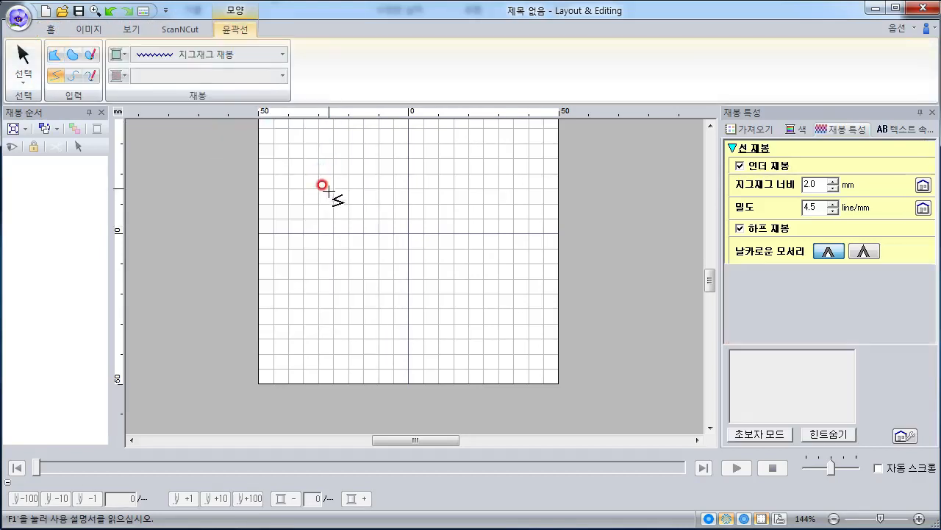
click(333, 146)
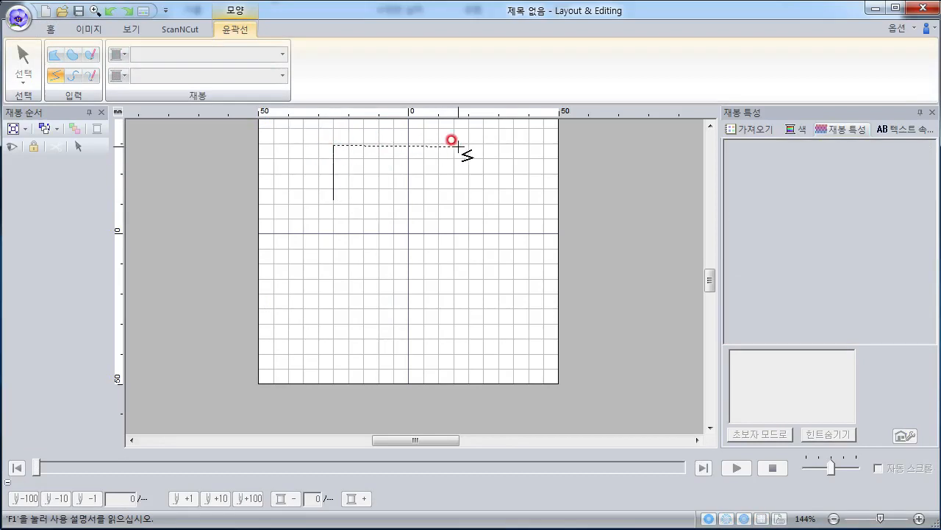
click(458, 146)
click(457, 247)
click(385, 241)
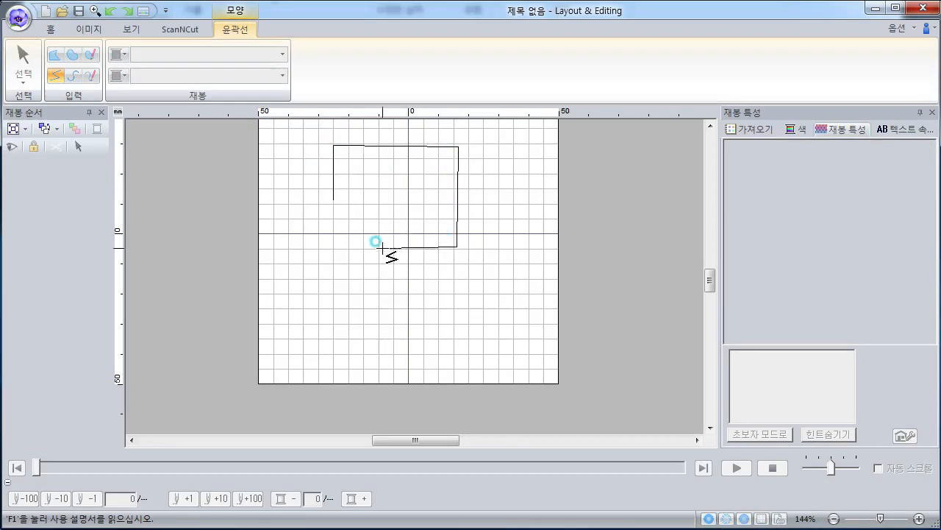
double_click(363, 230)
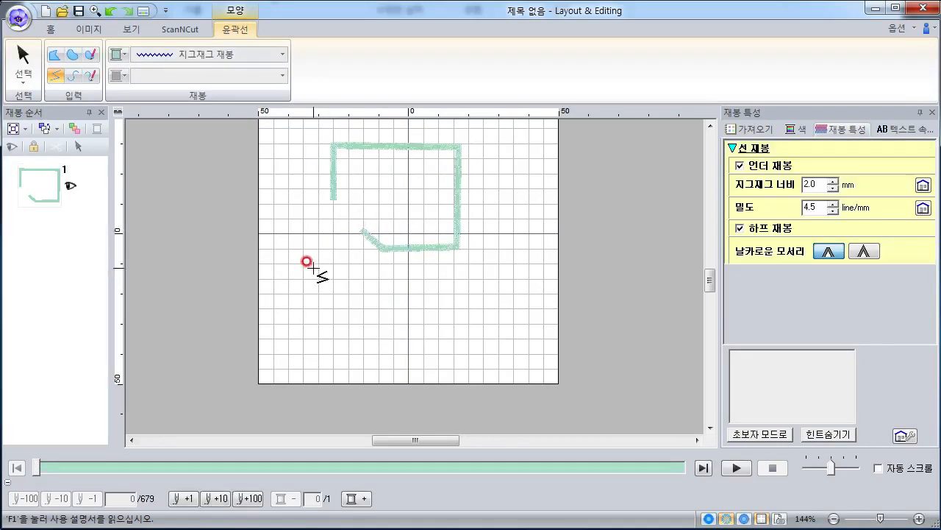
Draw an open arc about 14 mm wide and 14.5 mm high beside the gap, with its opening facing the straight-line outline
click(59, 30)
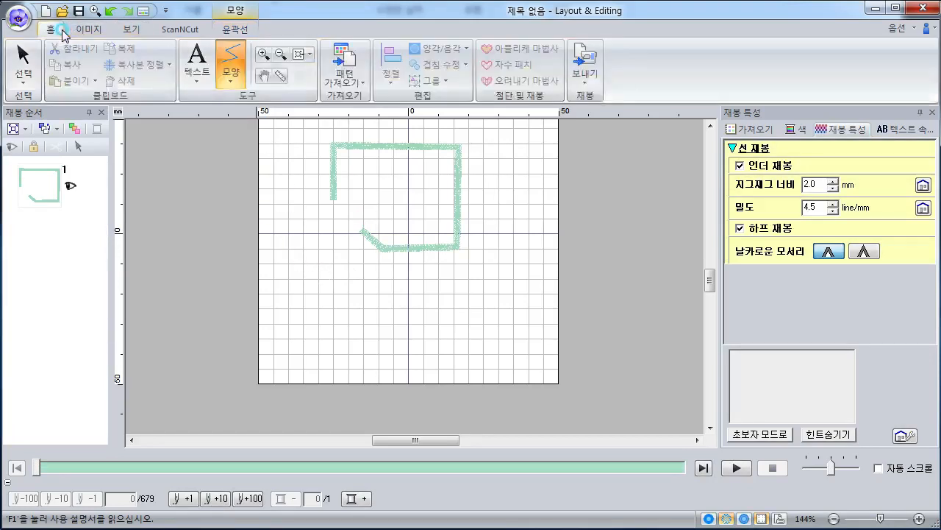
click(230, 62)
click(344, 151)
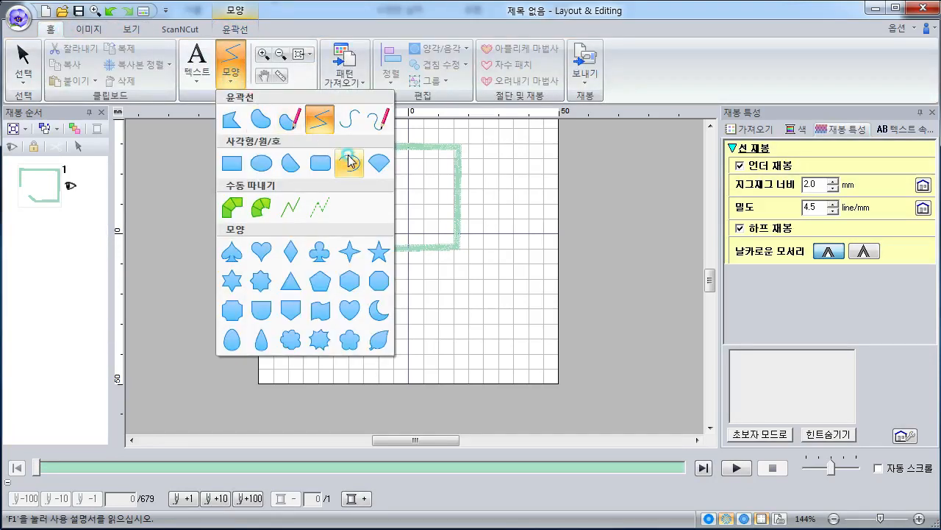
drag(292, 212, 331, 250)
click(330, 243)
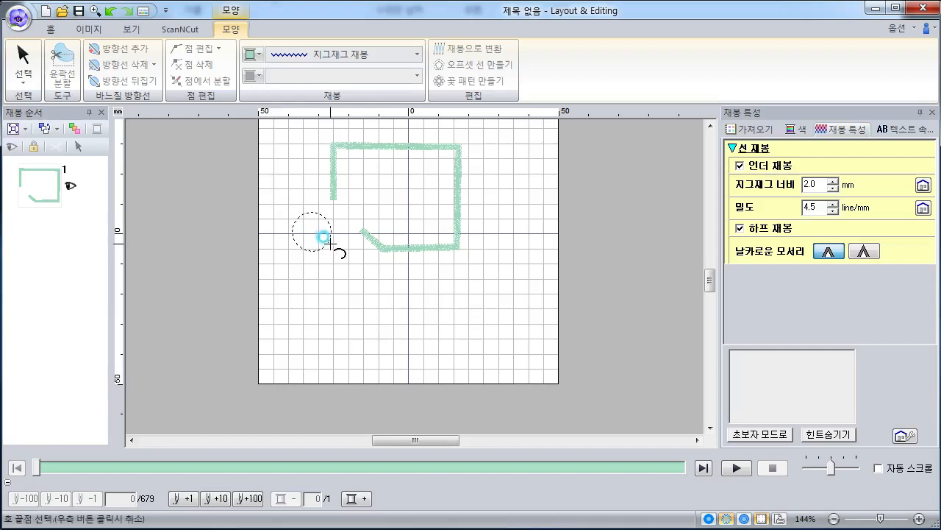
click(298, 208)
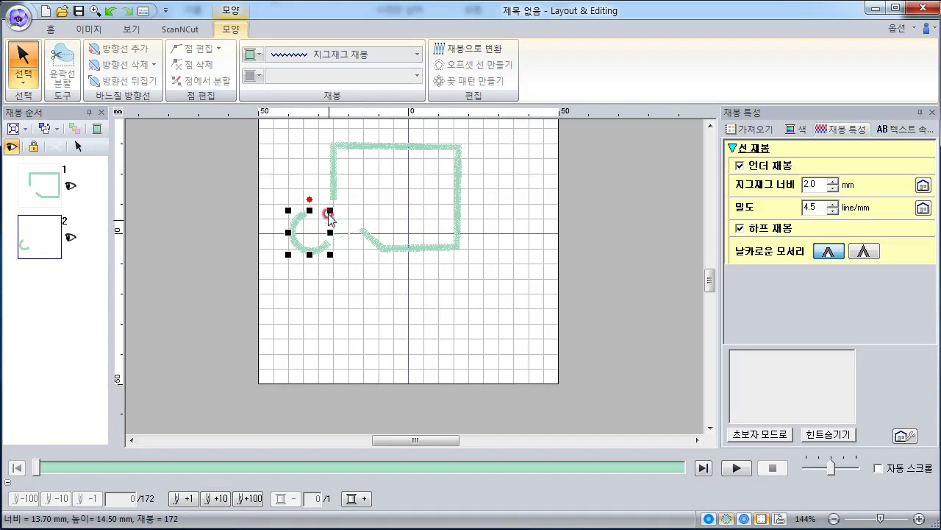
Connect the arc's lower end point to the straight-line outline's lower open end point using point selection
click(31, 86)
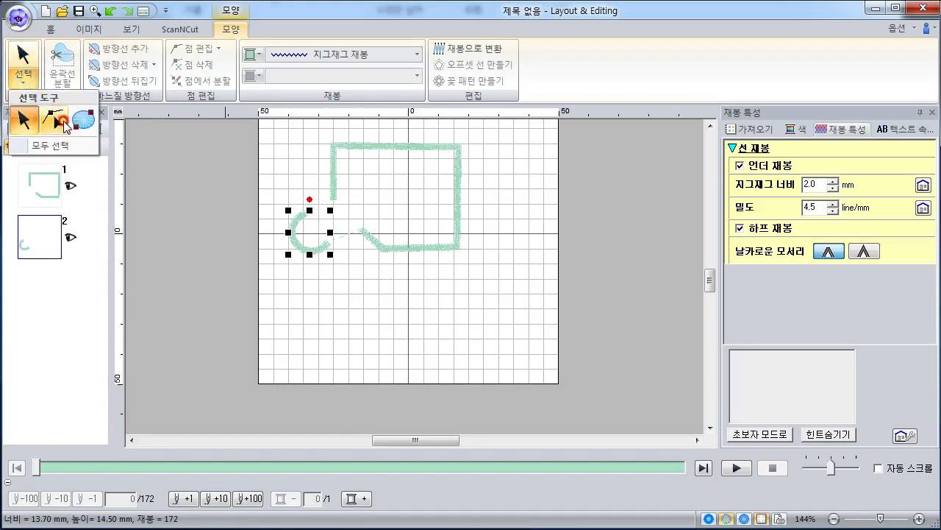
click(53, 119)
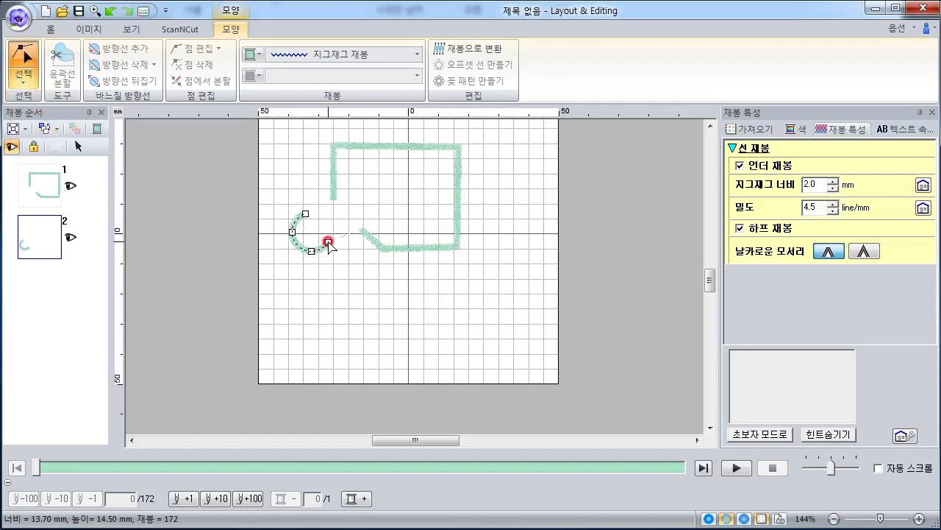
click(328, 242)
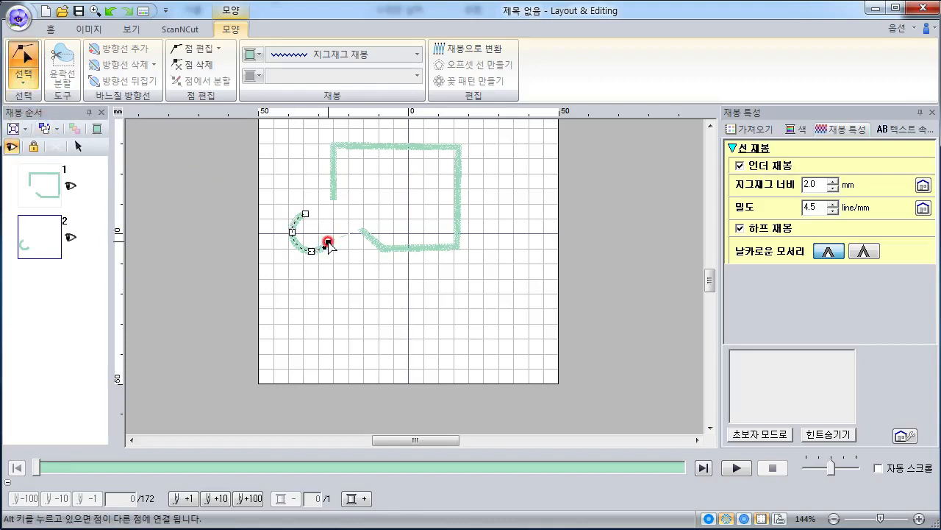
key(alt)
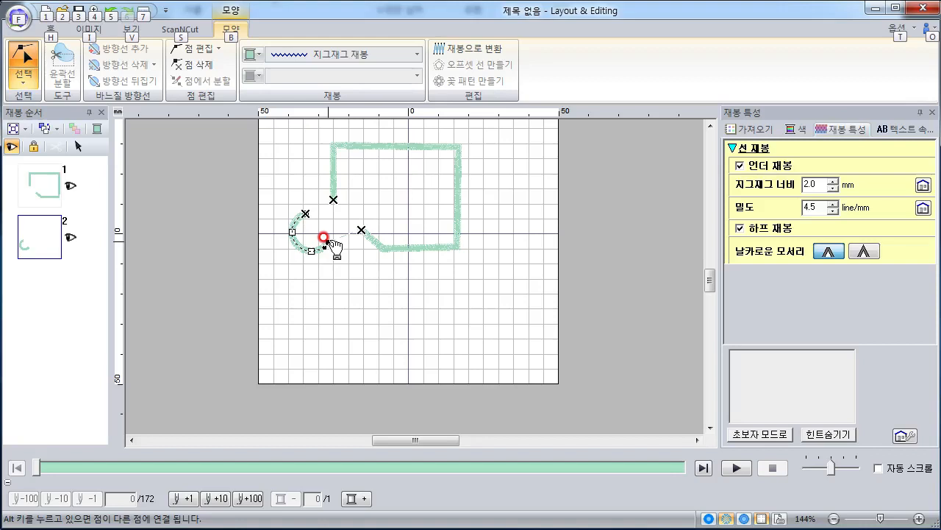
key(alt)
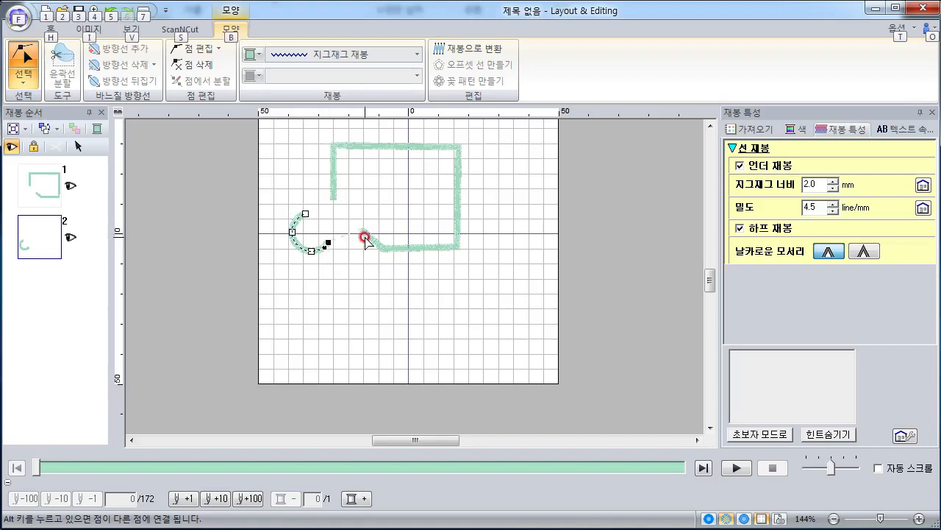
key(alt)
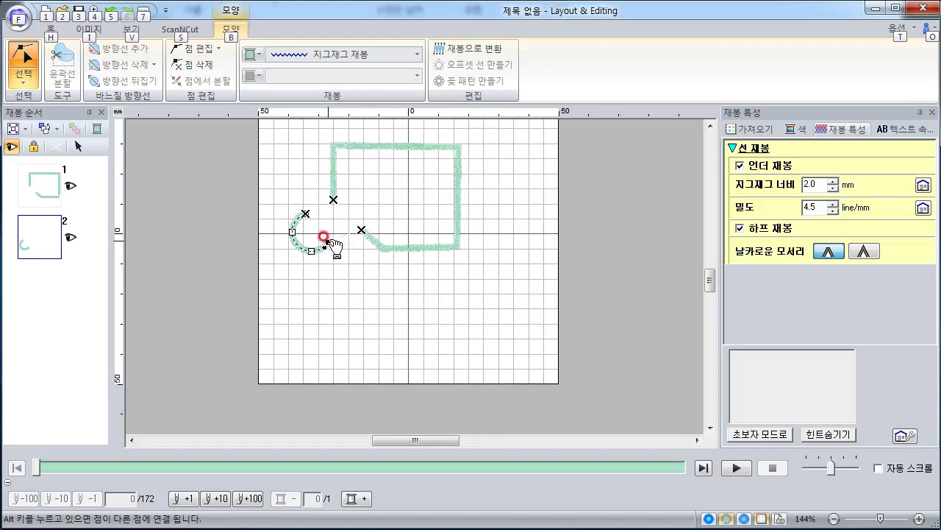
drag(328, 242, 361, 230)
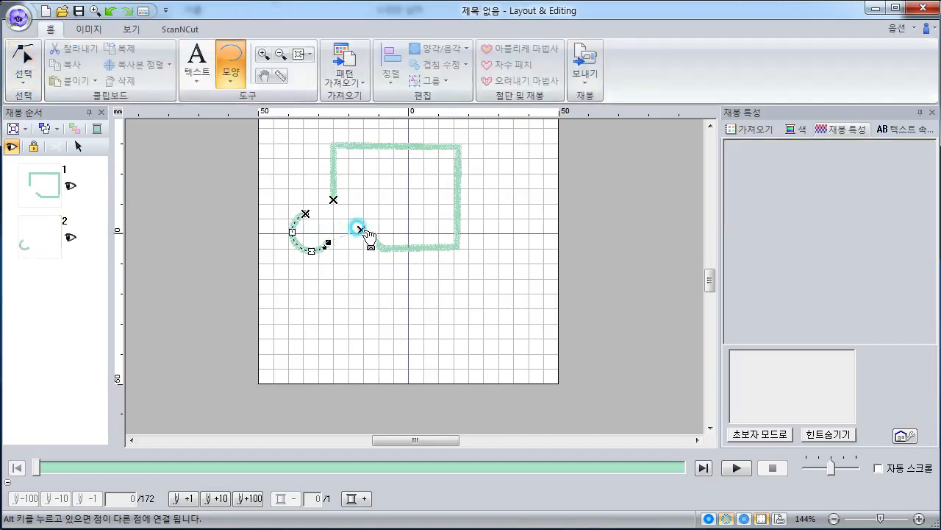
Close the combined outline by joining the arc's upper end point to the remaining open end of the straight lines
click(305, 215)
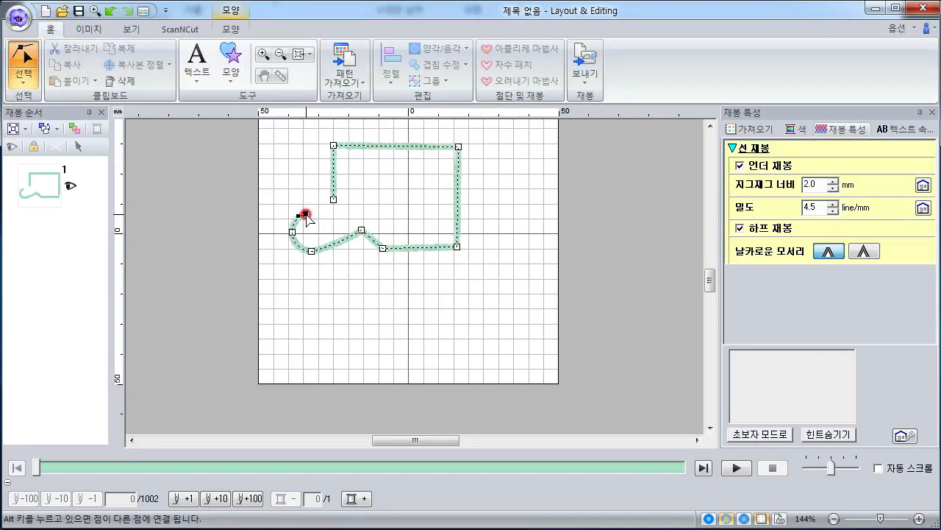
drag(307, 219, 336, 207)
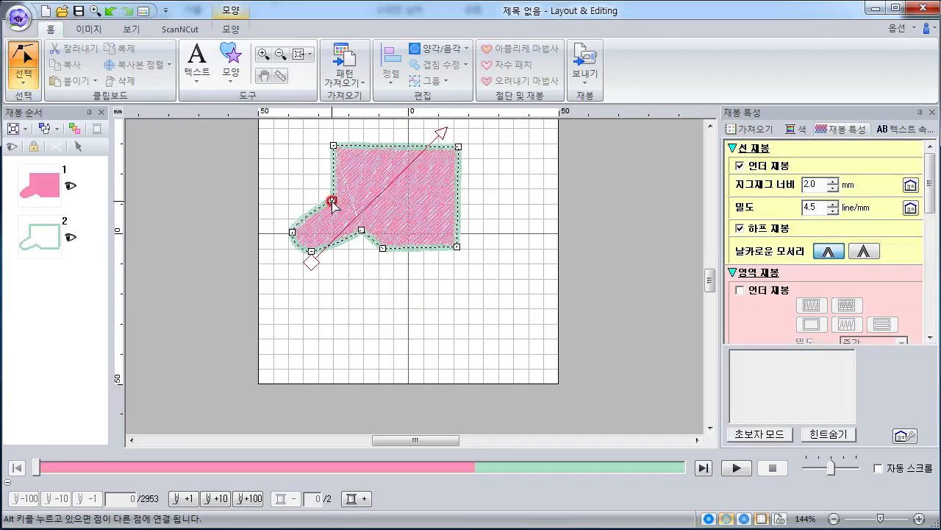
key(alt)
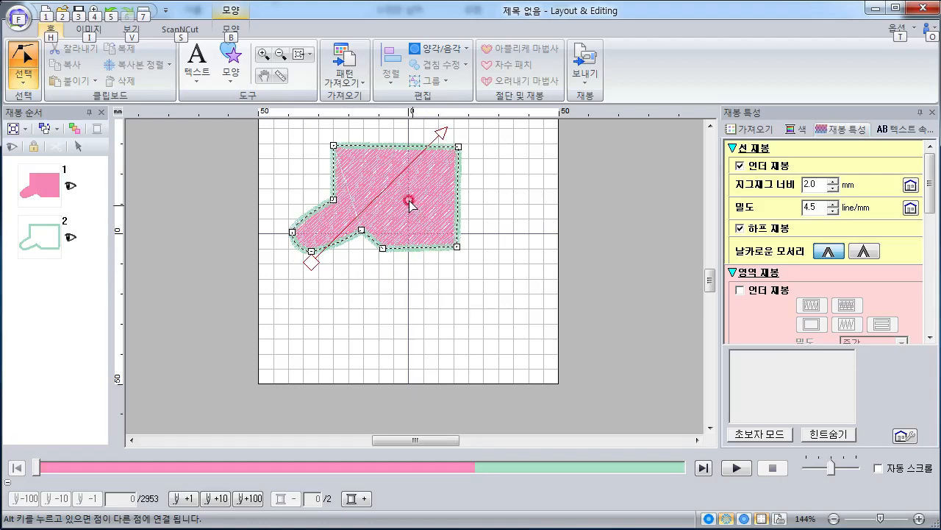
Delete the closed combined shape from the page
click(22, 89)
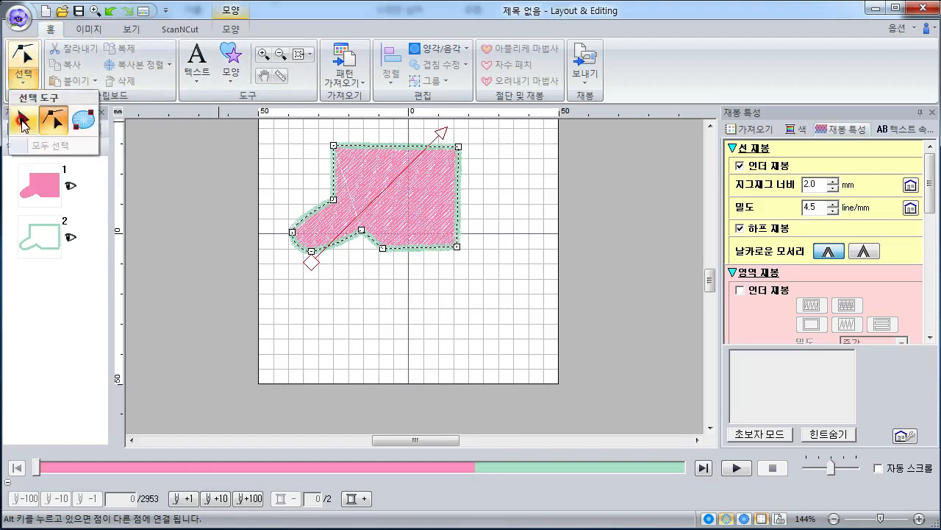
click(25, 118)
key(Delete)
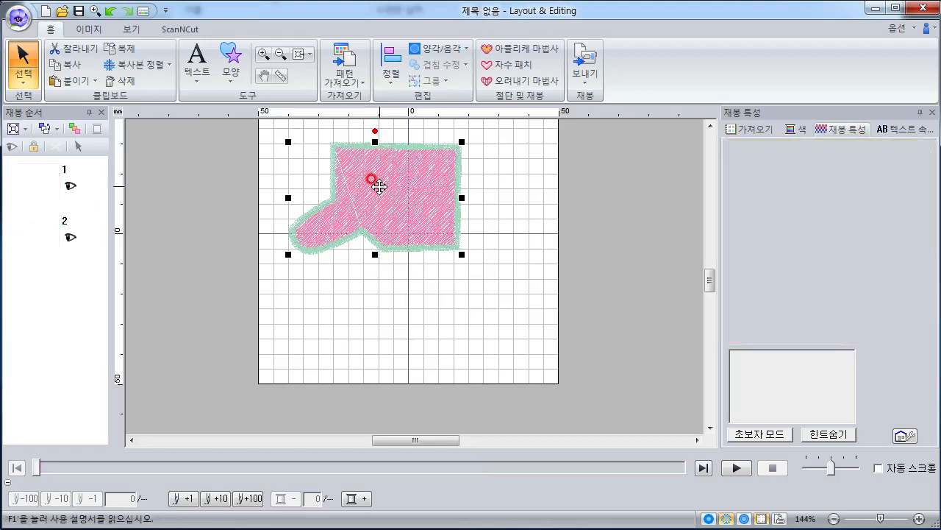
Draw a filled rectangle about 53 mm wide and 31 mm high in the page's upper half
click(227, 74)
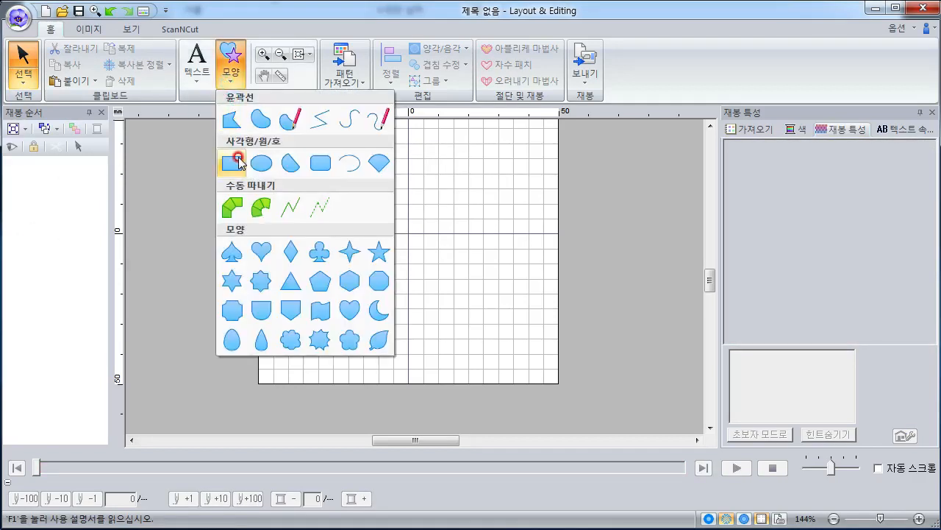
click(235, 158)
click(480, 239)
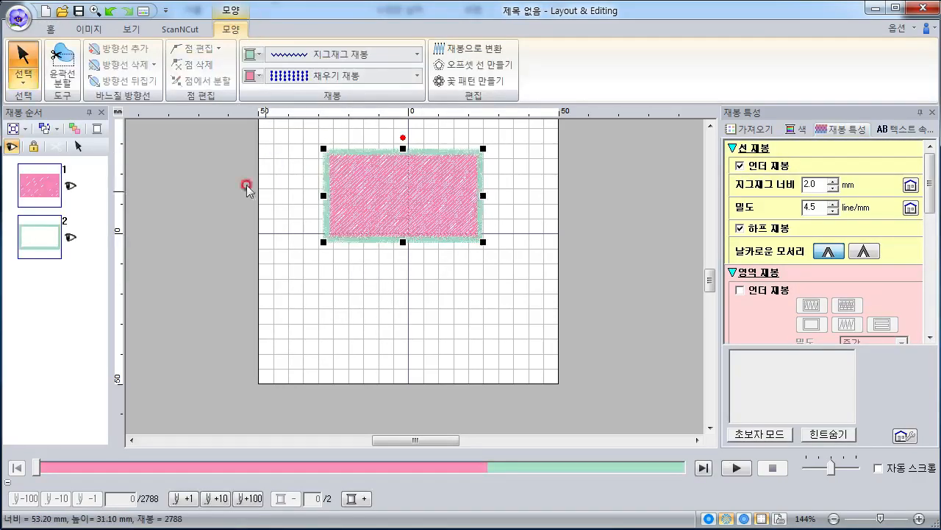
Convert the rectangle's lower-left corner point to a curve (곡선으로)
click(23, 87)
click(64, 122)
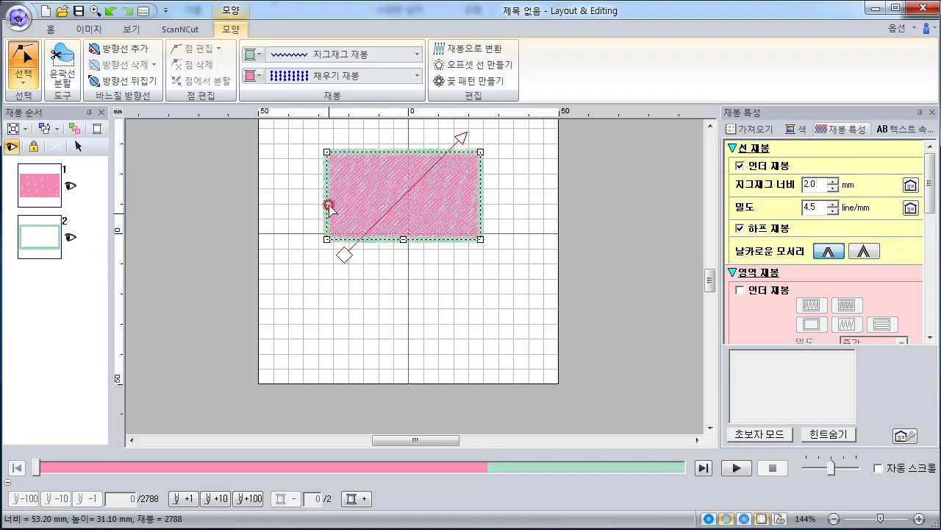
click(327, 239)
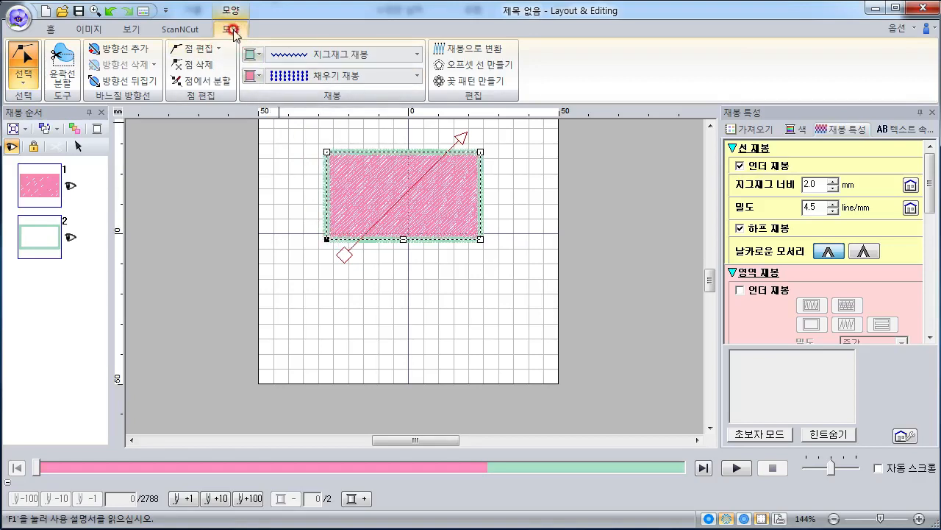
click(209, 50)
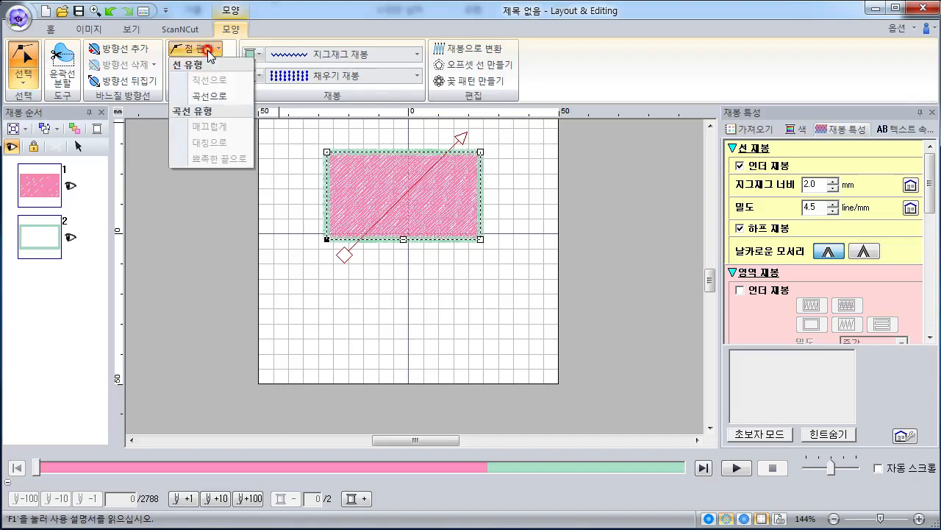
click(220, 98)
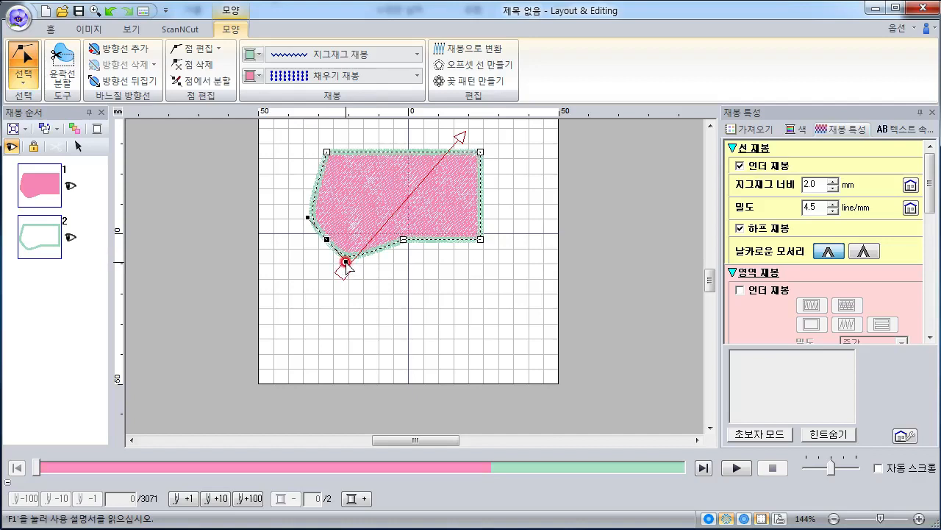
Reshape the curve at the rectangle's lower-left corner by repositioning its direction handles several times
drag(346, 261, 366, 253)
click(315, 240)
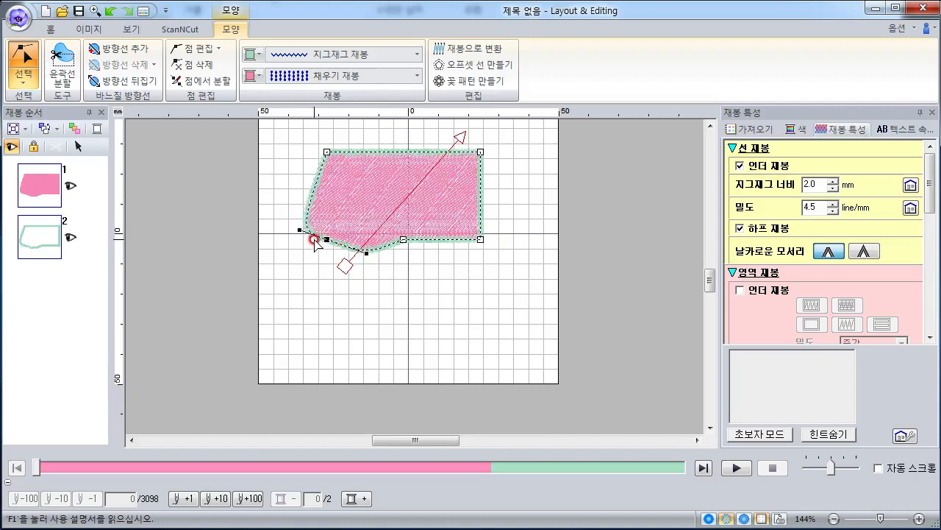
drag(299, 231, 287, 194)
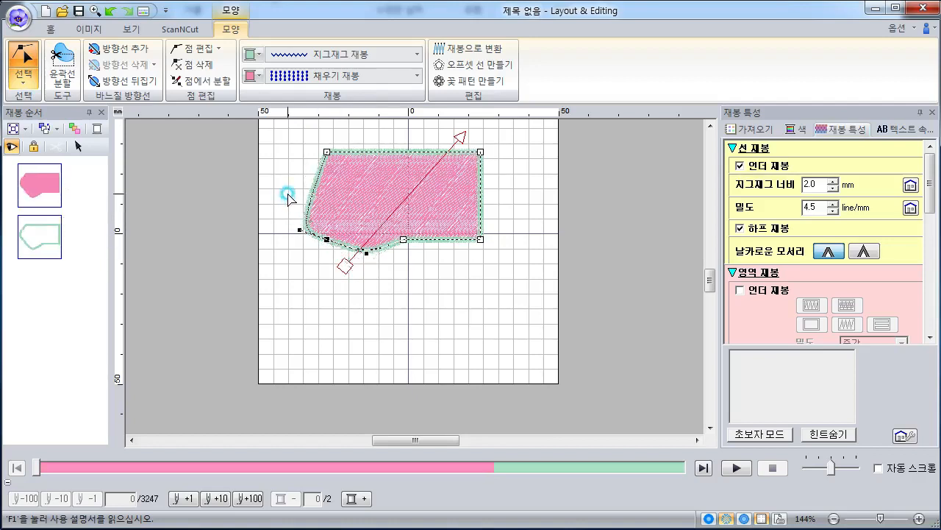
click(322, 231)
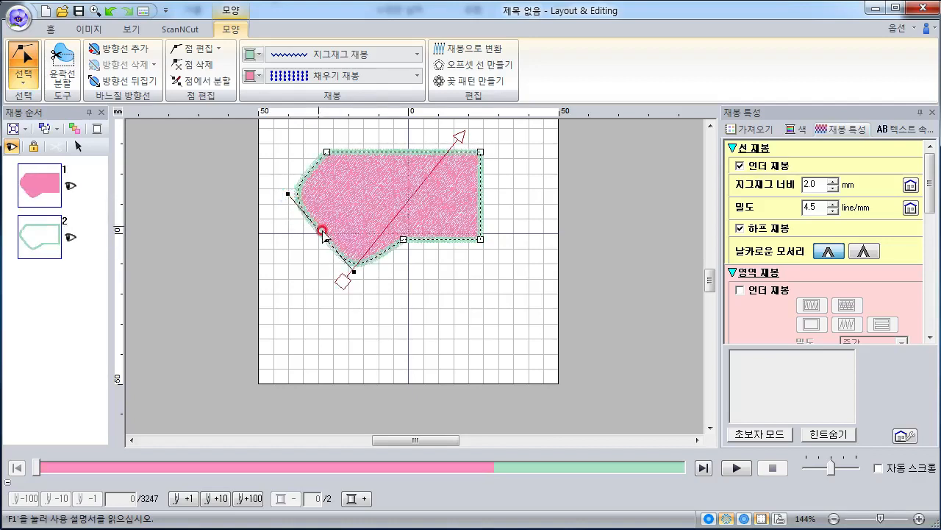
click(338, 273)
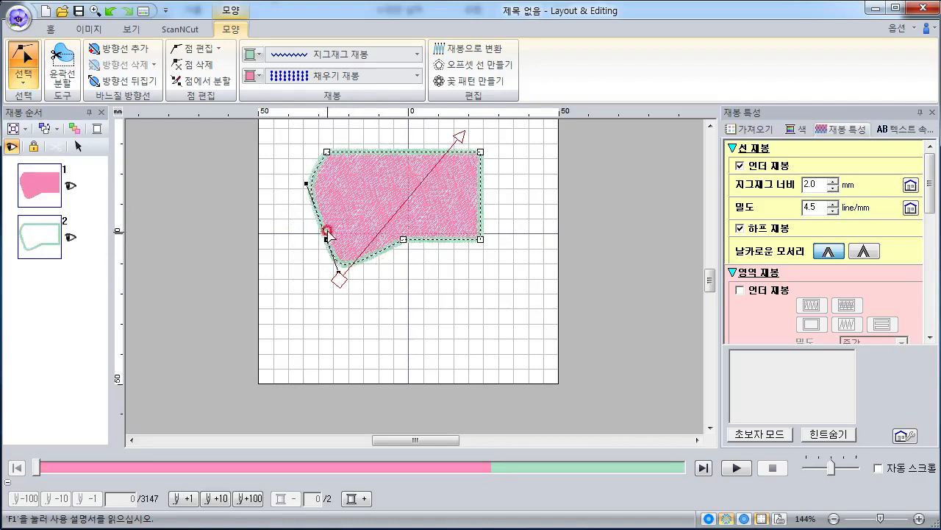
Insert a point at the lowest part of the curved outline and convert it to a straight-line point (직선으로)
click(326, 239)
click(344, 265)
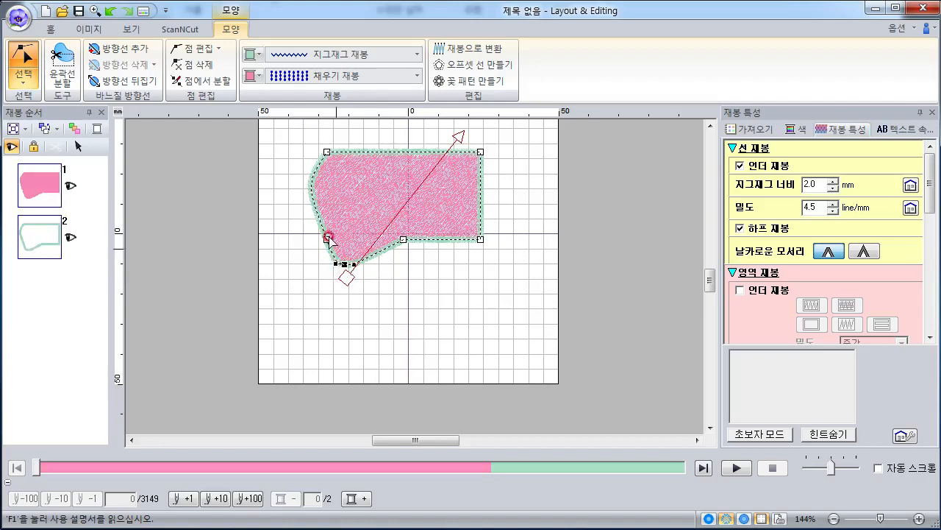
click(211, 48)
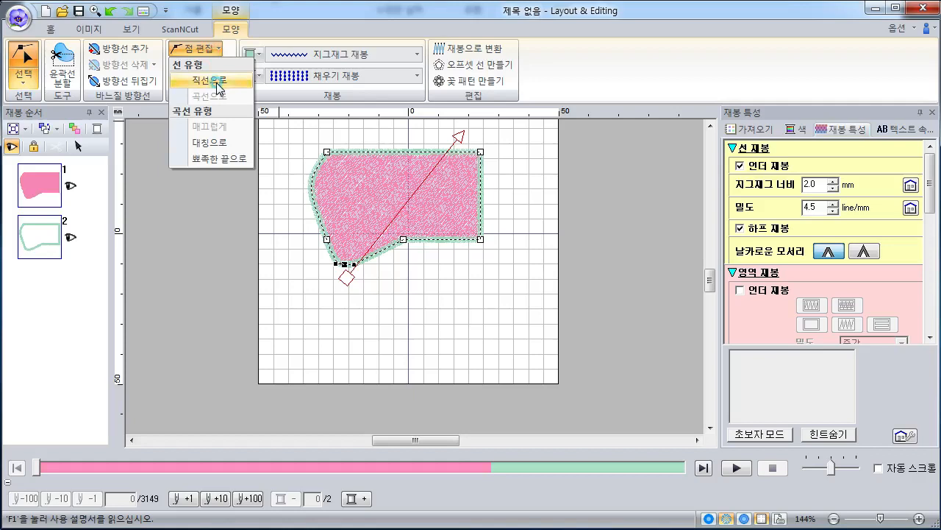
click(218, 86)
Move the straight-line point up level with the bottom edge, then insert a curve point beside it and adjust that point's handle
click(335, 233)
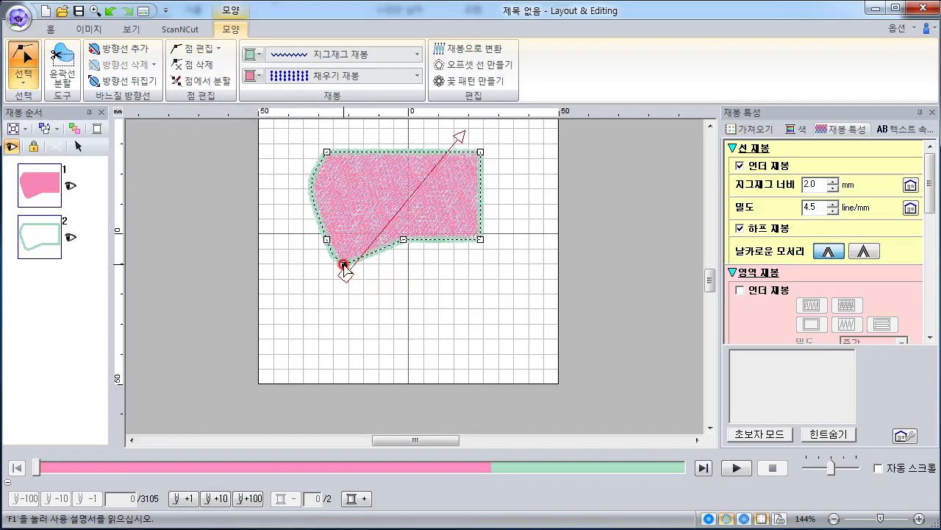
drag(348, 245, 353, 241)
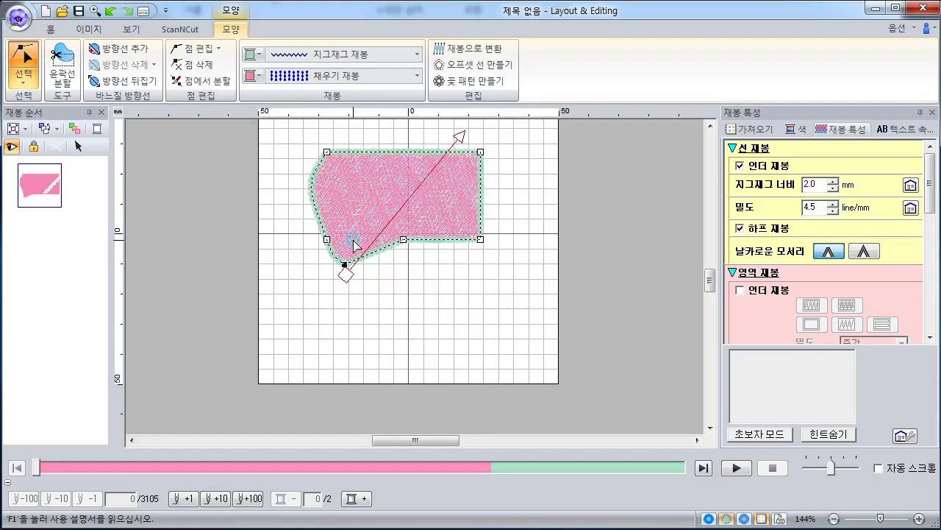
click(339, 250)
click(333, 252)
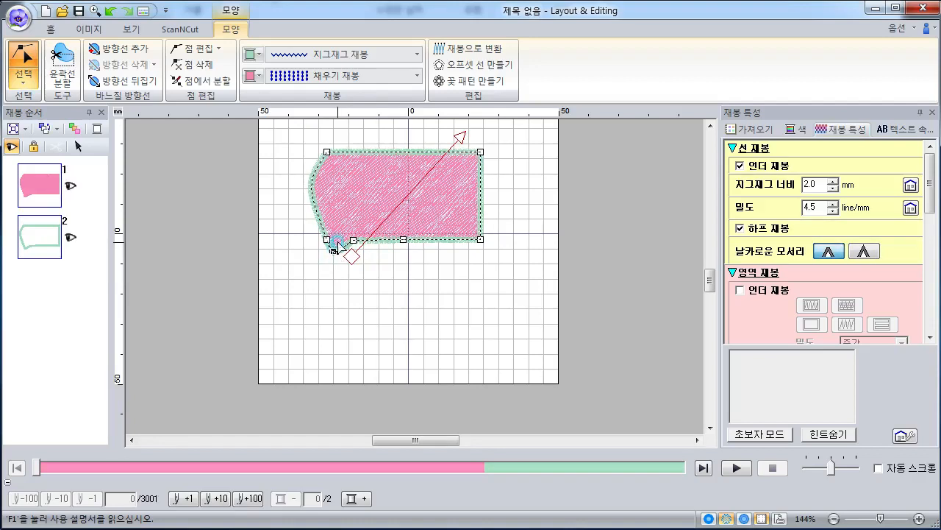
mouse_move(338, 240)
mouse_down()
mouse_move(331, 241)
mouse_move(336, 251)
mouse_up()
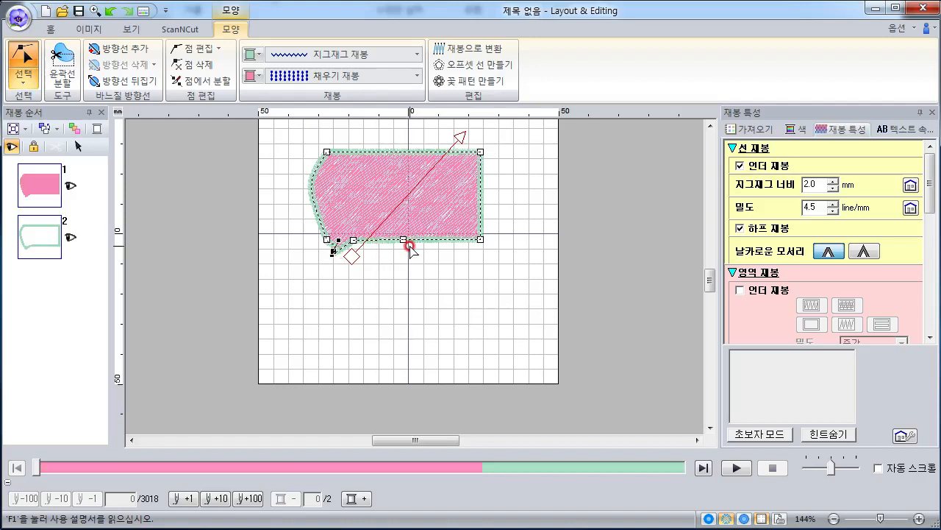
click(286, 182)
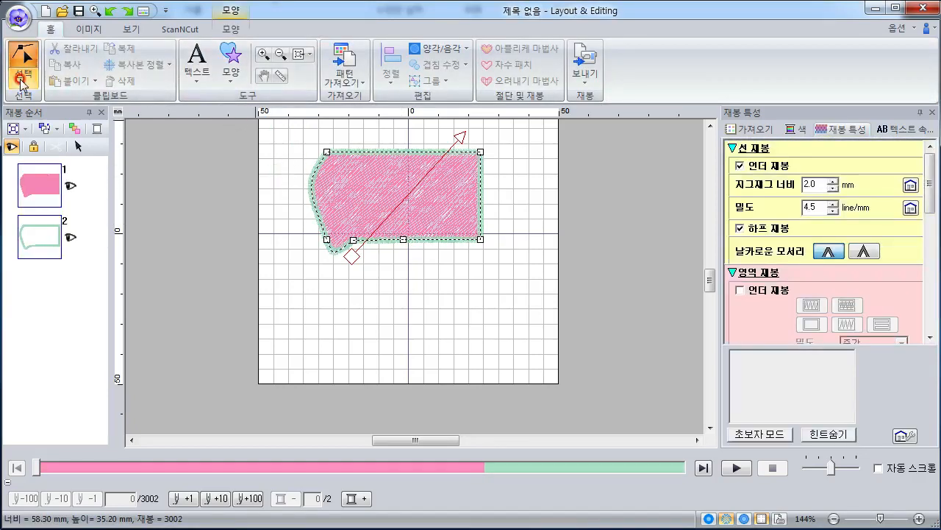
Delete the reshaped rectangle from the page
click(23, 80)
click(20, 117)
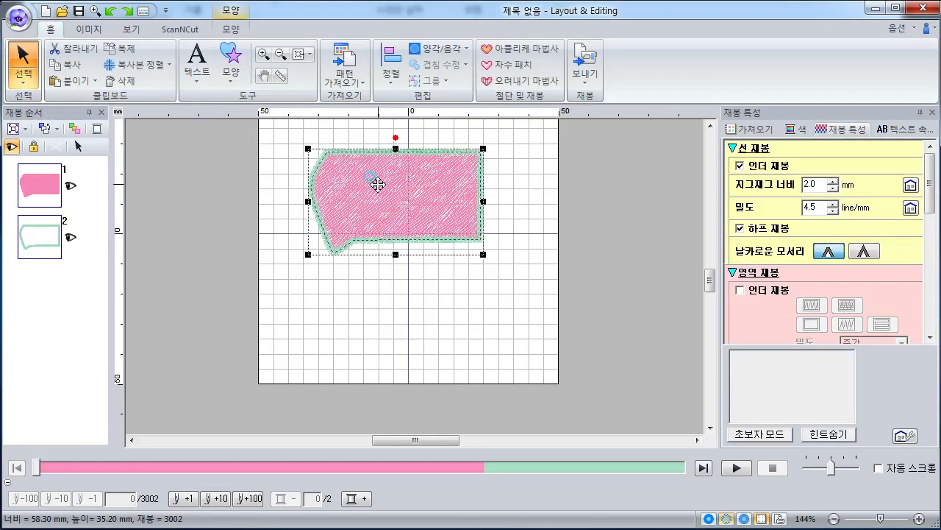
key(Delete)
Draw a new filled rectangle about 44 mm wide and 26 mm high just above the page's horizontal centre line
click(237, 78)
click(231, 162)
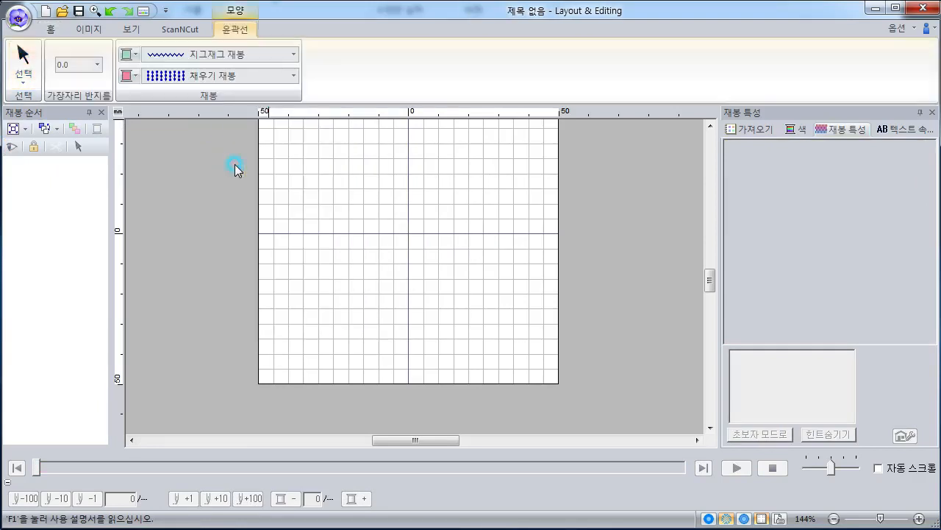
drag(332, 156, 458, 228)
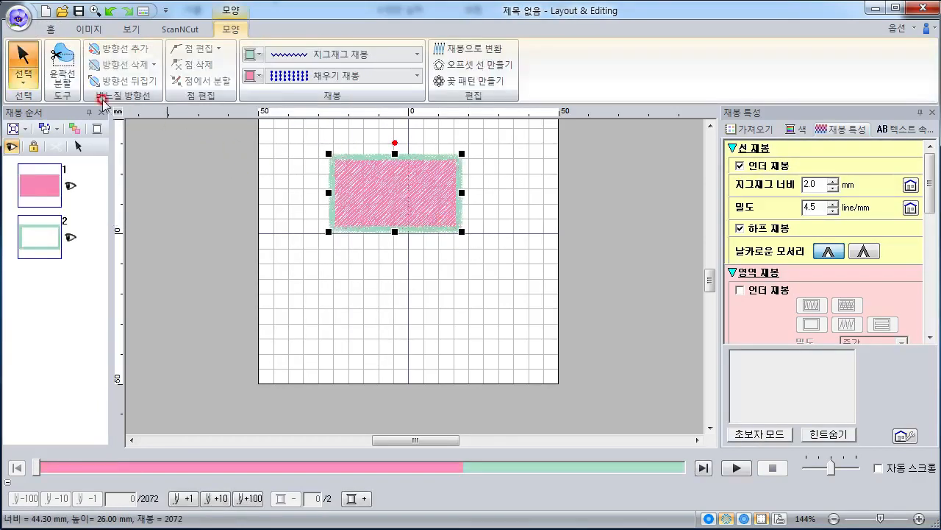
Convert the rectangle's lower-left corner point to a curve point (곡선으로), then back to a straight-line point (직선으로)
click(30, 79)
click(58, 120)
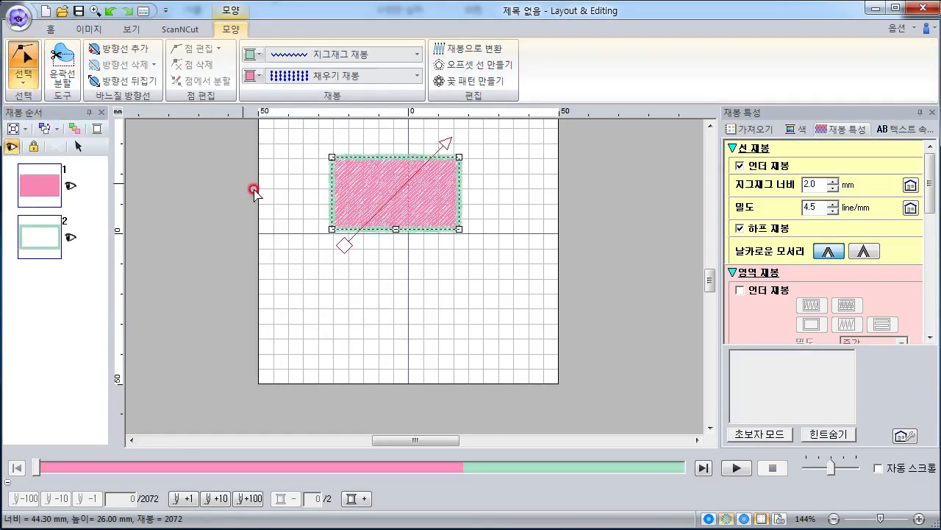
click(332, 228)
click(219, 47)
click(218, 70)
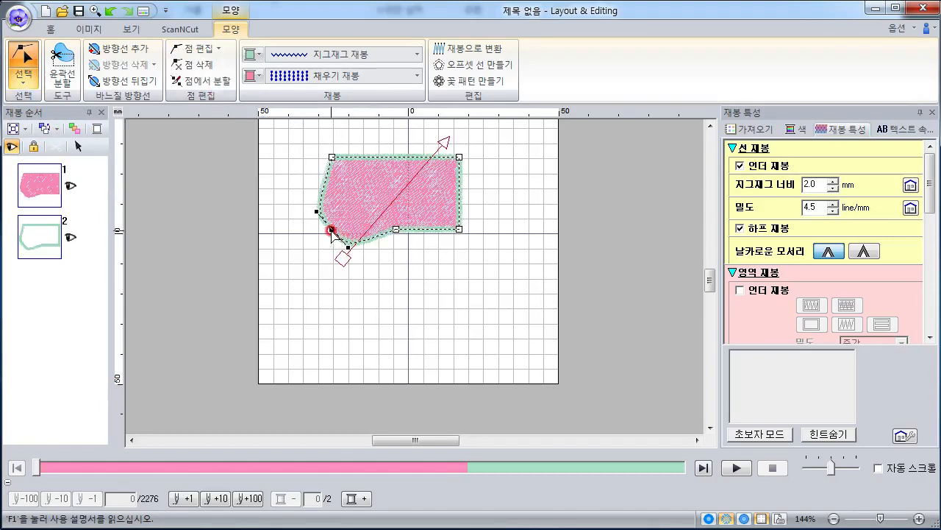
click(219, 48)
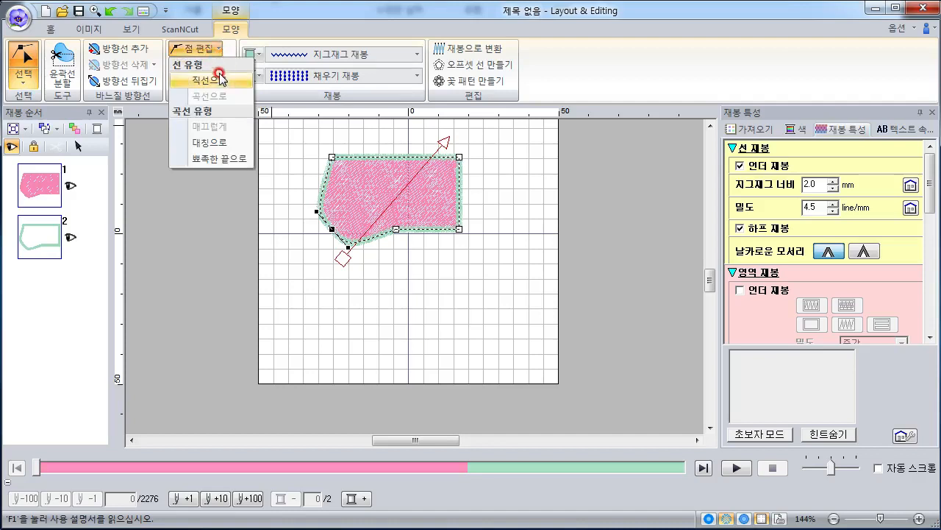
click(219, 80)
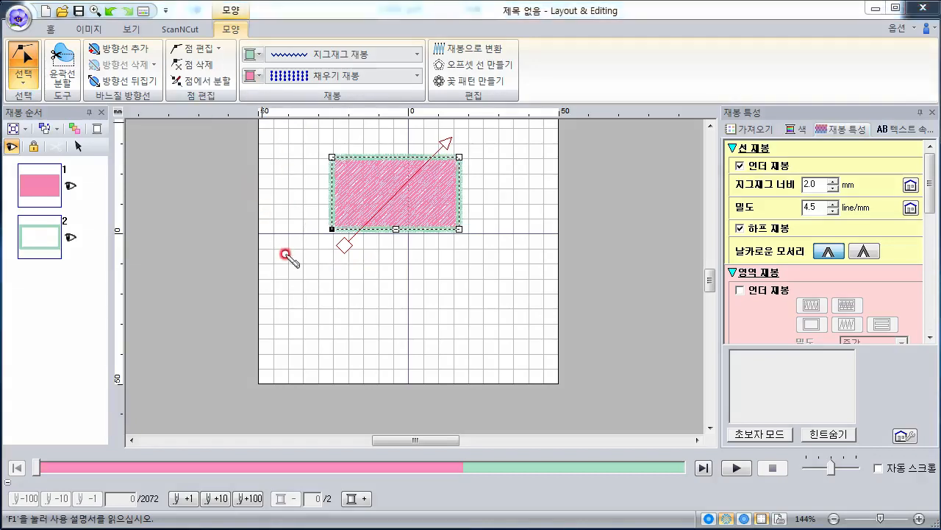
mouse_move(282, 267)
mouse_down()
mouse_move(309, 253)
mouse_move(380, 282)
mouse_move(481, 262)
mouse_up()
mouse_move(322, 349)
mouse_down()
mouse_move(353, 311)
mouse_move(394, 312)
mouse_move(420, 327)
mouse_move(434, 352)
mouse_up()
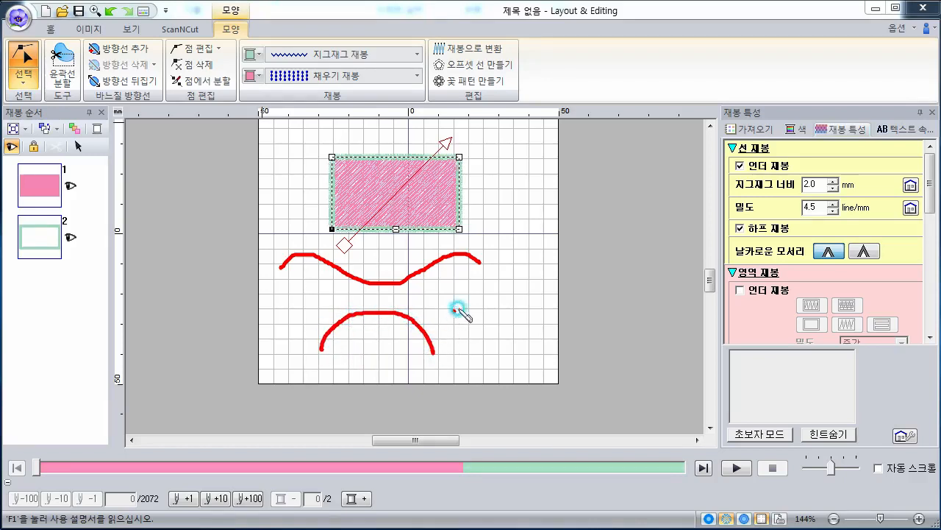
mouse_move(454, 311)
mouse_down()
mouse_move(500, 280)
mouse_move(509, 325)
mouse_up()
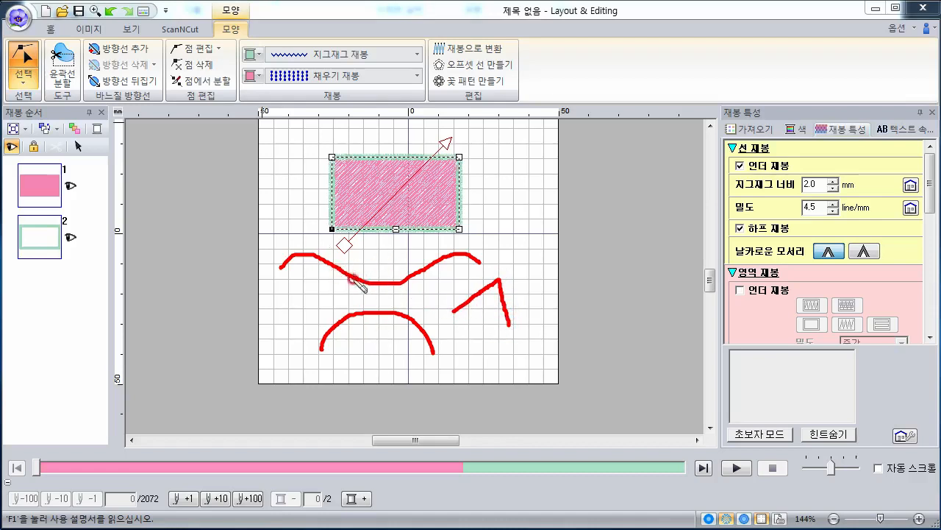
click(502, 4)
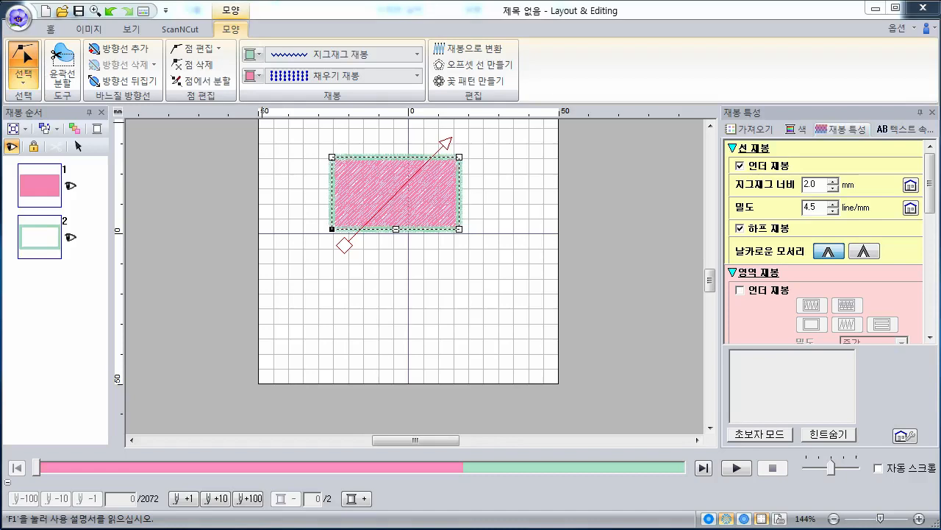
Delete the filled rectangle from the page
click(24, 83)
click(25, 120)
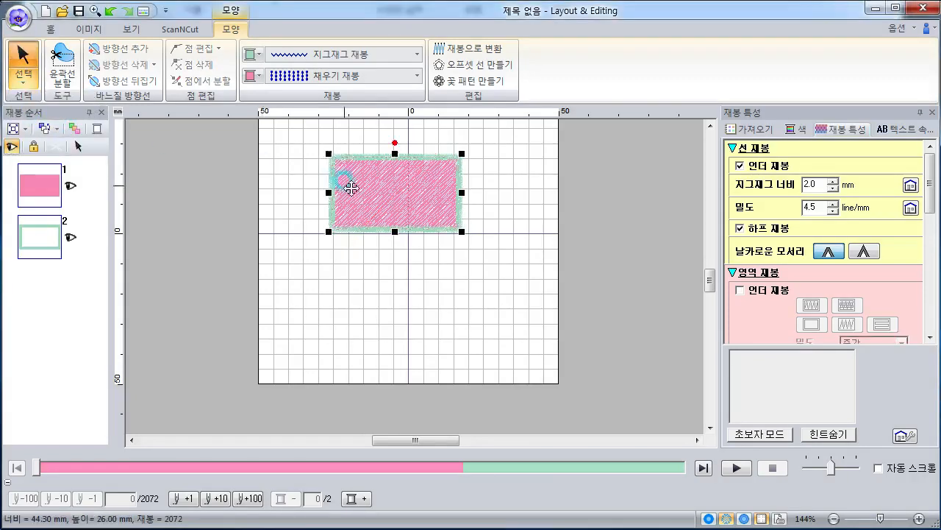
key(Delete)
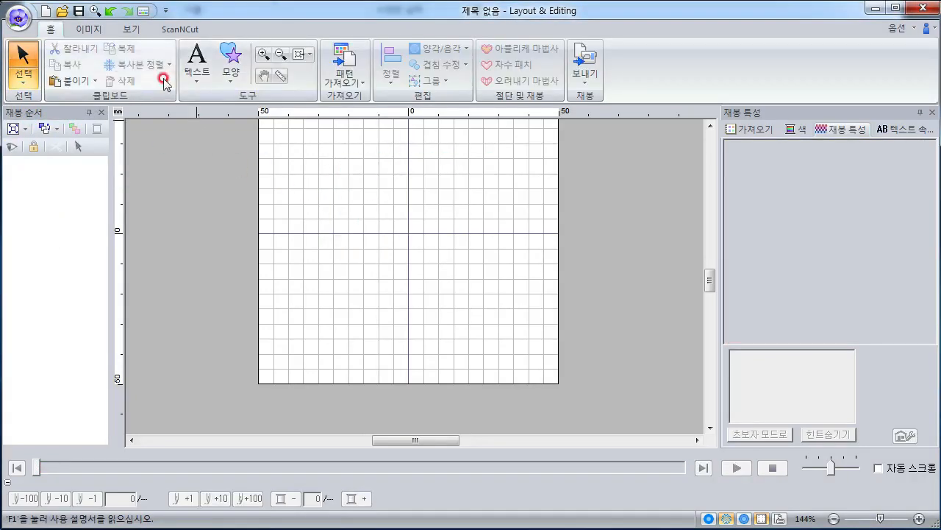
Draw a freehand open curve about 50 mm wide with two sharp turns, around the page's horizontal centre line
click(229, 74)
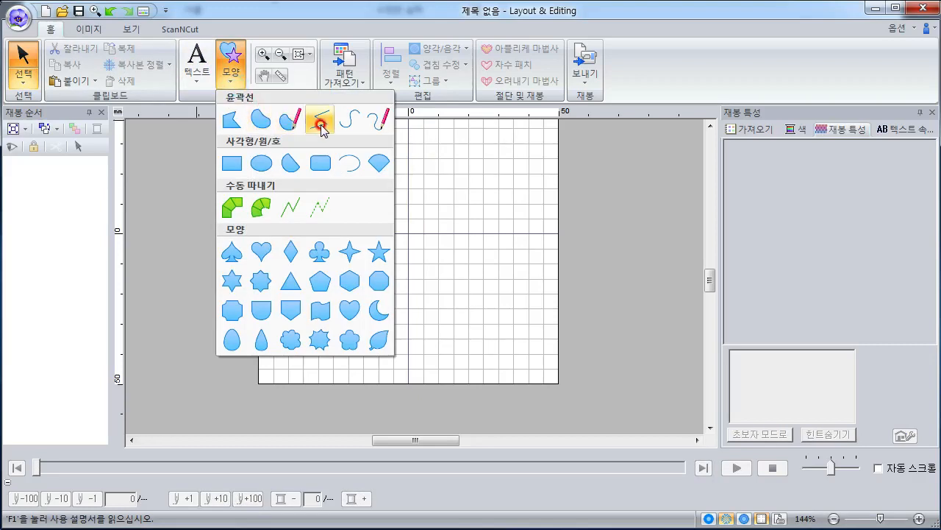
click(378, 119)
mouse_move(382, 211)
mouse_down()
mouse_move(360, 181)
mouse_move(412, 187)
mouse_move(451, 221)
mouse_move(425, 216)
mouse_move(300, 245)
mouse_up()
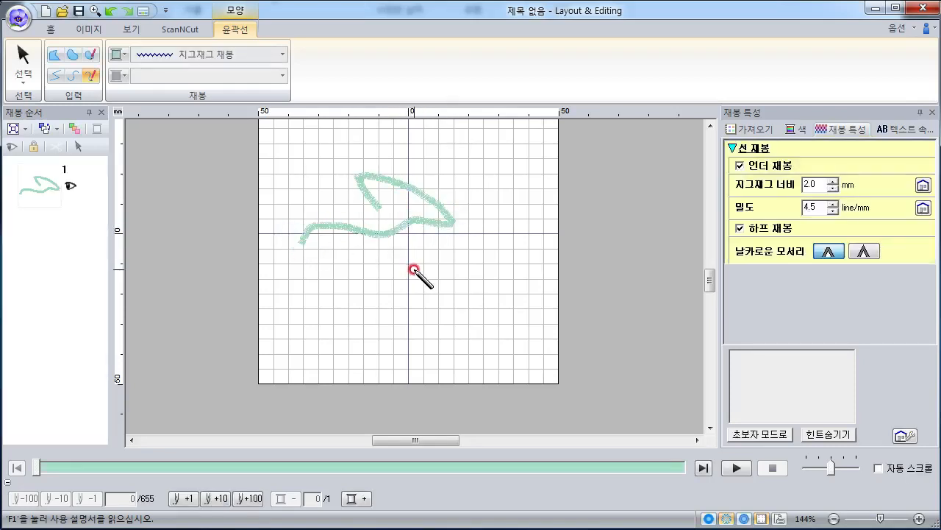
Show the freehand curve's edit points and convert the point at its sharp right-hand tip to smooth (매끄럽게)
click(24, 81)
click(52, 119)
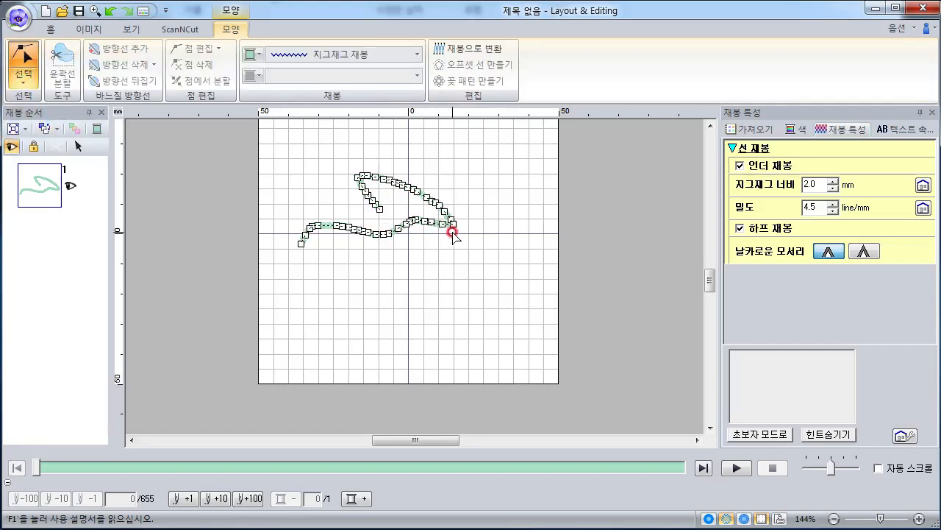
scroll(453, 234, up, 2)
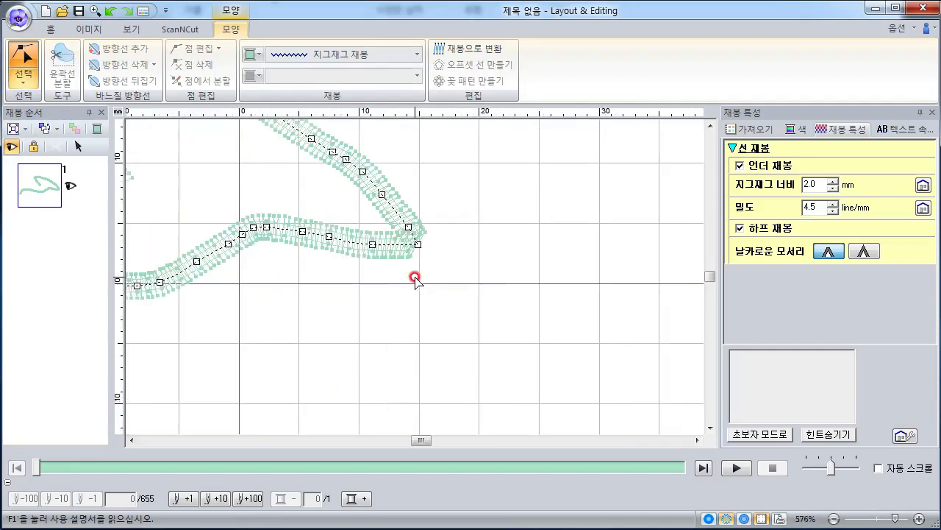
scroll(415, 279, down, 1)
scroll(401, 273, down, 1)
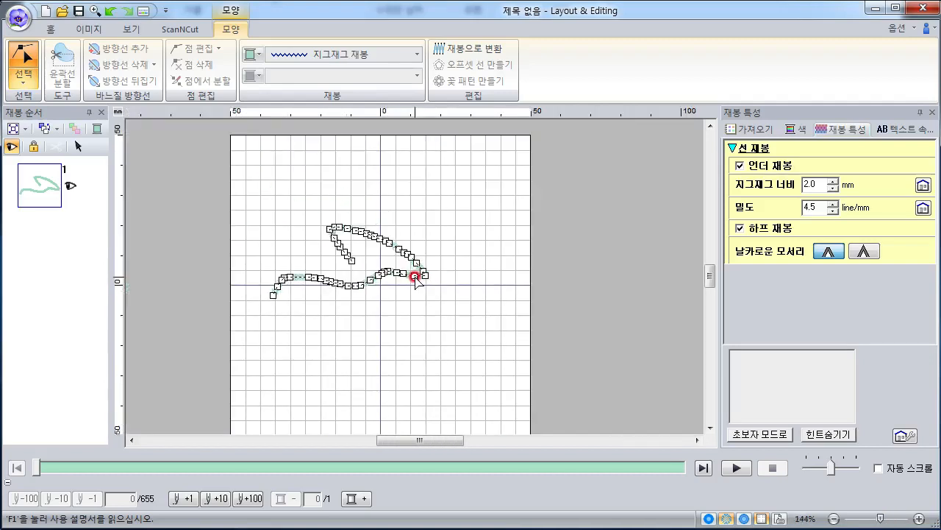
scroll(417, 279, up, 1)
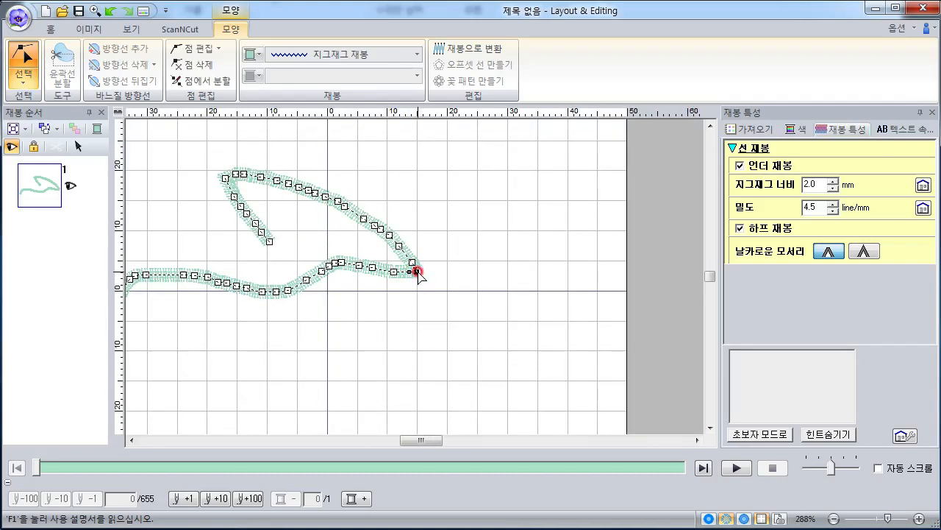
click(217, 50)
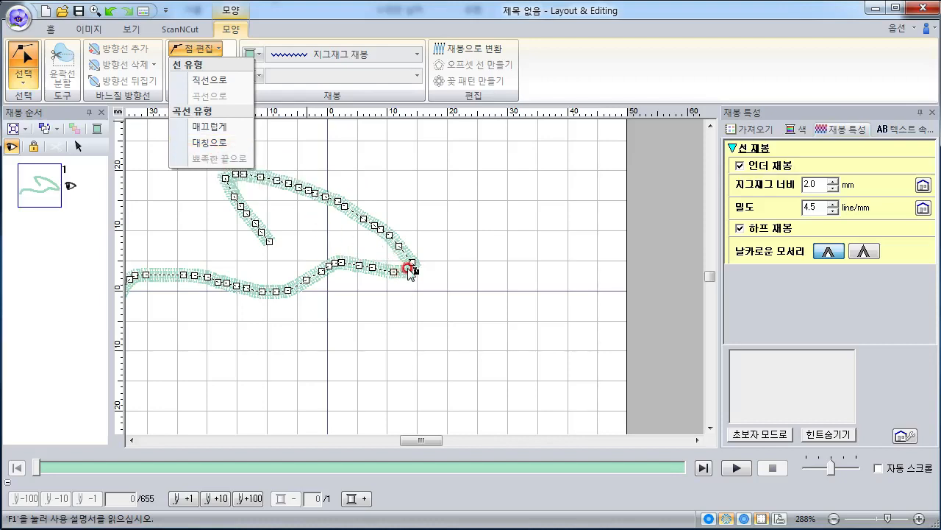
click(229, 128)
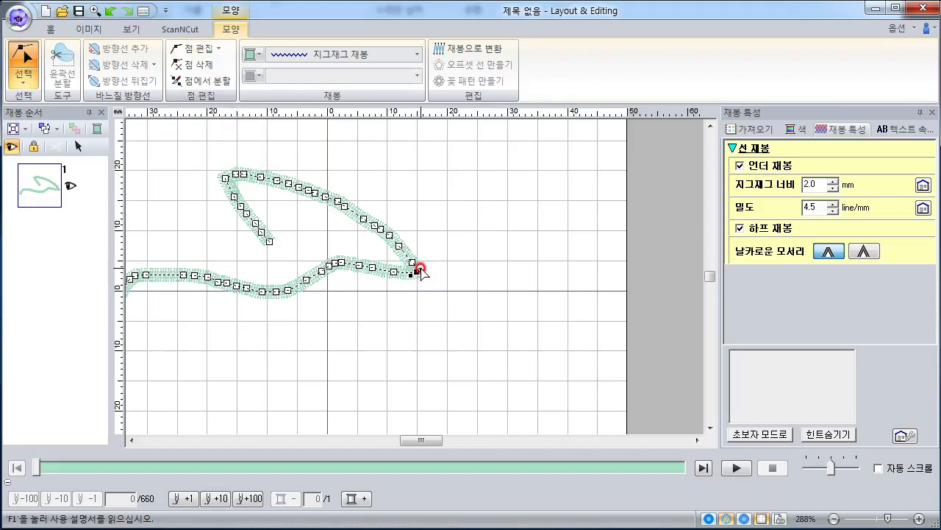
Move the smooth tip point down to the horizontal centre line and pull both its handles out diagonally into a hooked bend
drag(421, 270, 441, 239)
mouse_move(403, 271)
mouse_down()
mouse_move(414, 275)
mouse_move(396, 262)
mouse_up()
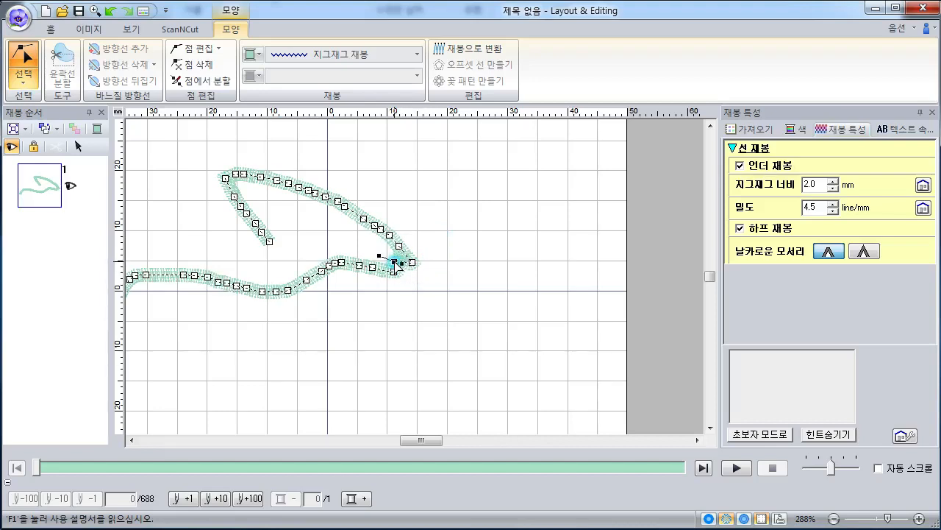
click(199, 48)
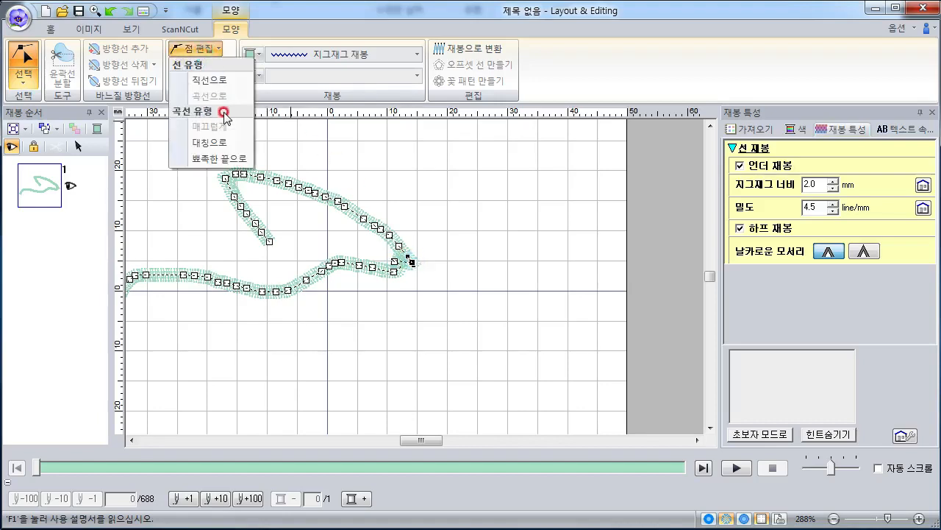
click(397, 262)
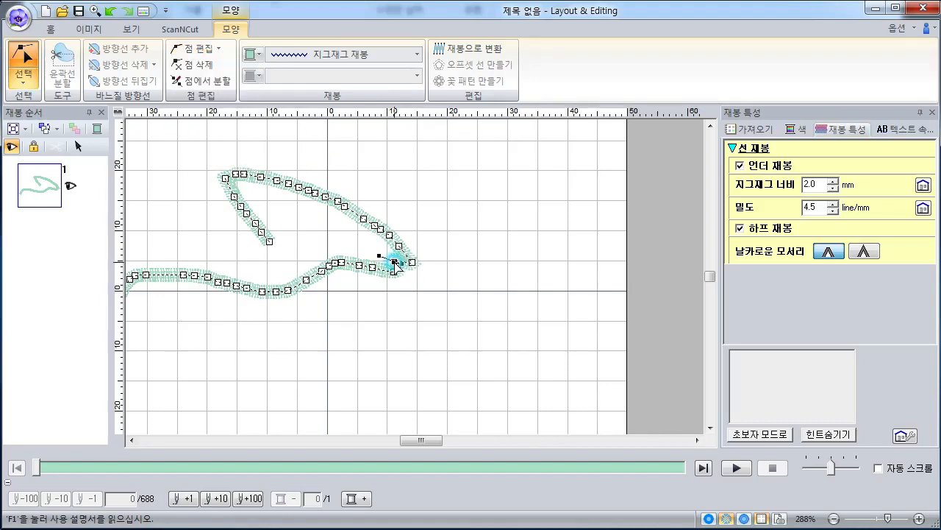
drag(396, 263, 465, 258)
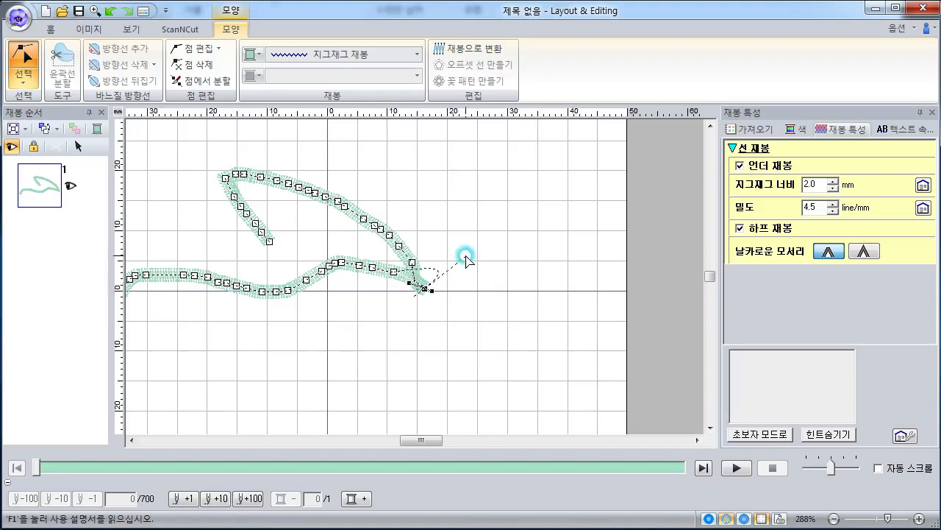
drag(428, 296, 389, 327)
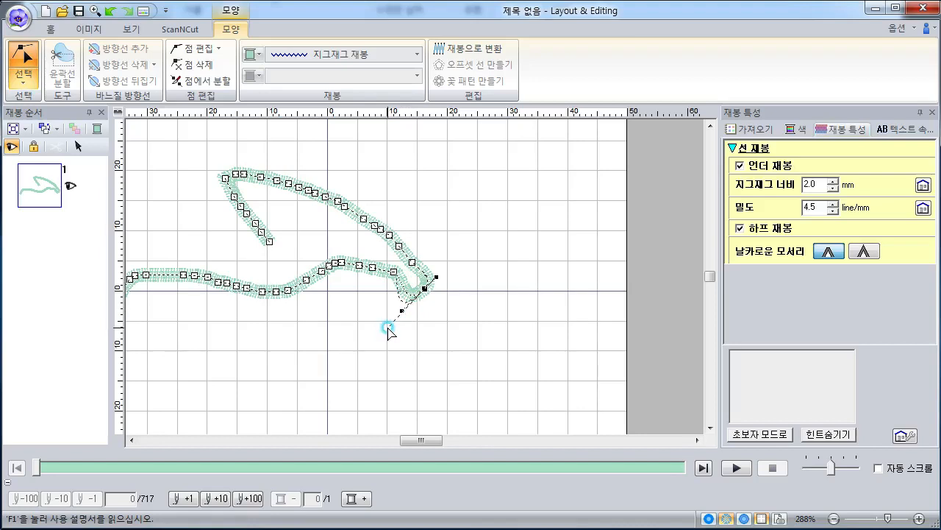
click(434, 277)
drag(436, 278, 471, 248)
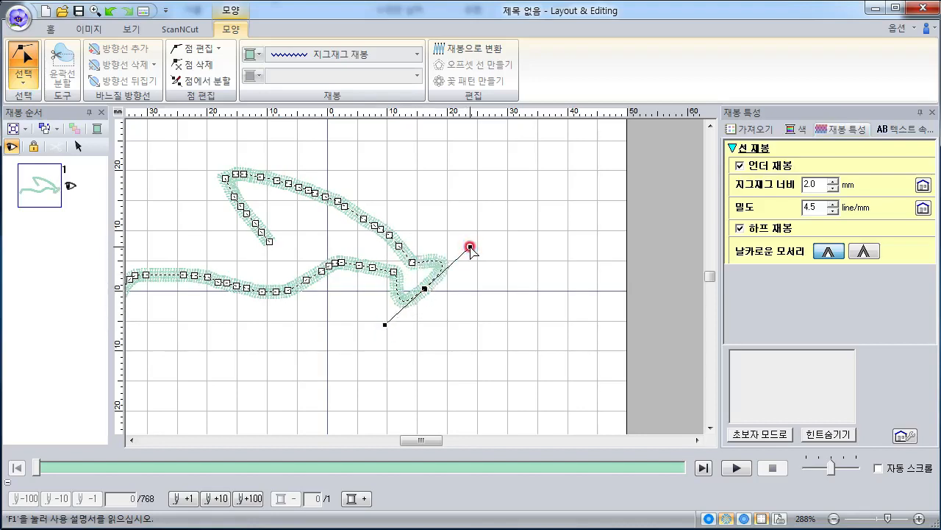
Set the curve point just above the hooked bend to symmetrical (대칭으로)
click(413, 263)
click(413, 263)
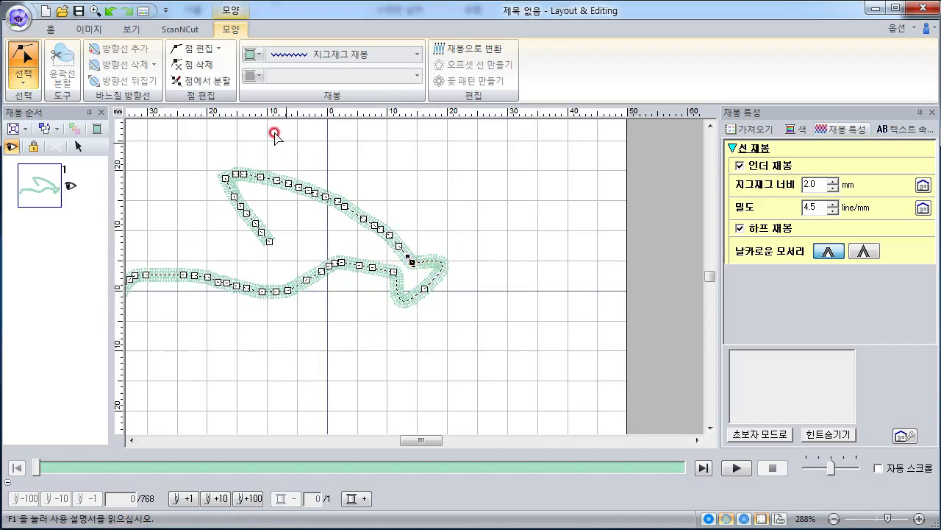
click(199, 48)
click(242, 142)
Convert the sharp upper-left tip point to smooth (매끄럽게), move it outward, and lengthen its handles to round the turn
click(225, 177)
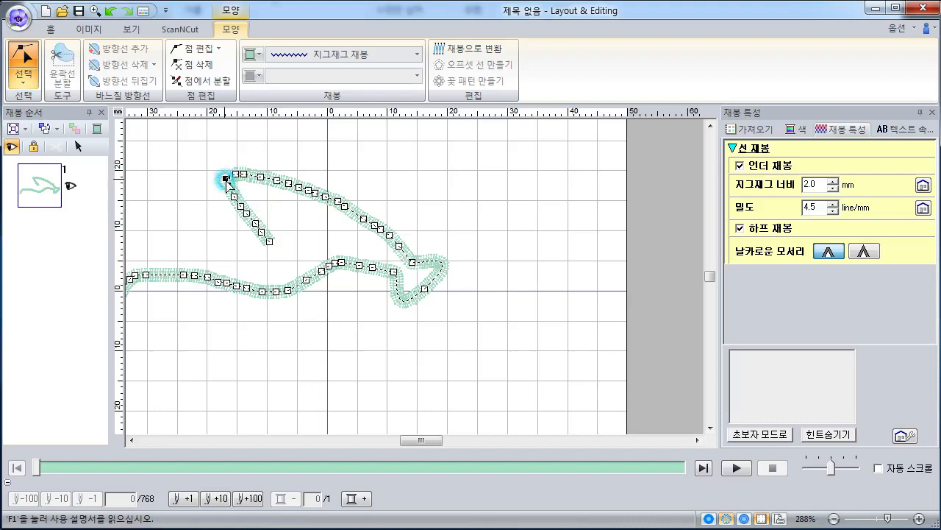
click(211, 51)
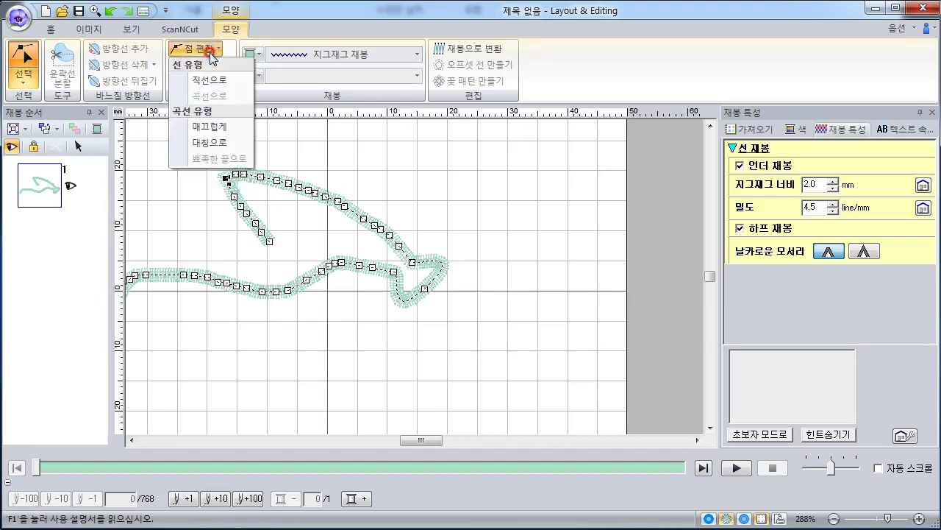
click(219, 125)
click(223, 186)
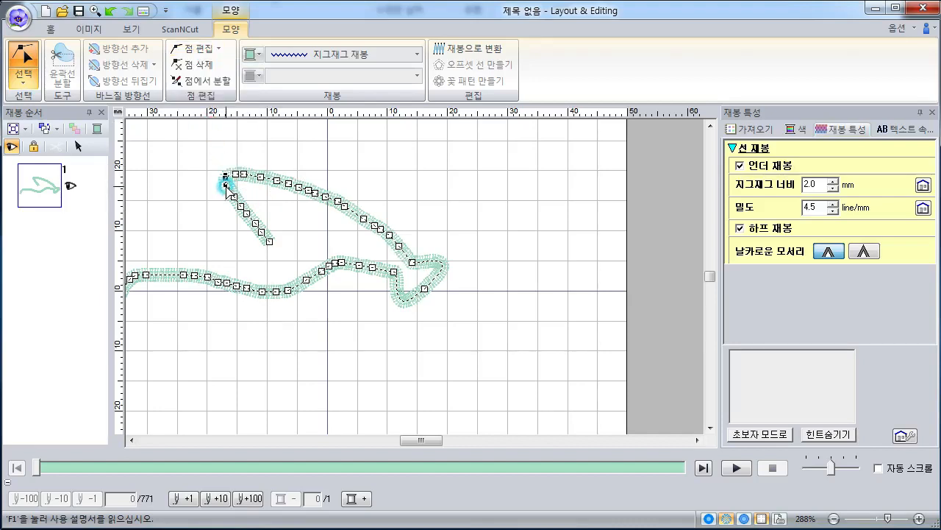
mouse_move(225, 184)
mouse_down()
mouse_move(201, 181)
mouse_move(198, 204)
mouse_move(234, 147)
mouse_move(218, 176)
mouse_move(204, 169)
mouse_up()
click(246, 276)
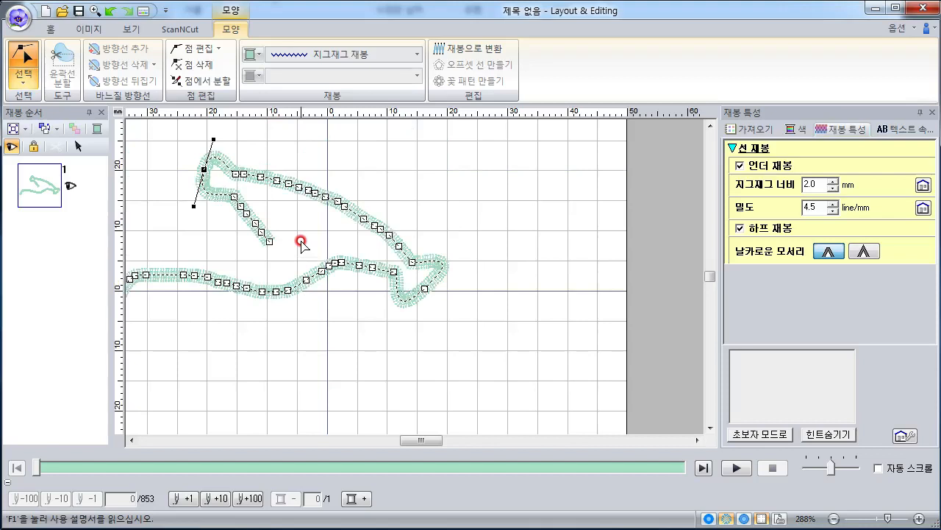
Draw a second freehand open curve, an arch about 31 mm wide, below the first one
scroll(302, 243, down, 2)
scroll(415, 278, up, 2)
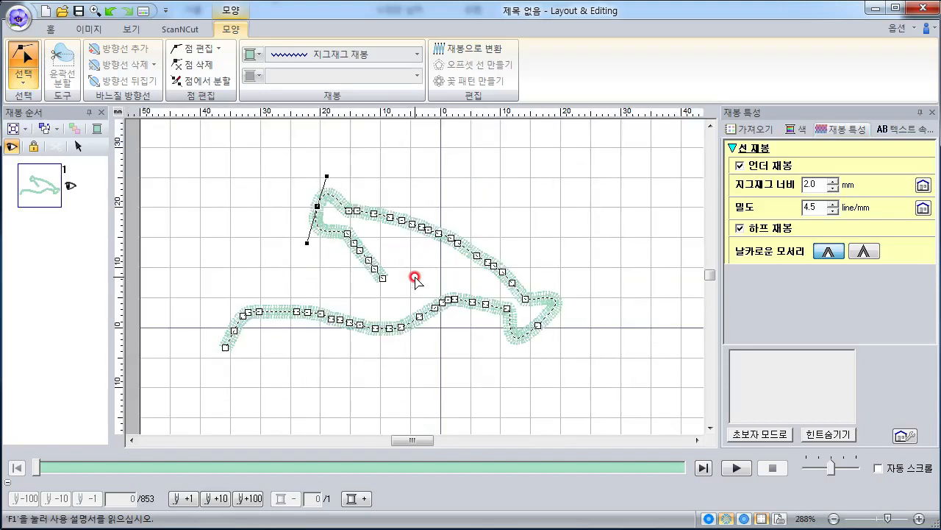
scroll(414, 280, down, 3)
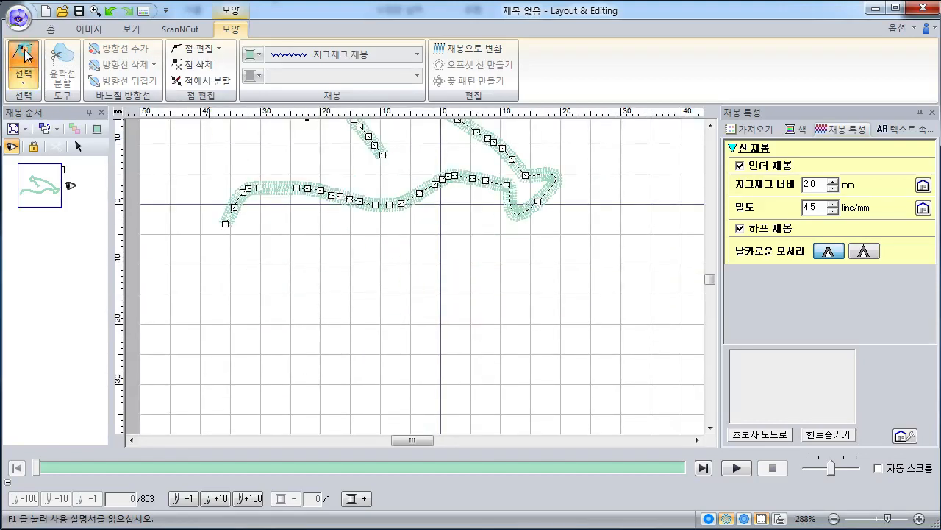
click(53, 30)
click(230, 73)
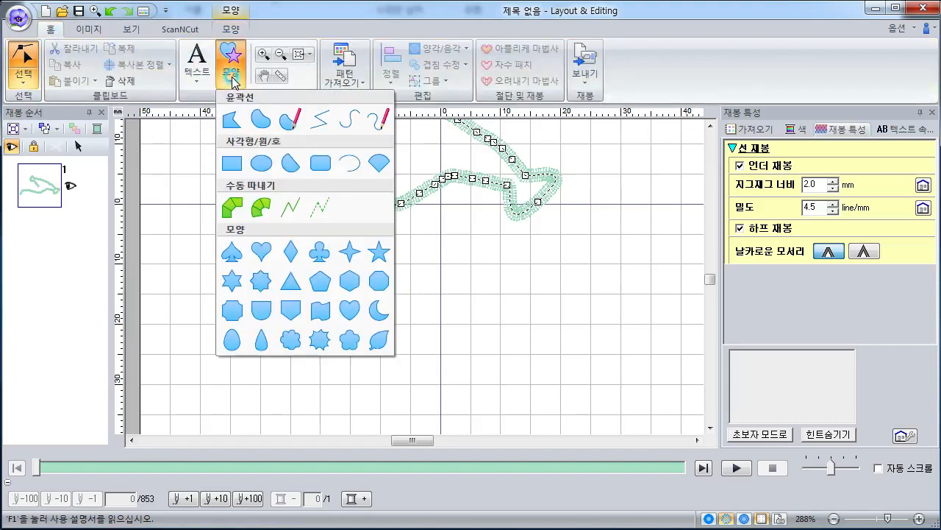
click(376, 122)
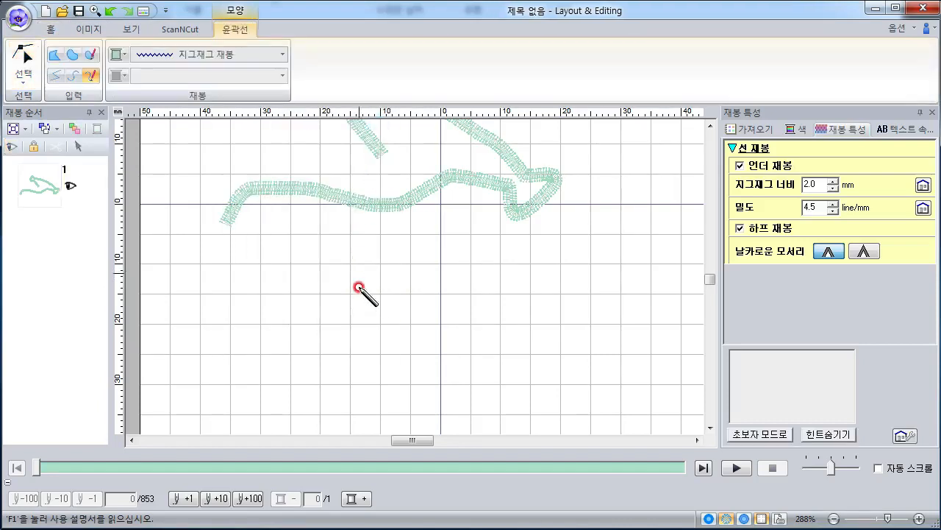
click(282, 349)
mouse_move(336, 301)
mouse_down()
mouse_move(363, 275)
mouse_move(419, 273)
mouse_move(463, 301)
mouse_move(466, 328)
mouse_up()
right_click(424, 347)
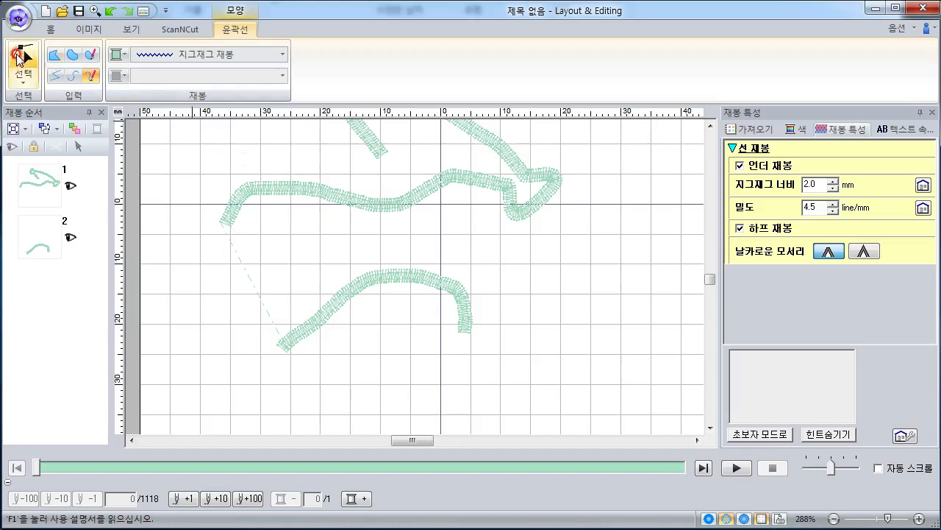
Select the lower freehand arch with the point selection tool to show its edit points
click(24, 73)
click(54, 119)
click(411, 284)
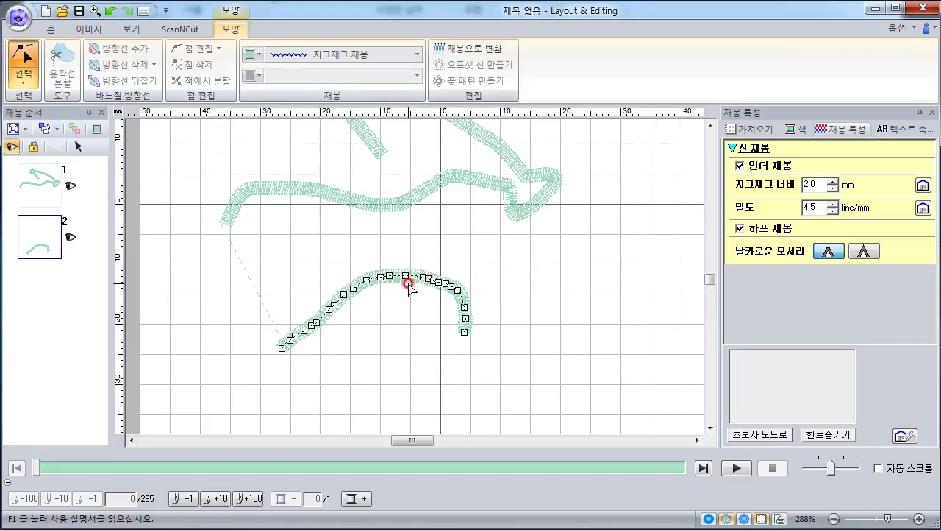
Try setting a point at the arch's peak to symmetrical (대칭으로) and stretching its handles diagonally
click(388, 279)
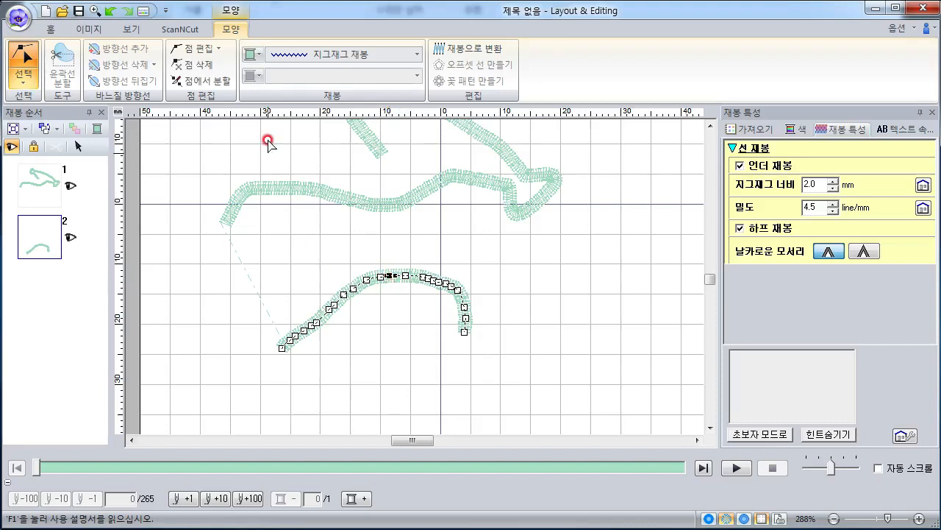
click(213, 49)
click(223, 147)
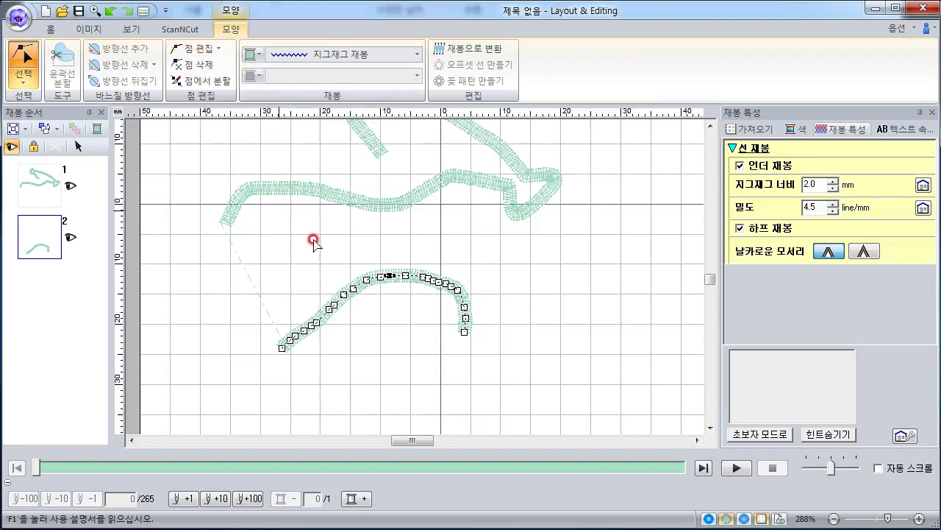
drag(386, 276, 359, 248)
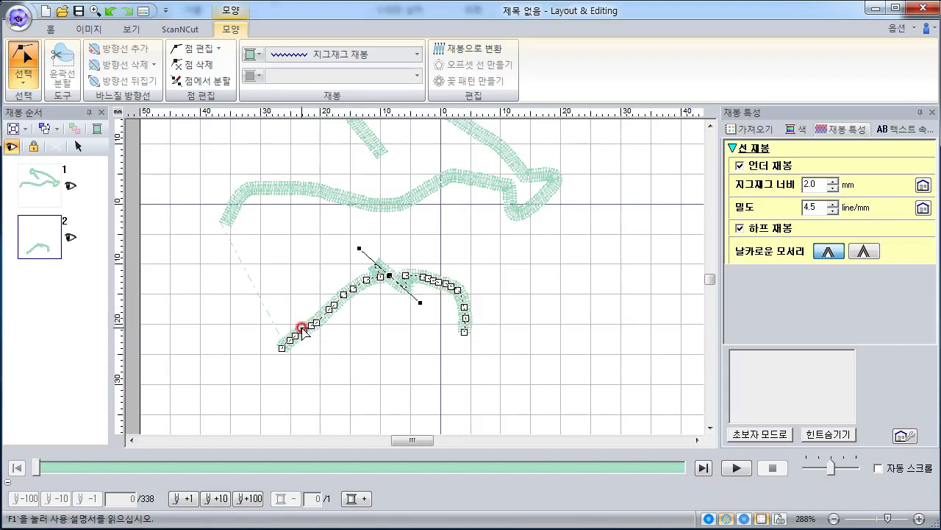
Delete the run of edit points along the arch's left slope, from just beside the peak down to its lower part
click(410, 293)
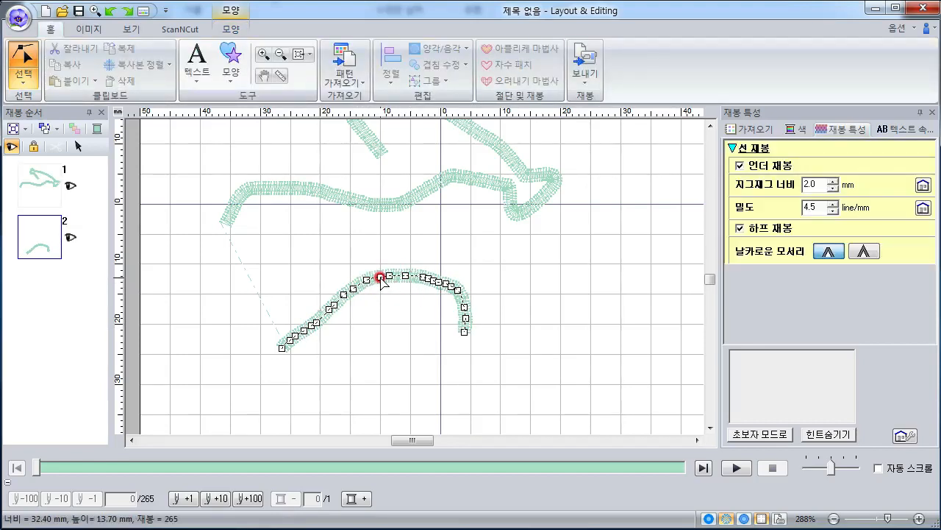
click(378, 276)
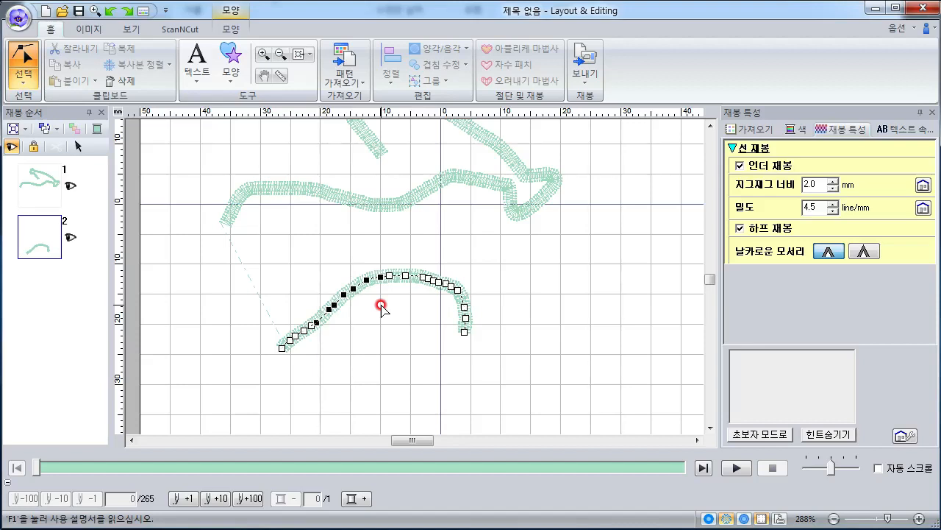
key(Delete)
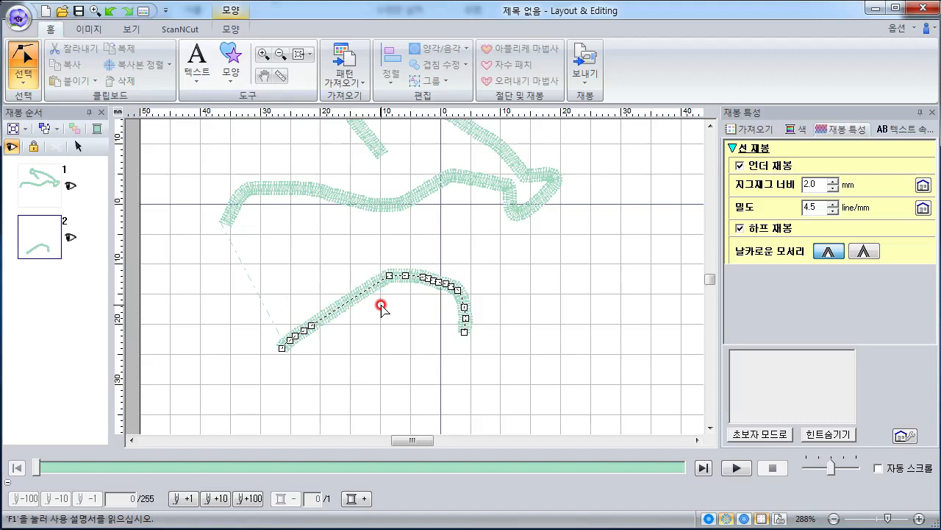
Delete the cluster of edit points between the arch's peak and its right shoulder
click(423, 278)
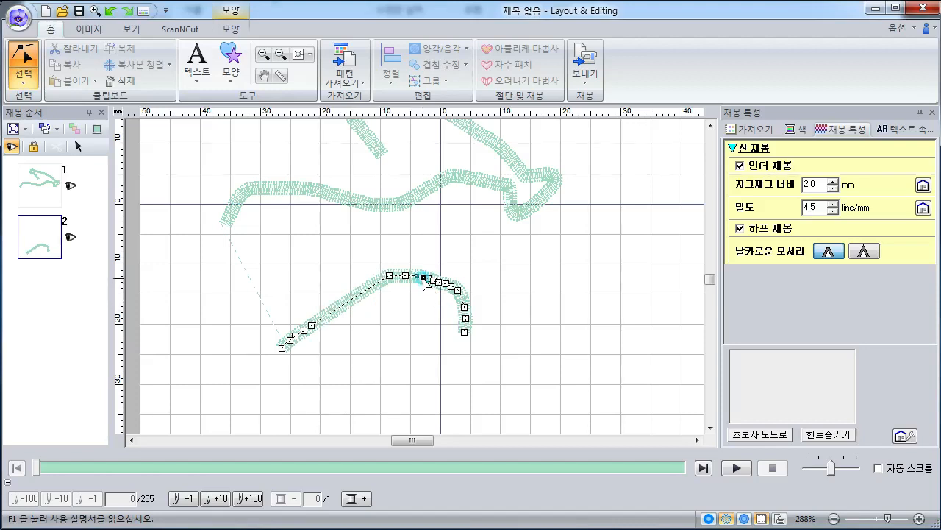
key(shift+Right)
key(shift+Right)
key(shift+Right)
key(shift+Right)
key(shift+Right)
key(shift+Right)
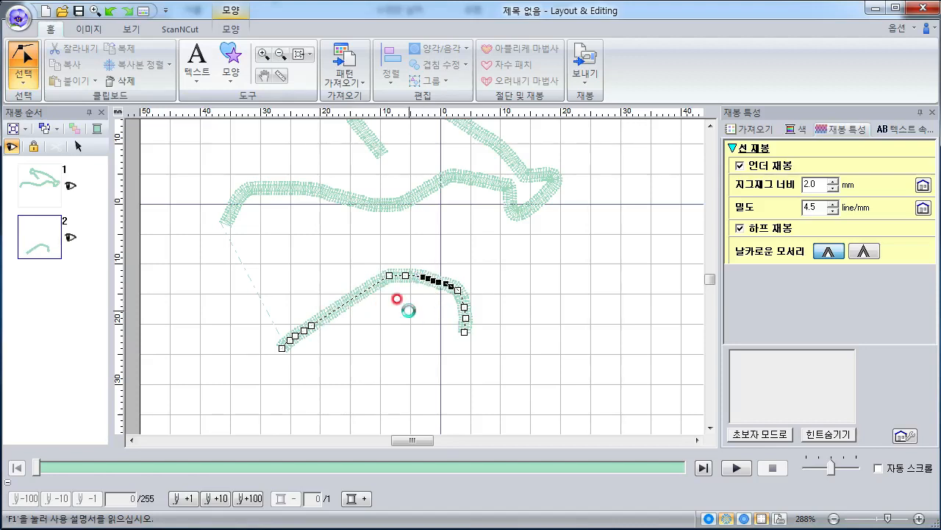
key(shift+Left)
key(shift+Left)
key(shift+Left)
key(Delete)
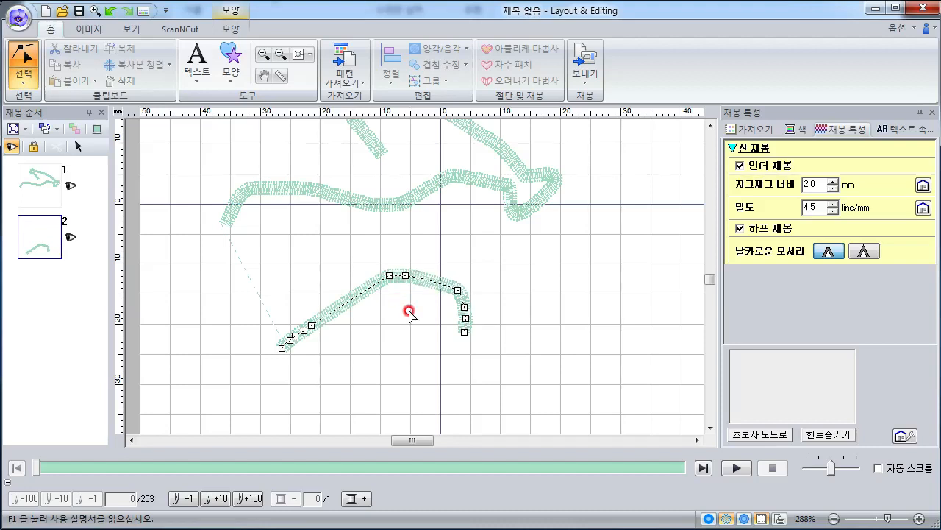
Delete the point just right of the arch's peak and the point at its right shoulder
click(406, 275)
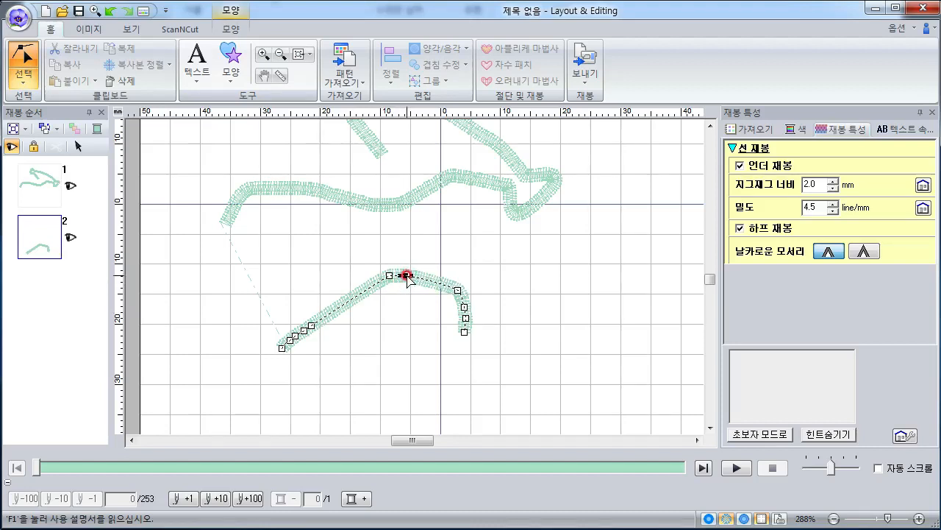
key(Delete)
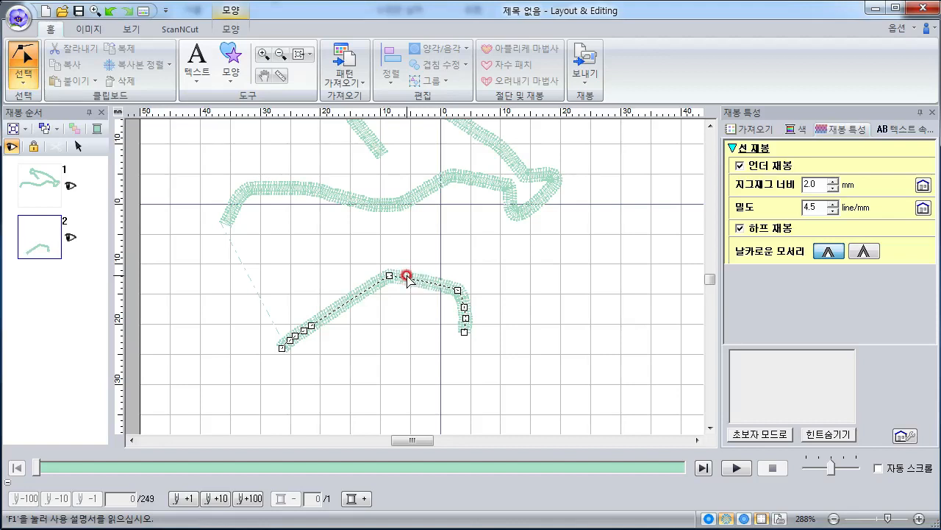
click(458, 292)
key(Delete)
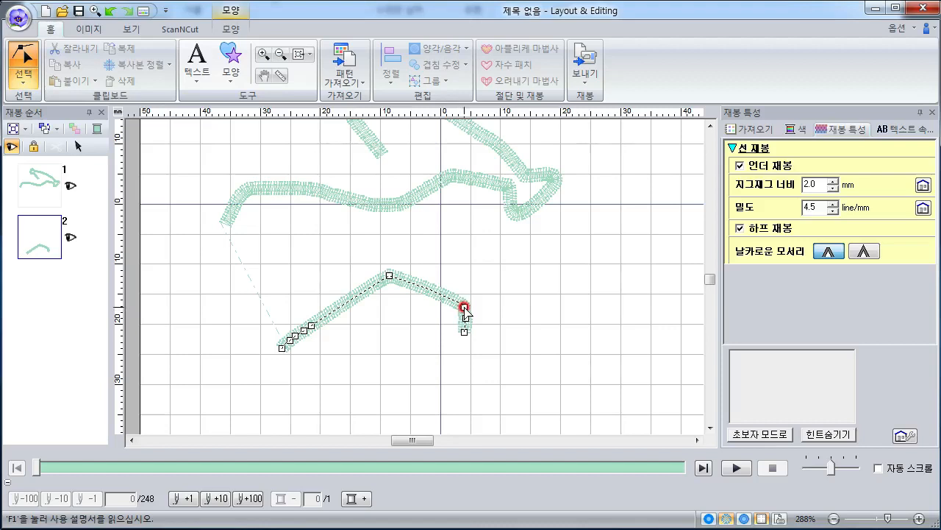
Set the remaining peak point to symmetrical (대칭으로) and stretch its handles almost horizontally to round both sides of the arch
click(390, 276)
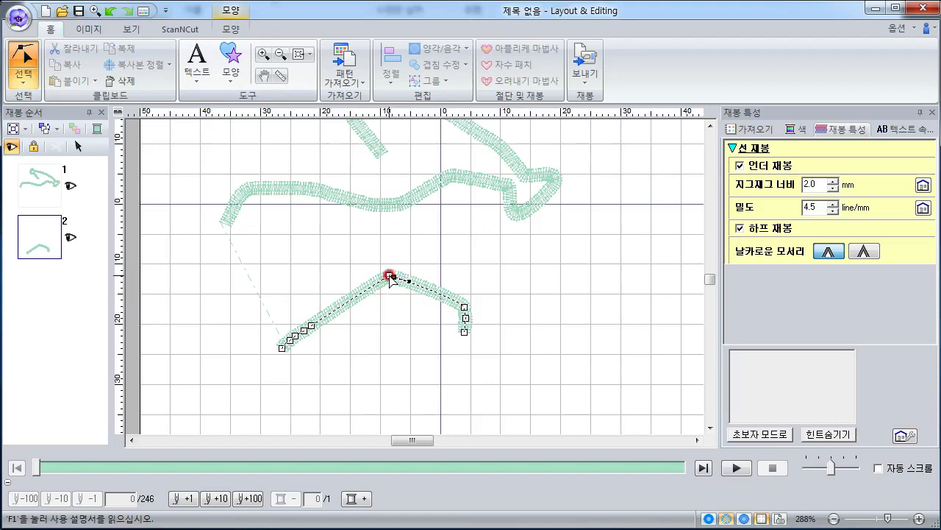
key(Delete)
click(391, 277)
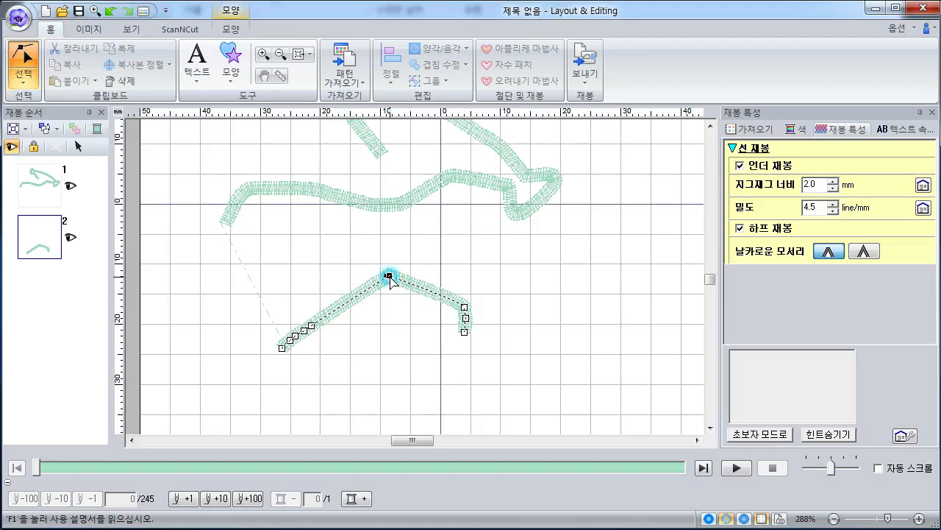
click(228, 28)
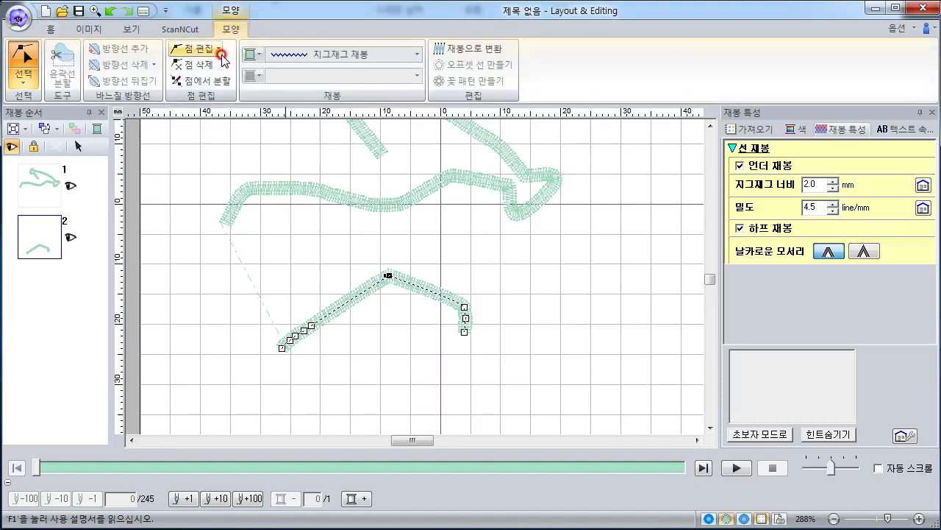
click(221, 55)
click(213, 141)
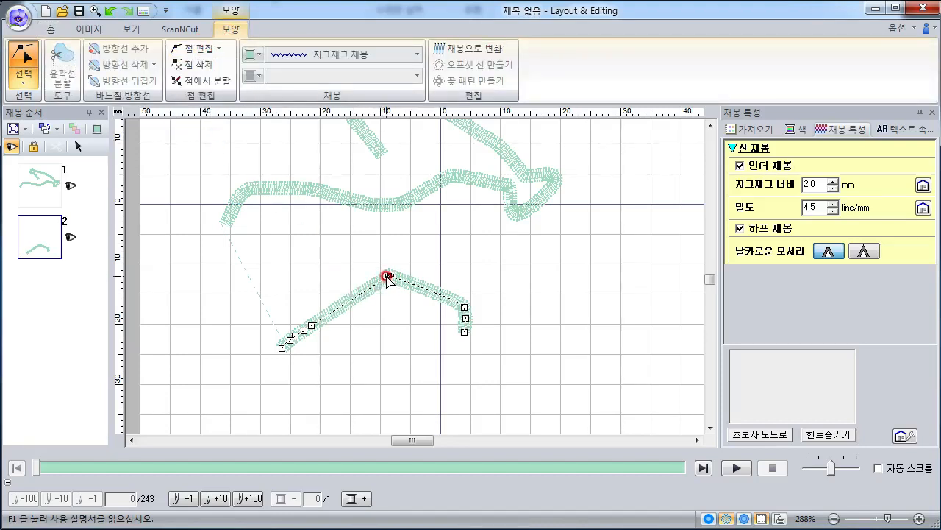
drag(388, 277, 316, 274)
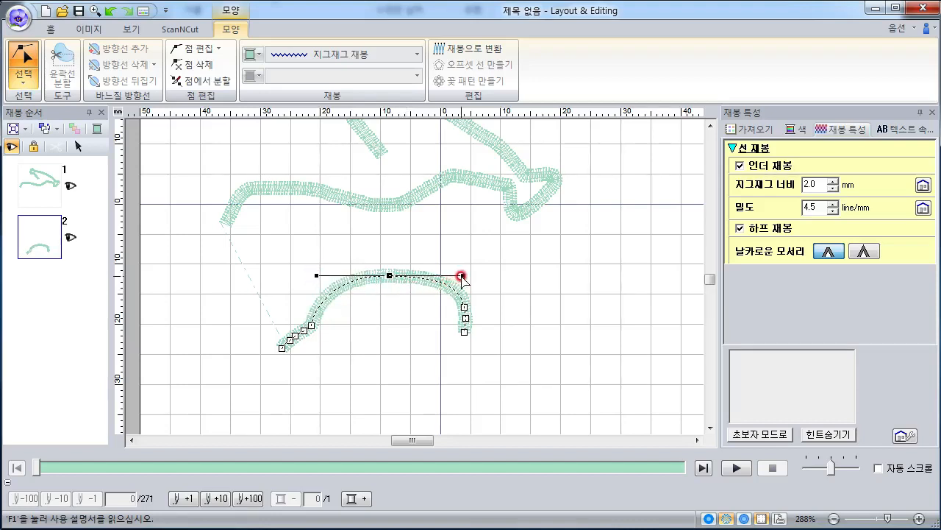
drag(465, 275, 466, 281)
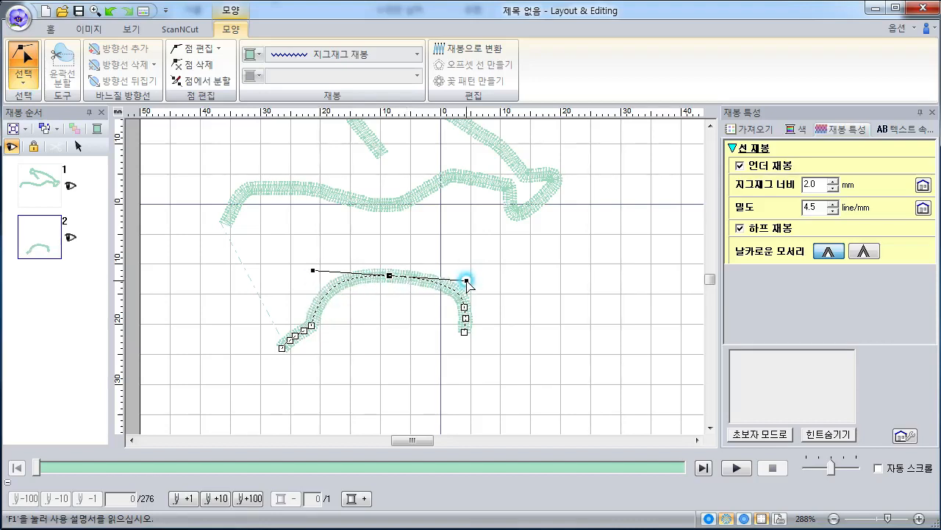
drag(314, 270, 315, 271)
click(406, 307)
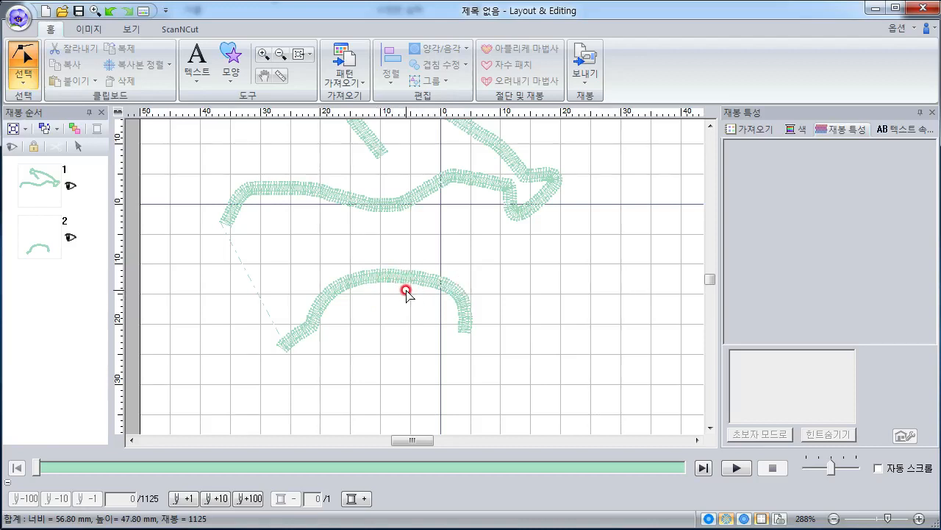
Insert a point on the arch's right shoulder and swing its outer handle out to the right
click(398, 282)
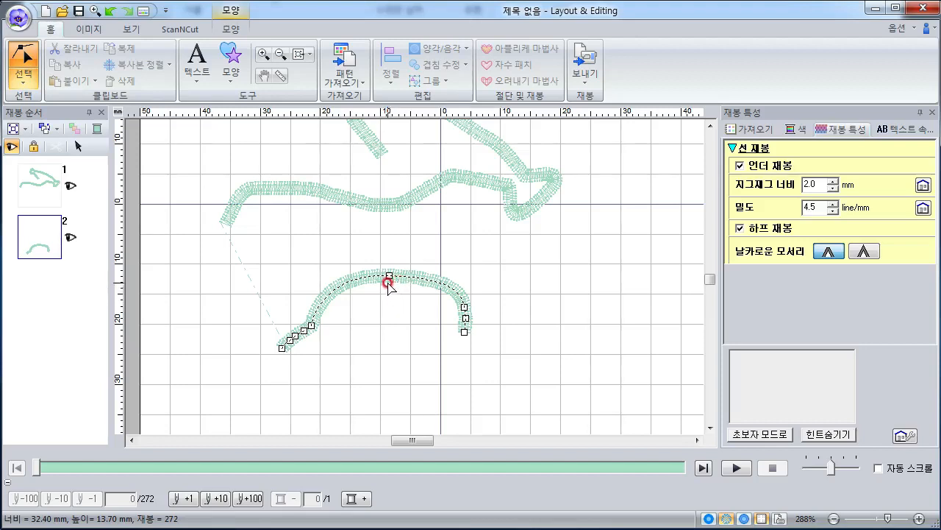
click(448, 285)
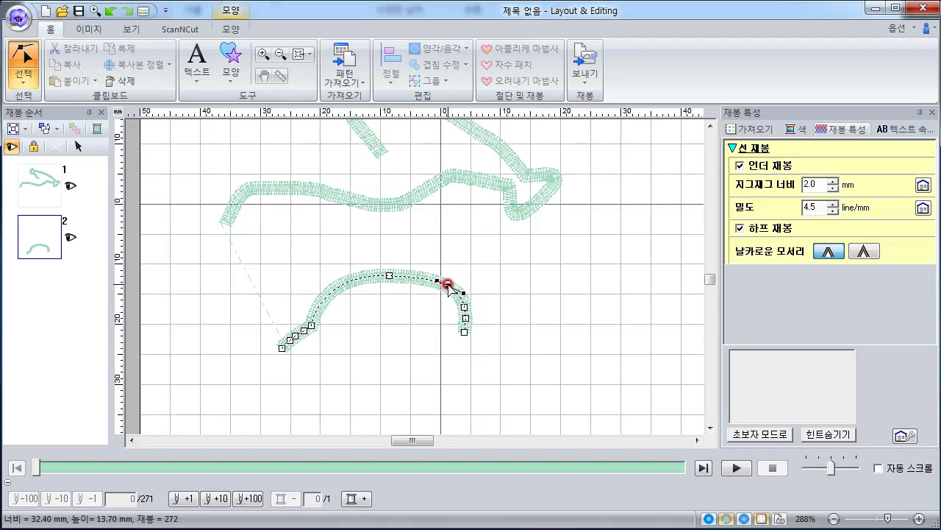
click(463, 293)
drag(464, 296, 493, 288)
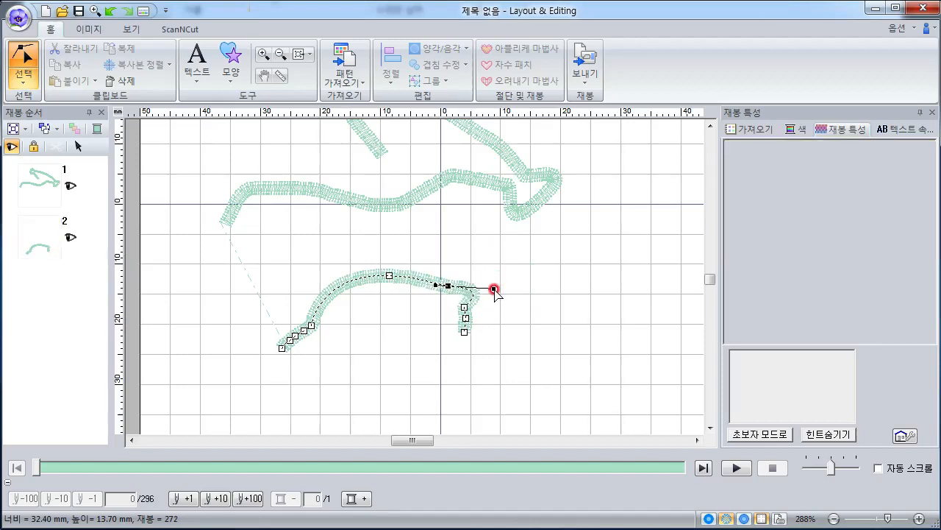
Set the inserted right-shoulder point to a pointed corner (뾰족한 끝으로)
click(233, 72)
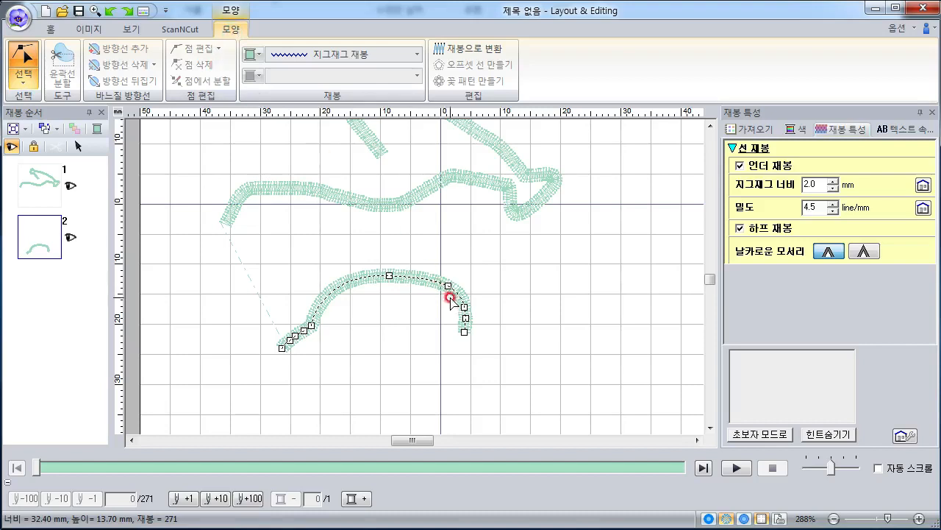
click(449, 287)
click(218, 49)
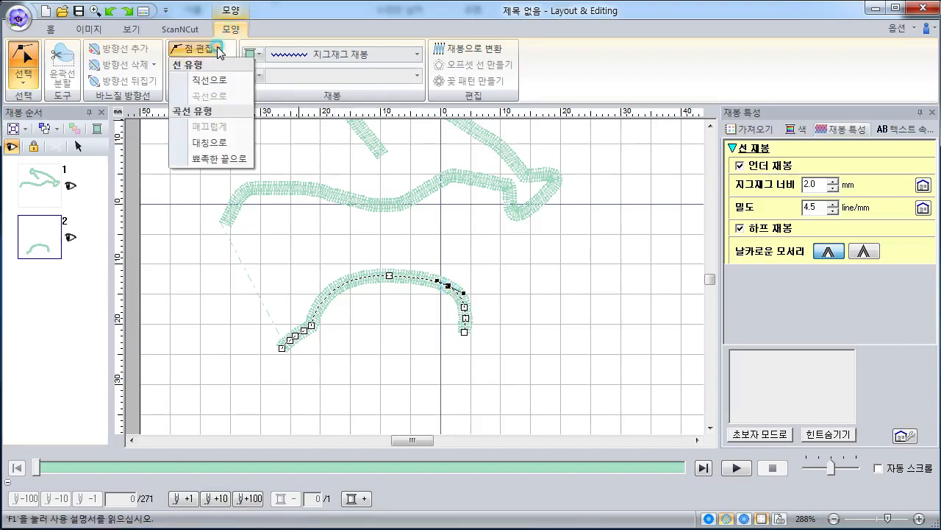
click(233, 165)
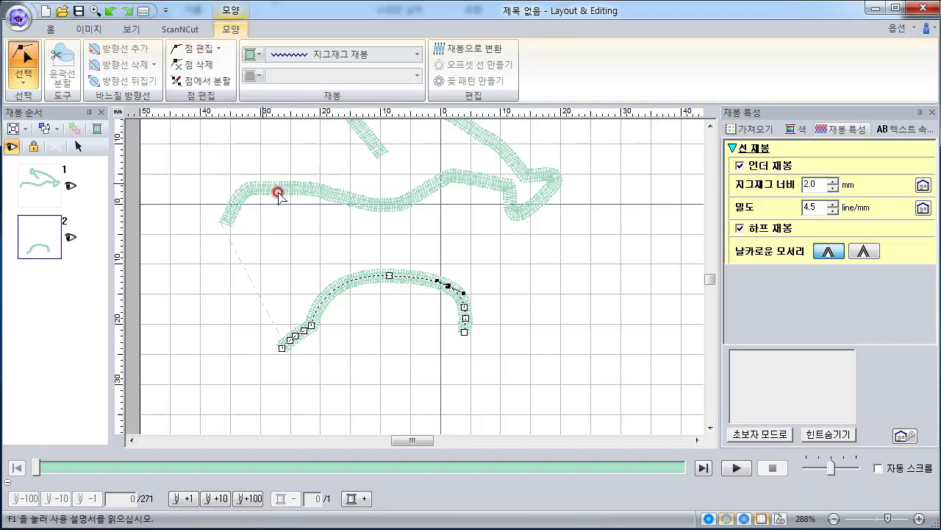
Move the corner point up and to the right, and reposition its two handles independently to form a sharp peak
drag(463, 293, 500, 268)
click(469, 279)
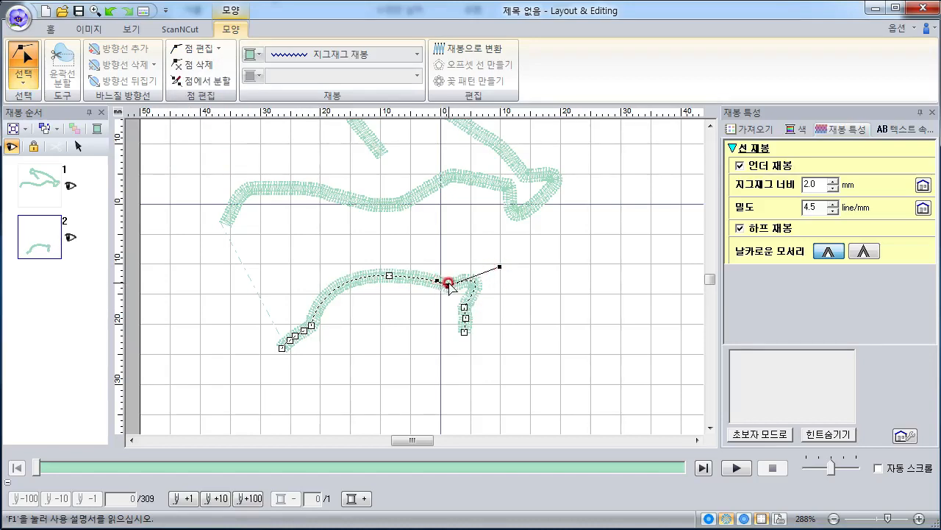
mouse_move(437, 281)
mouse_down()
mouse_move(440, 254)
mouse_move(460, 269)
mouse_move(473, 256)
mouse_move(432, 274)
mouse_up()
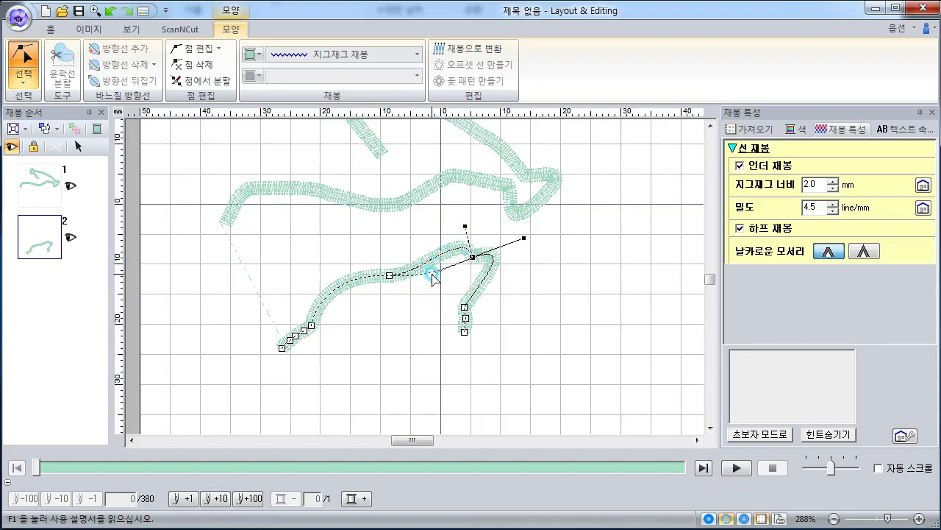
mouse_move(528, 240)
mouse_down()
mouse_move(492, 299)
mouse_move(471, 312)
mouse_up()
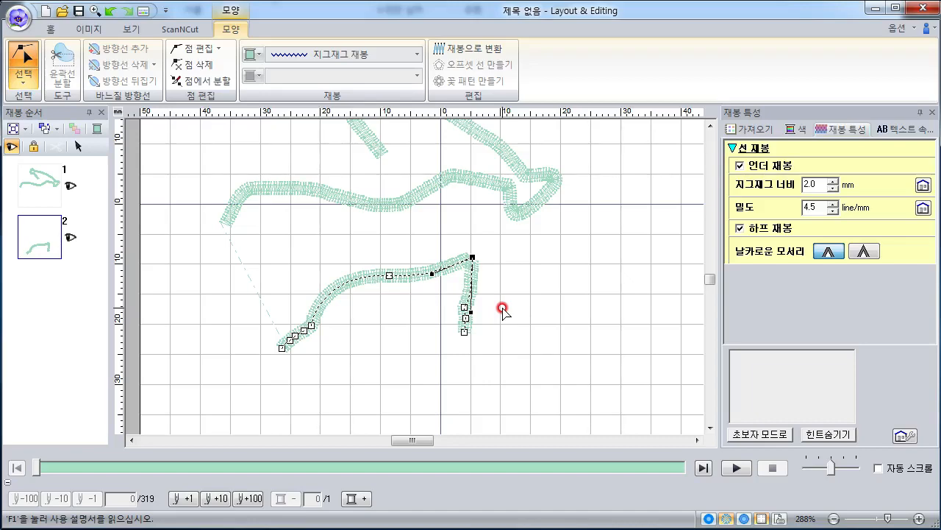
scroll(502, 308, up, 4)
scroll(503, 307, down, 4)
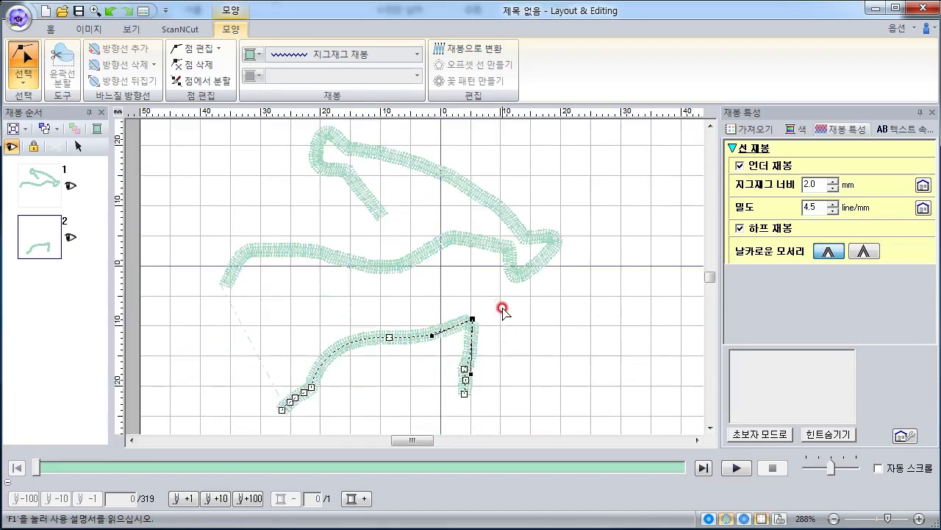
scroll(502, 307, up, 2)
scroll(502, 307, down, 2)
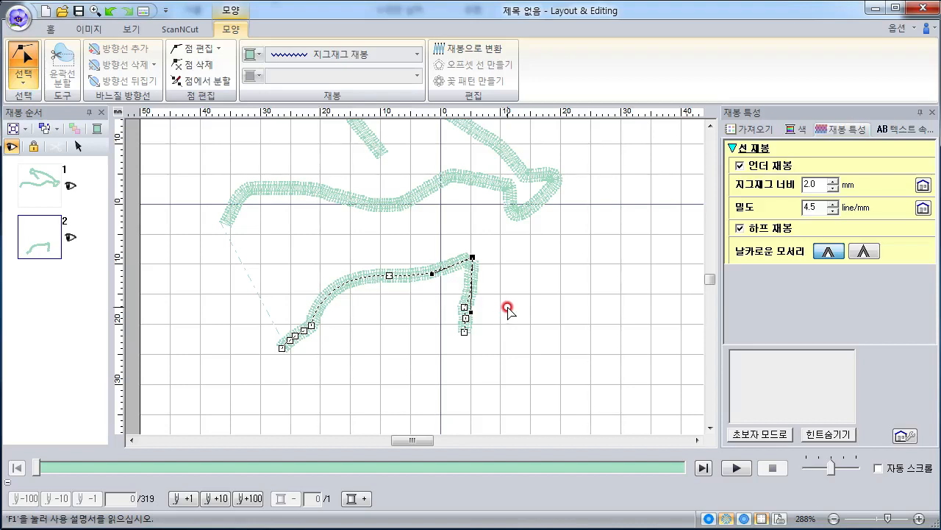
click(521, 301)
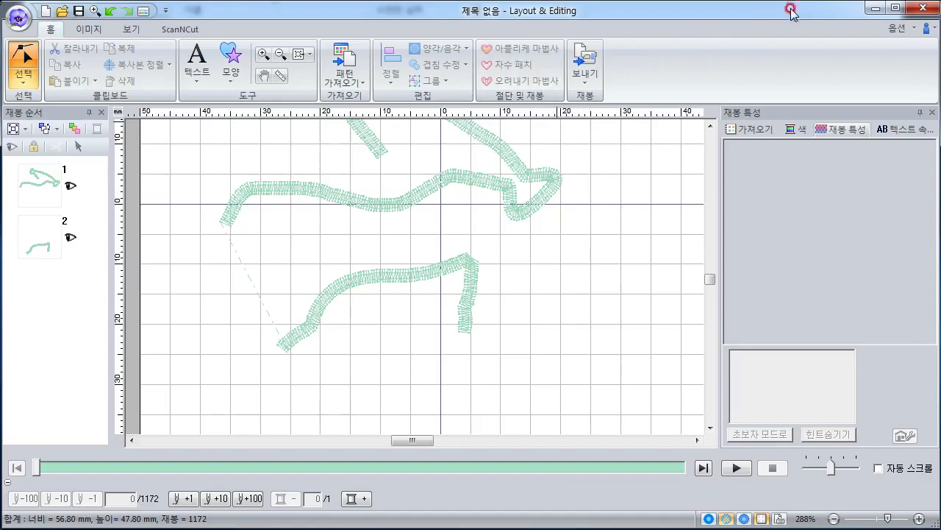